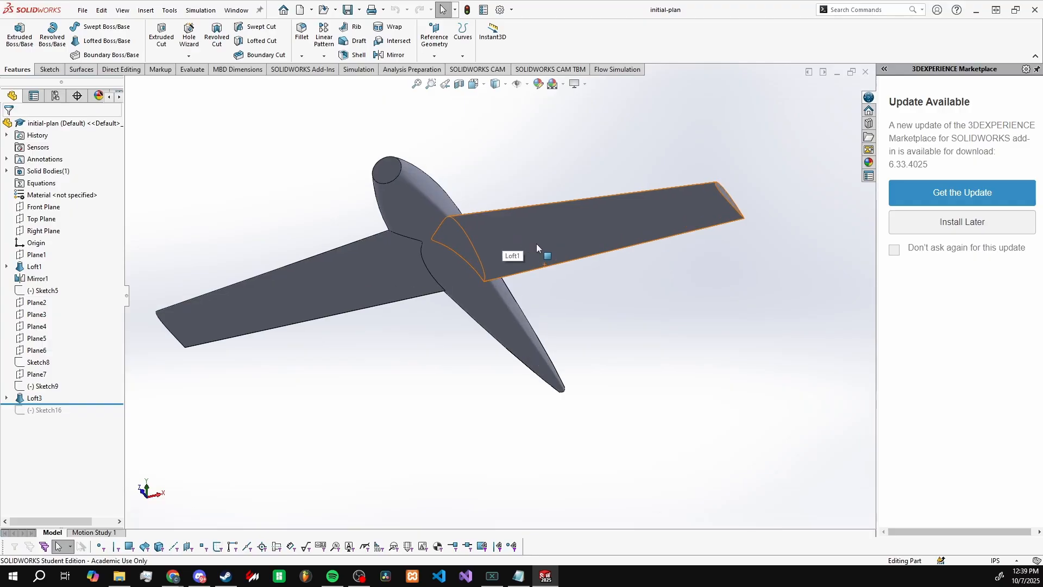
Step: Inspect the aircraft body from several angles and from the front, focusing on where the wings meet the fuselage
{"action": "middle_click_drag", "start_coordinate": [536, 243], "coordinate": [457, 337]}
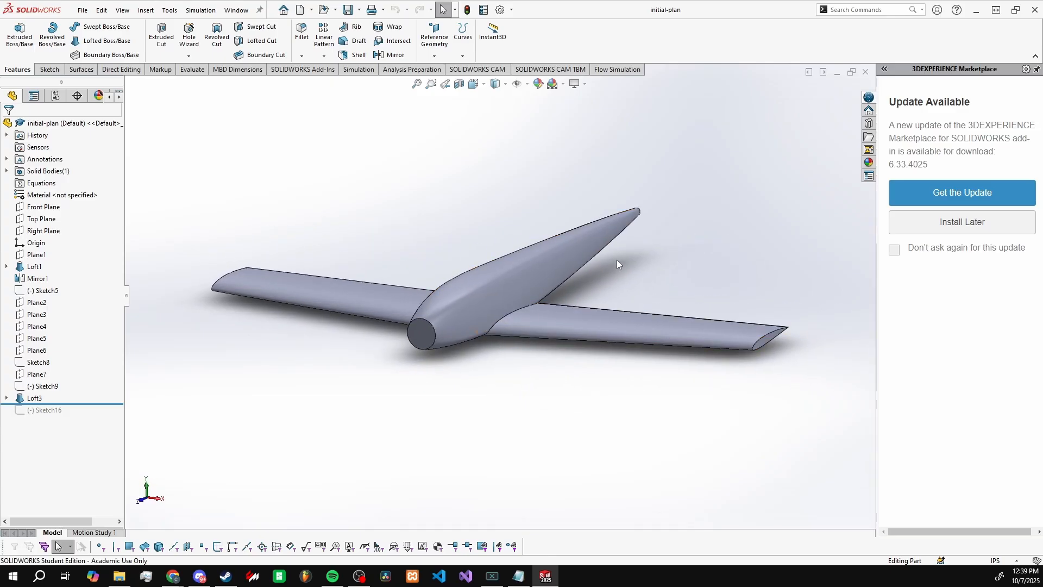
{"action": "scroll", "coordinate": [618, 265], "scroll_direction": "up", "scroll_amount": 2}
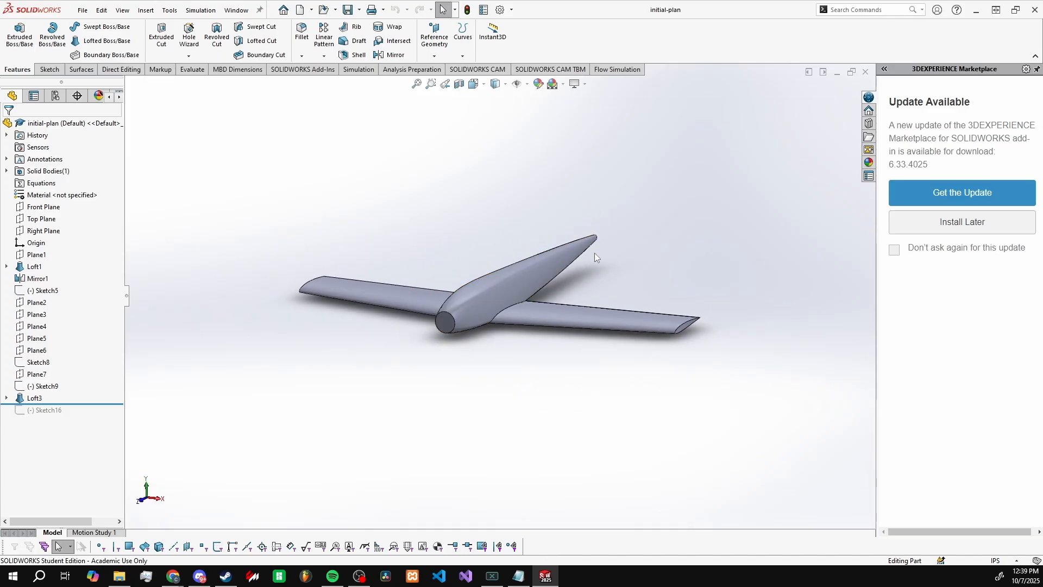
{"action": "mouse_move", "coordinate": [594, 253]}
{"action": "middle_mouse_down"}
{"action": "mouse_move", "coordinate": [607, 282]}
{"action": "mouse_move", "coordinate": [603, 246]}
{"action": "middle_mouse_up"}
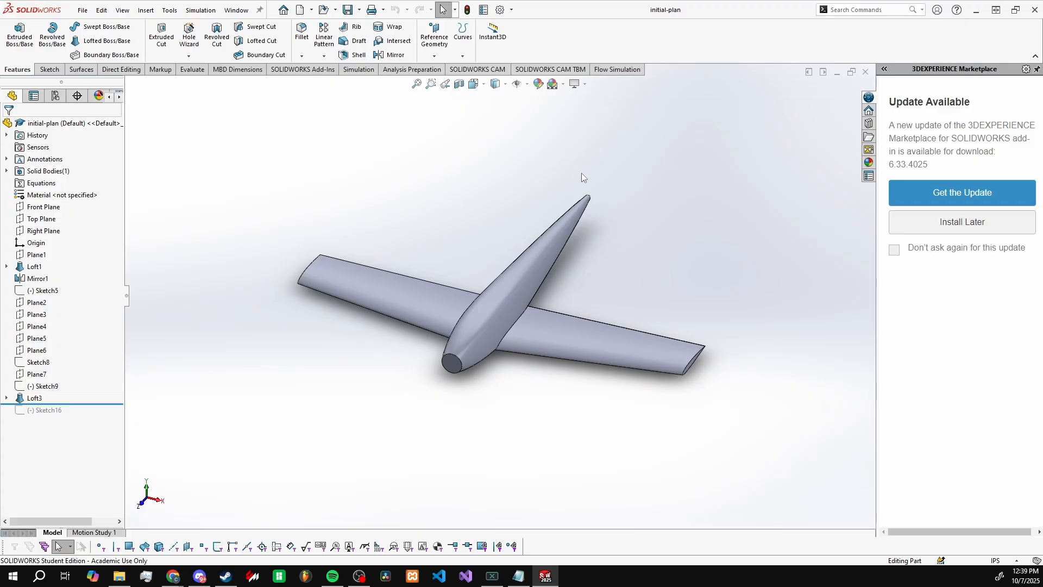
{"action": "scroll", "coordinate": [598, 273], "scroll_direction": "down", "scroll_amount": 2}
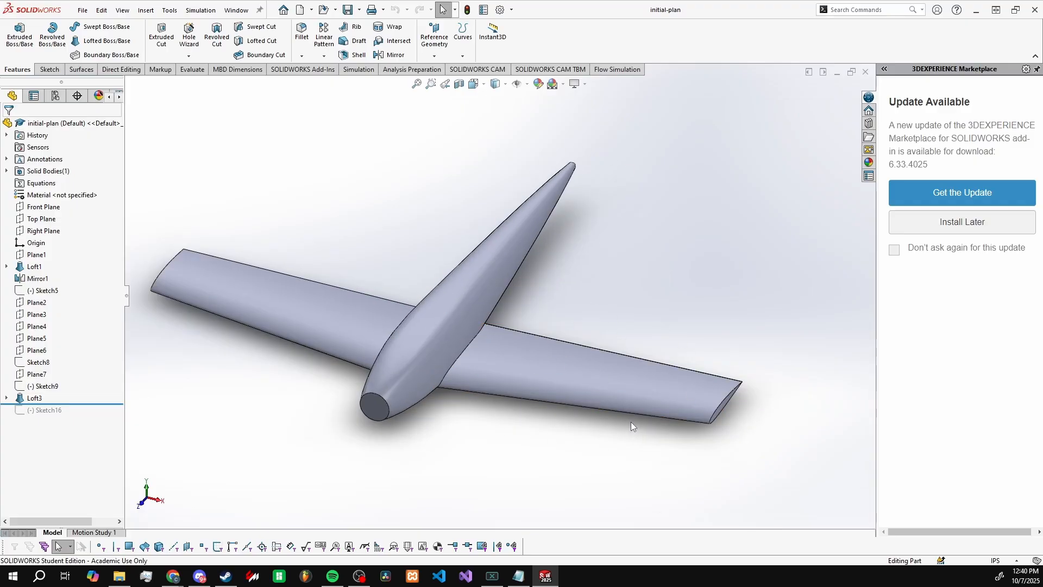
{"action": "key", "text": "ctrl+1"}
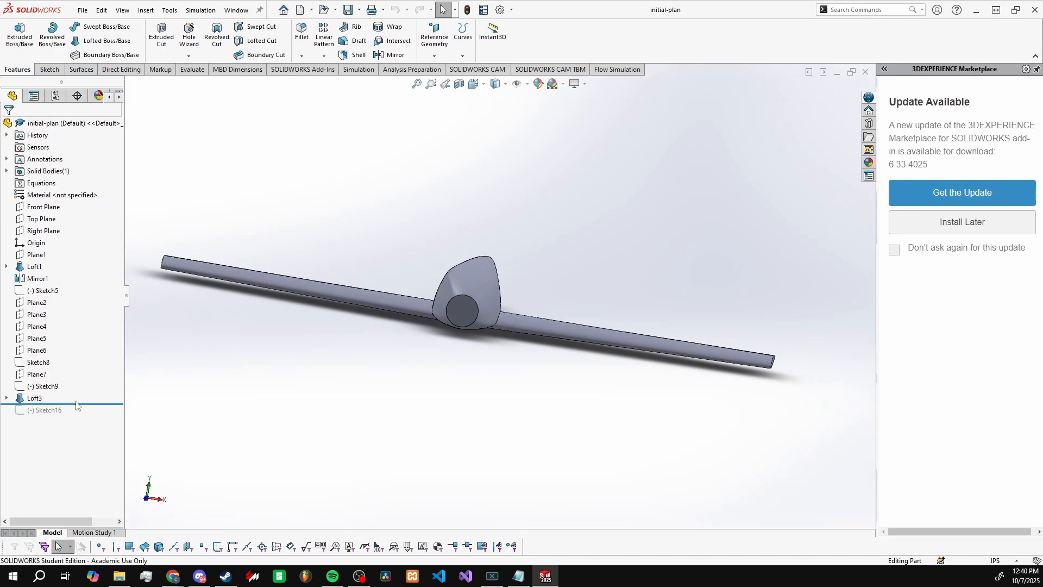
{"action": "key", "text": "ctrl+1"}
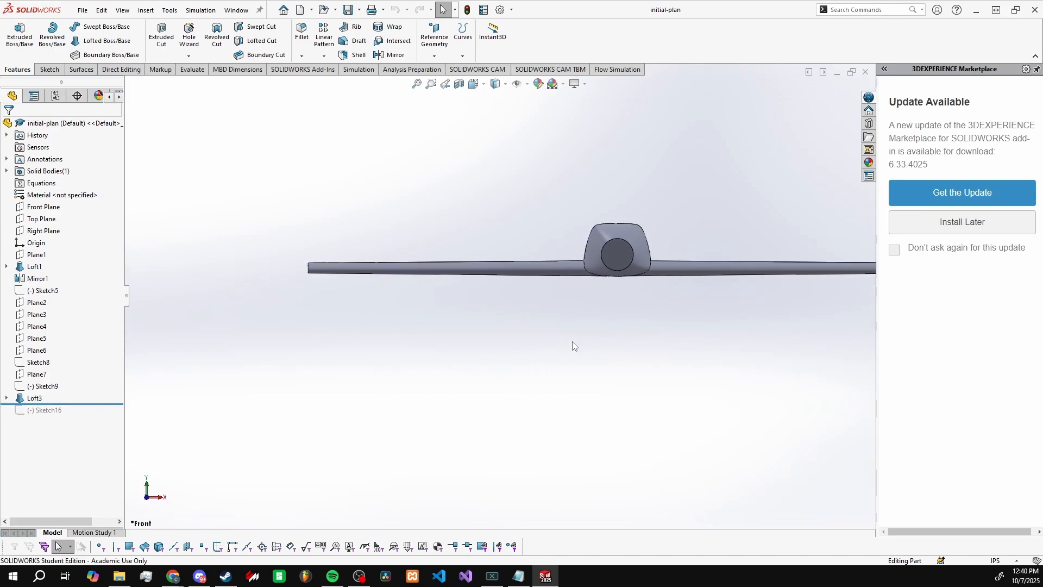
{"action": "scroll", "coordinate": [663, 280], "scroll_direction": "down", "scroll_amount": 4}
{"action": "scroll", "coordinate": [576, 304], "scroll_direction": "up", "scroll_amount": 5}
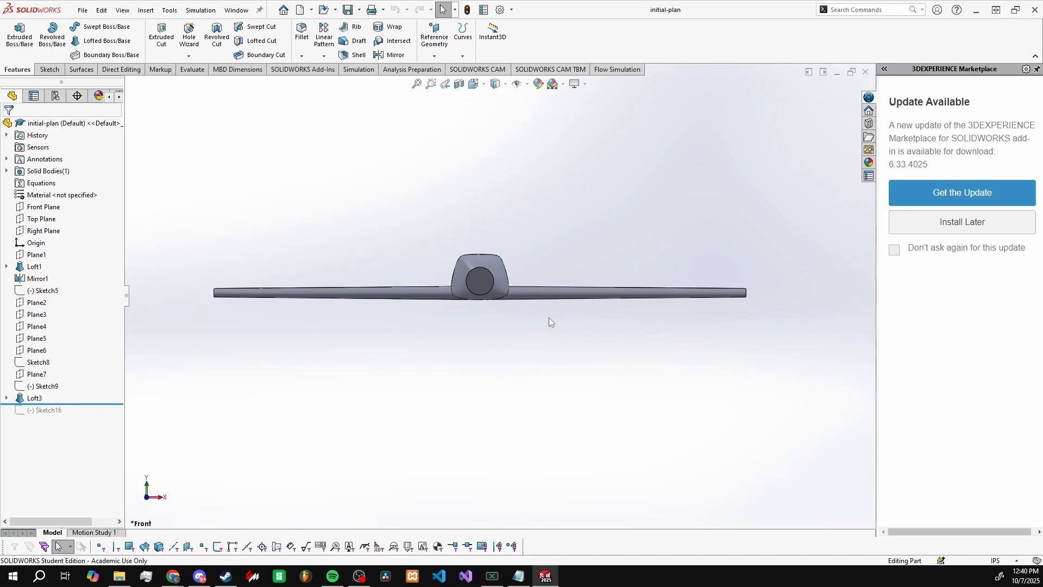
{"action": "scroll", "coordinate": [544, 317], "scroll_direction": "down", "scroll_amount": 3}
{"action": "scroll", "coordinate": [505, 256], "scroll_direction": "down", "scroll_amount": 4}
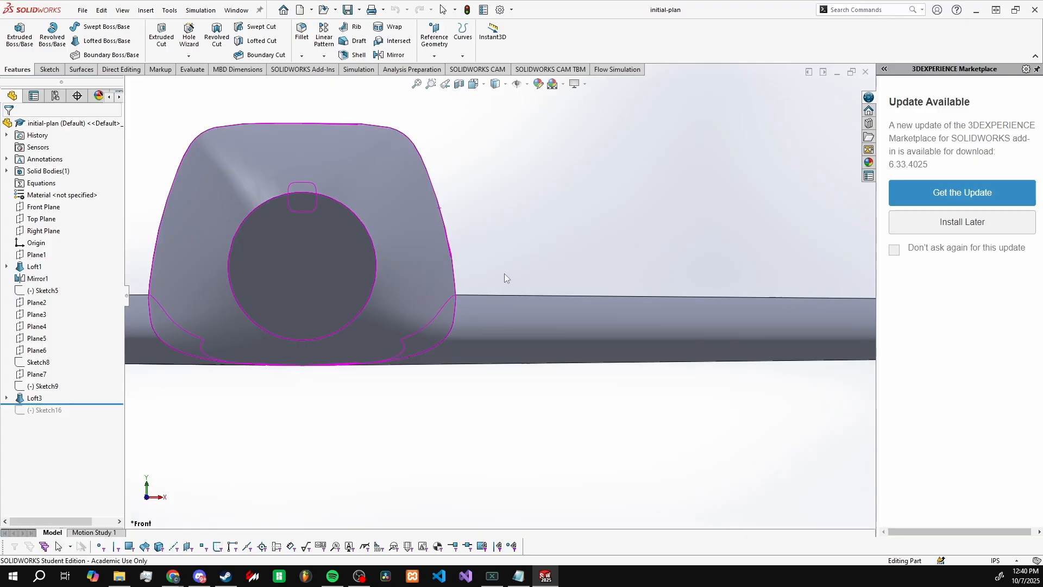
{"action": "mouse_move", "coordinate": [504, 273]}
{"action": "middle_mouse_down"}
{"action": "mouse_move", "coordinate": [492, 275]}
{"action": "mouse_move", "coordinate": [500, 271]}
{"action": "middle_mouse_up"}
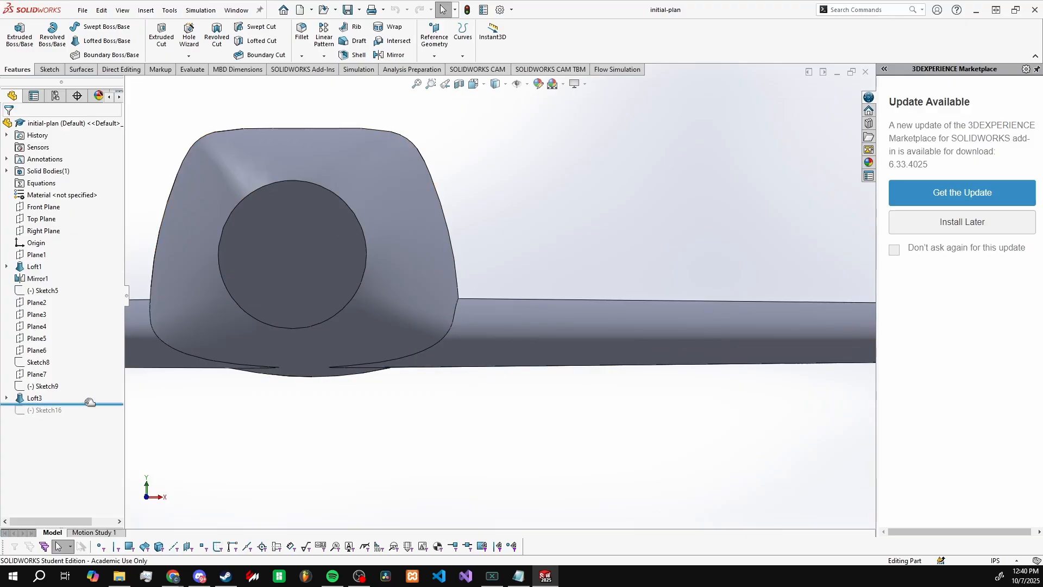
Step: Roll the feature history forward to include Sketch16
{"action": "left_click_drag", "start_coordinate": [90, 403], "coordinate": [90, 416]}
{"action": "scroll", "coordinate": [504, 425], "scroll_direction": "up", "scroll_amount": 3}
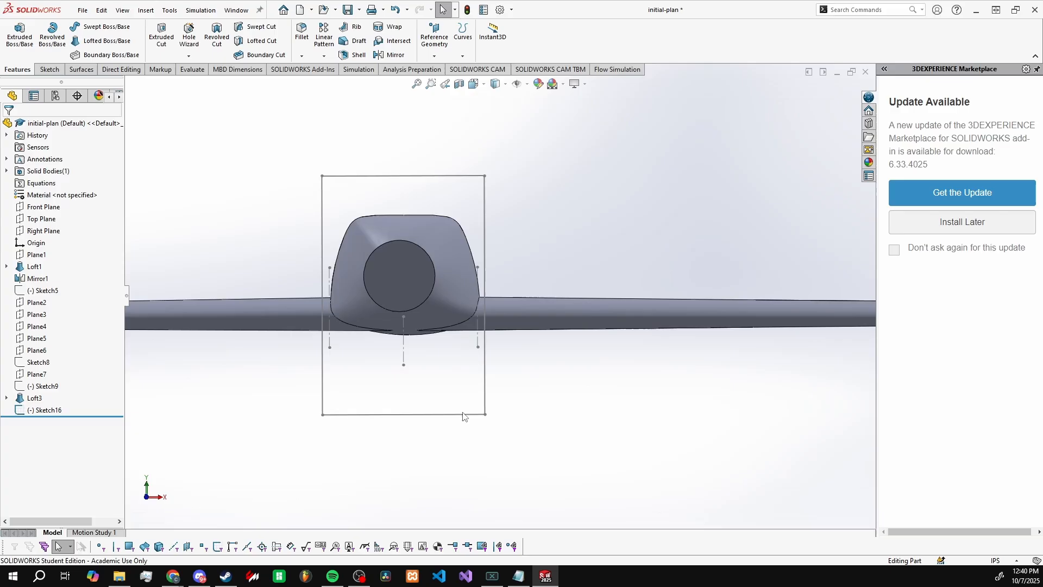
Step: Examine the Sketch16 rectangle around the fuselage, checking its vertical side lines against the wing roots in front view
{"action": "left_click", "coordinate": [486, 357]}
{"action": "scroll", "coordinate": [484, 322], "scroll_direction": "down", "scroll_amount": 5}
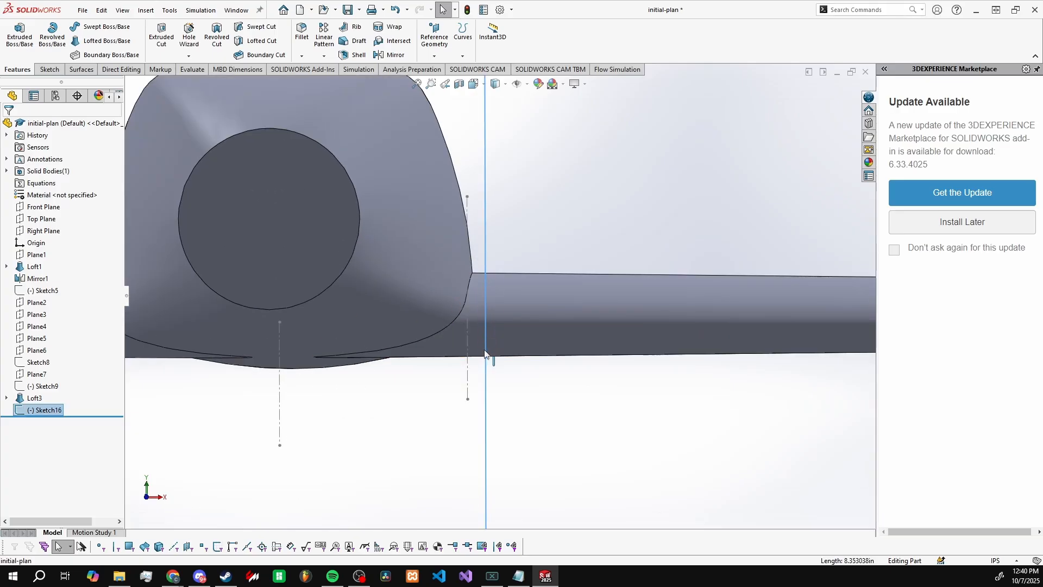
{"action": "scroll", "coordinate": [486, 325], "scroll_direction": "up", "scroll_amount": 5}
{"action": "left_click", "coordinate": [546, 333]}
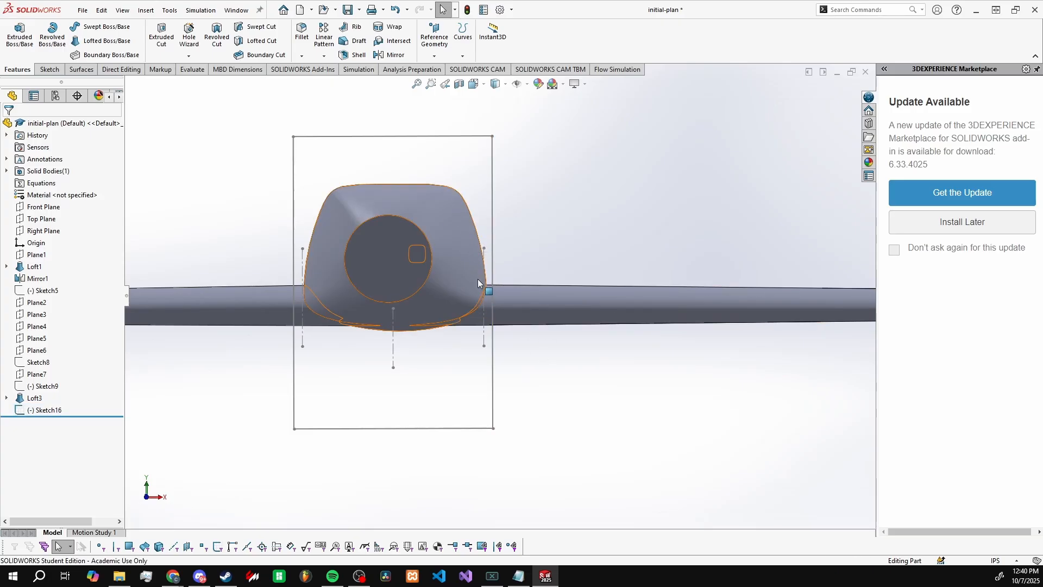
{"action": "scroll", "coordinate": [489, 296], "scroll_direction": "down", "scroll_amount": 5}
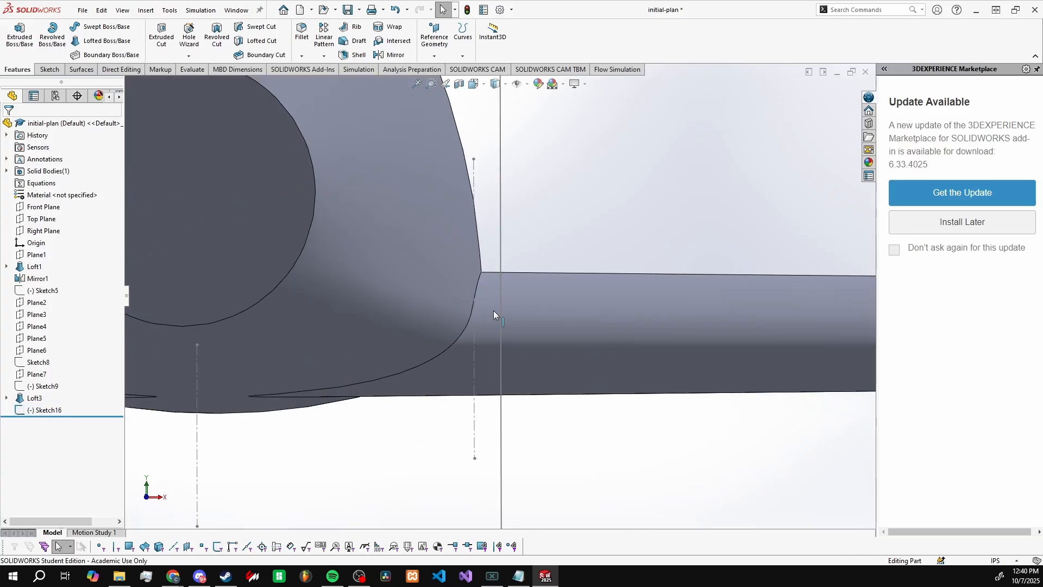
{"action": "scroll", "coordinate": [500, 277], "scroll_direction": "up", "scroll_amount": 8}
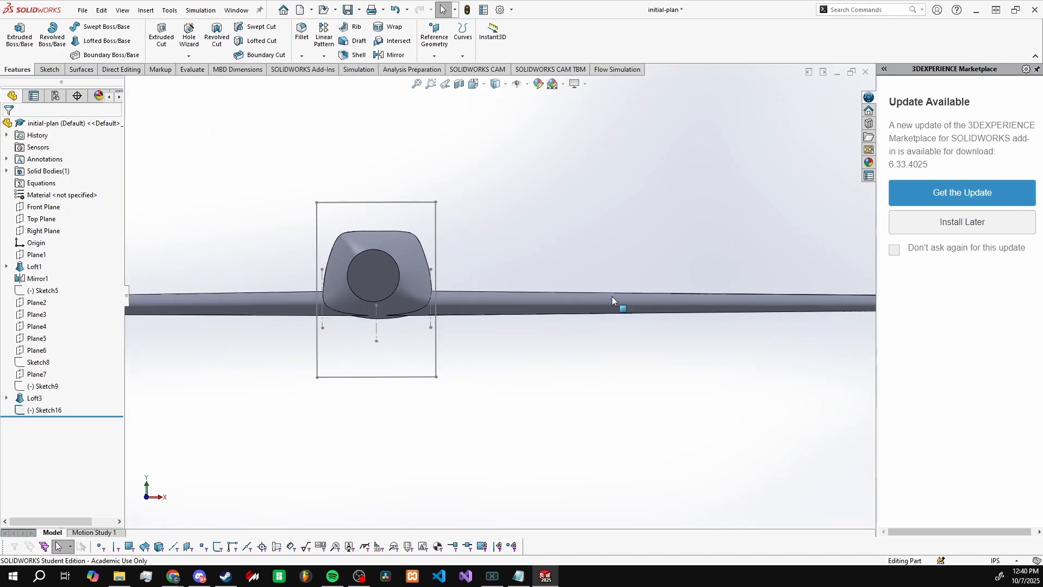
{"action": "scroll", "coordinate": [402, 299], "scroll_direction": "down", "scroll_amount": 6}
{"action": "scroll", "coordinate": [325, 314], "scroll_direction": "down", "scroll_amount": 3}
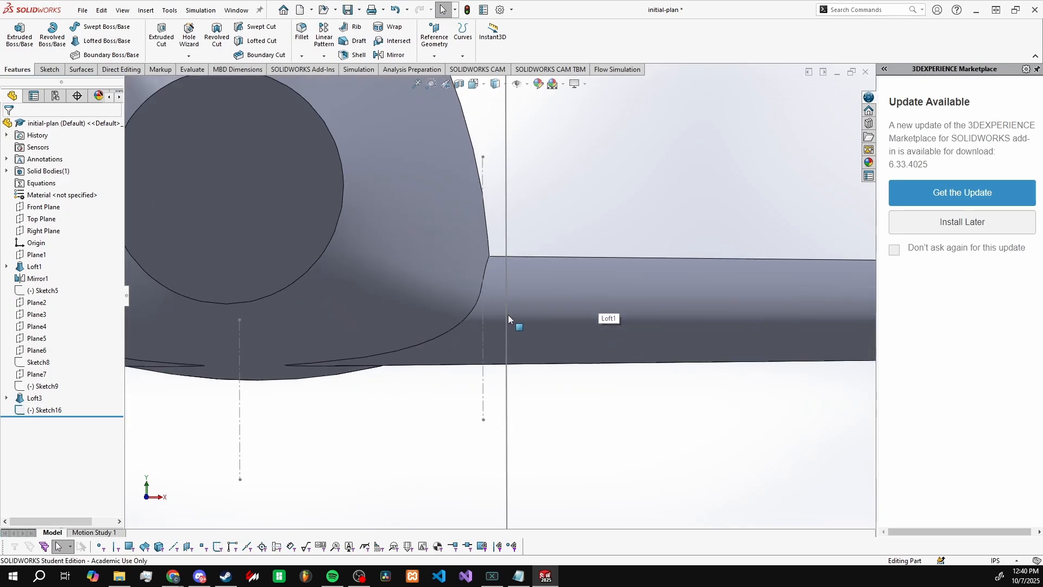
{"action": "scroll", "coordinate": [422, 305], "scroll_direction": "up", "scroll_amount": 3}
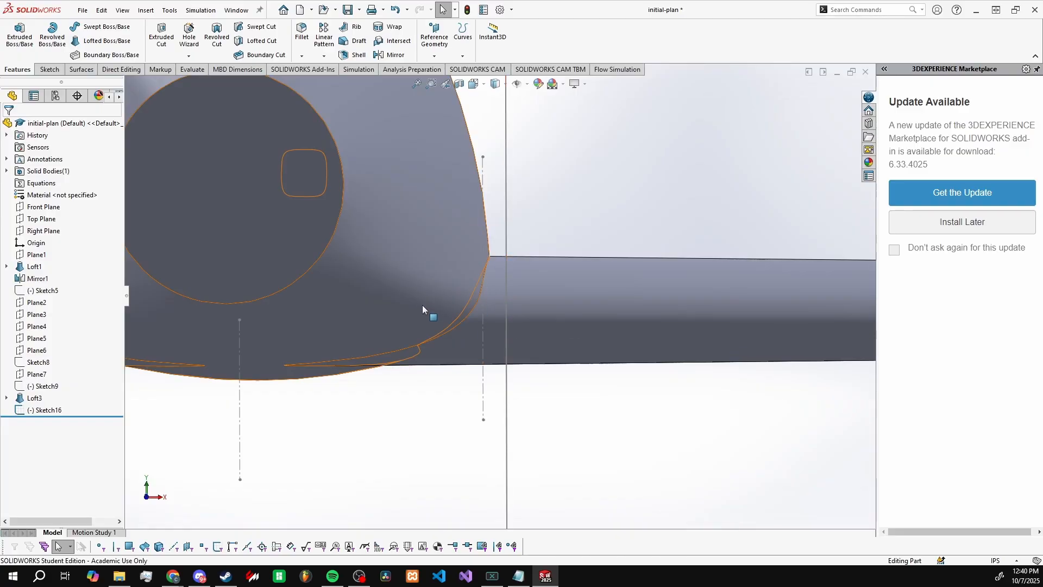
{"action": "scroll", "coordinate": [500, 298], "scroll_direction": "up", "scroll_amount": 2}
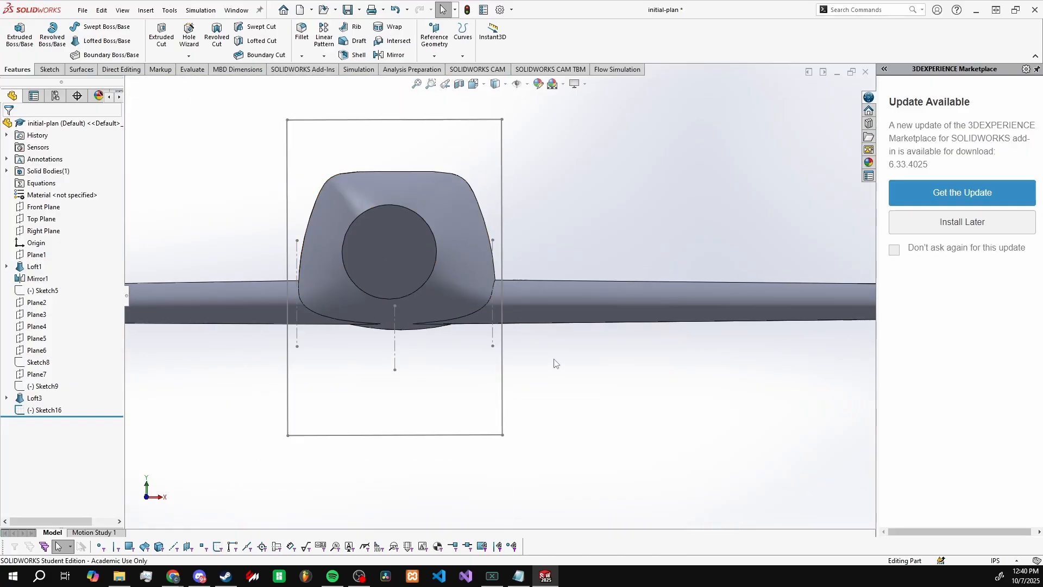
{"action": "scroll", "coordinate": [507, 363], "scroll_direction": "up", "scroll_amount": 1}
{"action": "scroll", "coordinate": [499, 292], "scroll_direction": "up", "scroll_amount": 1}
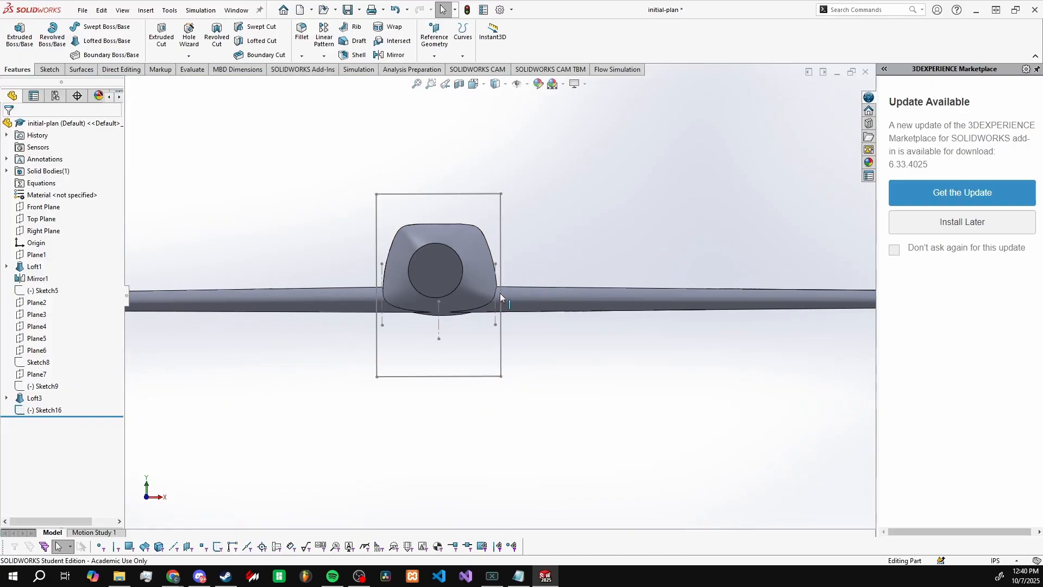
{"action": "scroll", "coordinate": [497, 302], "scroll_direction": "down", "scroll_amount": 3}
{"action": "left_click", "coordinate": [505, 255]}
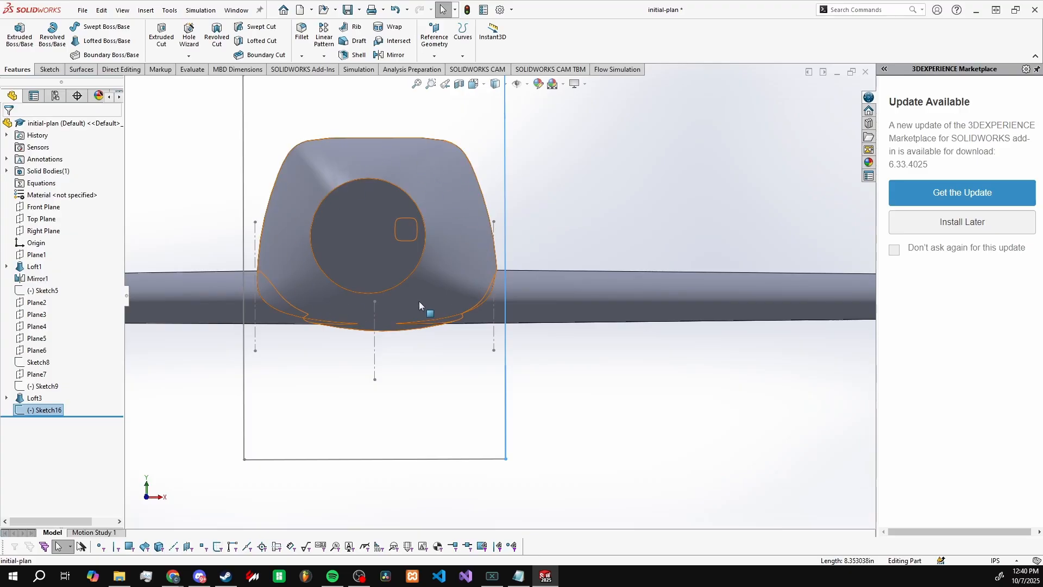
{"action": "left_click", "coordinate": [578, 364]}
{"action": "scroll", "coordinate": [654, 322], "scroll_direction": "up", "scroll_amount": 5}
{"action": "scroll", "coordinate": [654, 325], "scroll_direction": "up", "scroll_amount": 4}
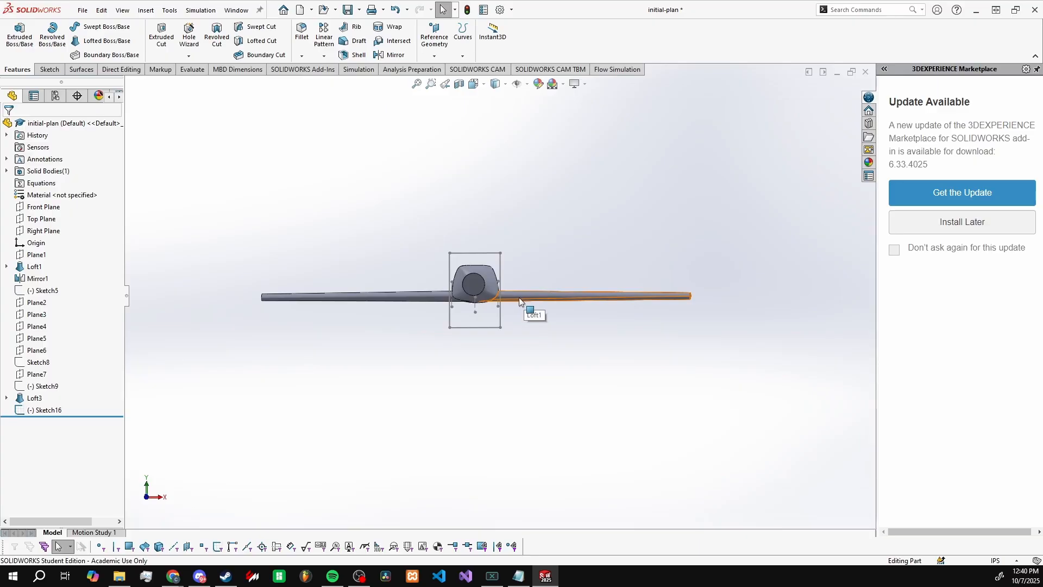
{"action": "scroll", "coordinate": [520, 297], "scroll_direction": "down", "scroll_amount": 5}
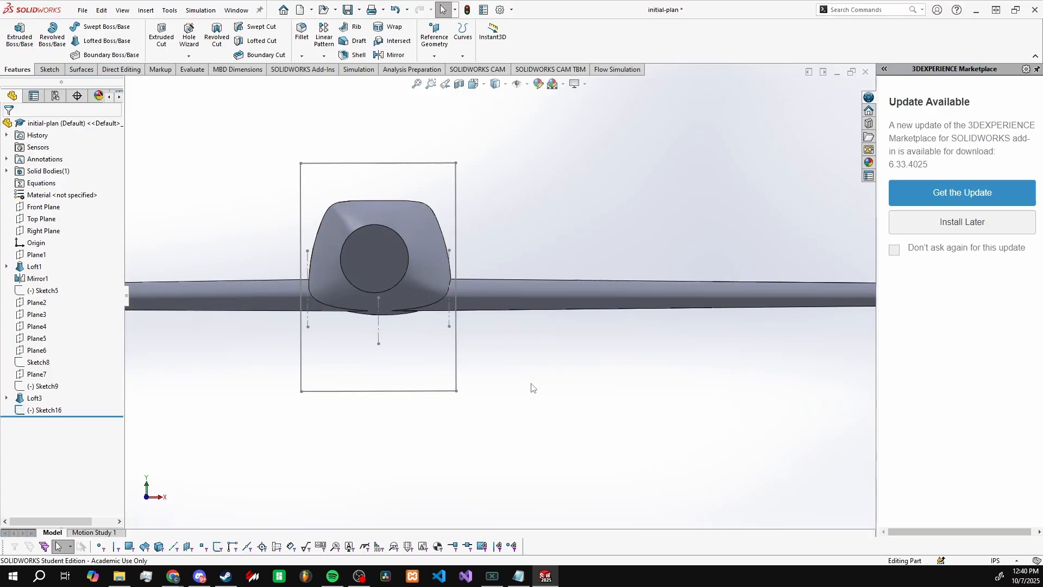
{"action": "scroll", "coordinate": [531, 386], "scroll_direction": "up", "scroll_amount": 3}
{"action": "scroll", "coordinate": [472, 288], "scroll_direction": "down", "scroll_amount": 3}
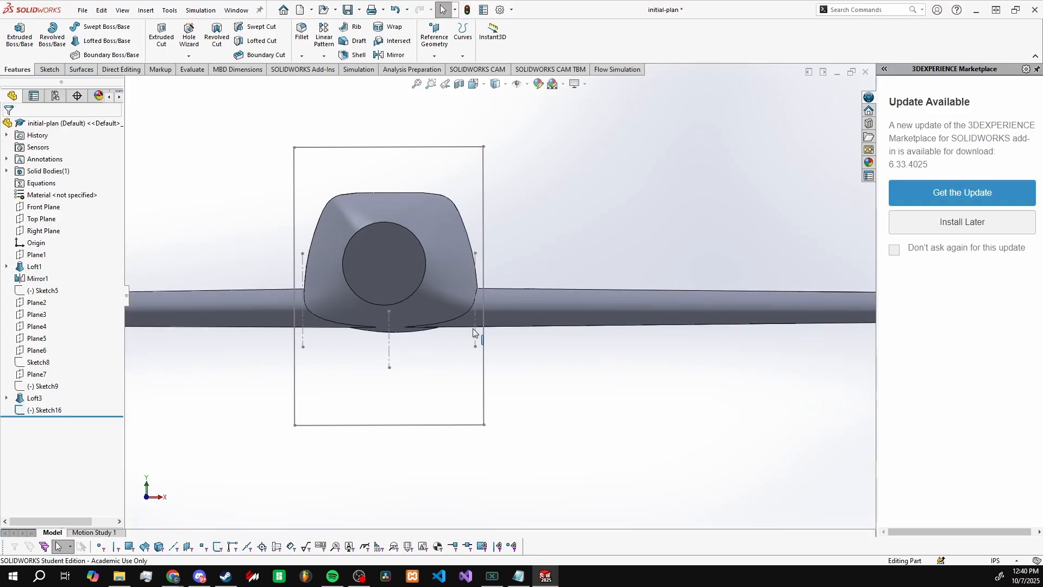
{"action": "scroll", "coordinate": [500, 298], "scroll_direction": "up", "scroll_amount": 3}
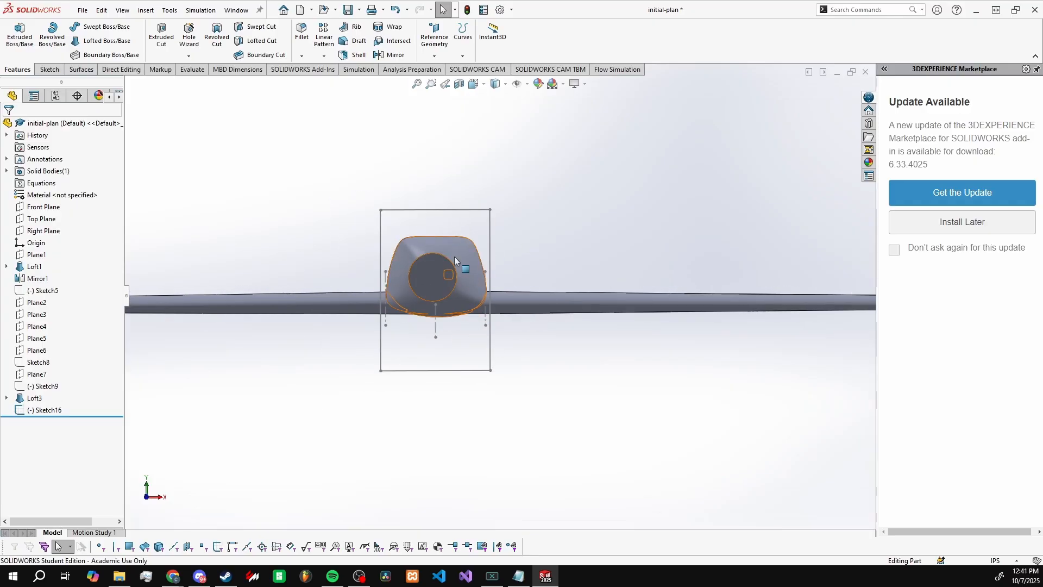
{"action": "scroll", "coordinate": [499, 284], "scroll_direction": "up", "scroll_amount": 3}
{"action": "scroll", "coordinate": [610, 325], "scroll_direction": "up", "scroll_amount": 2}
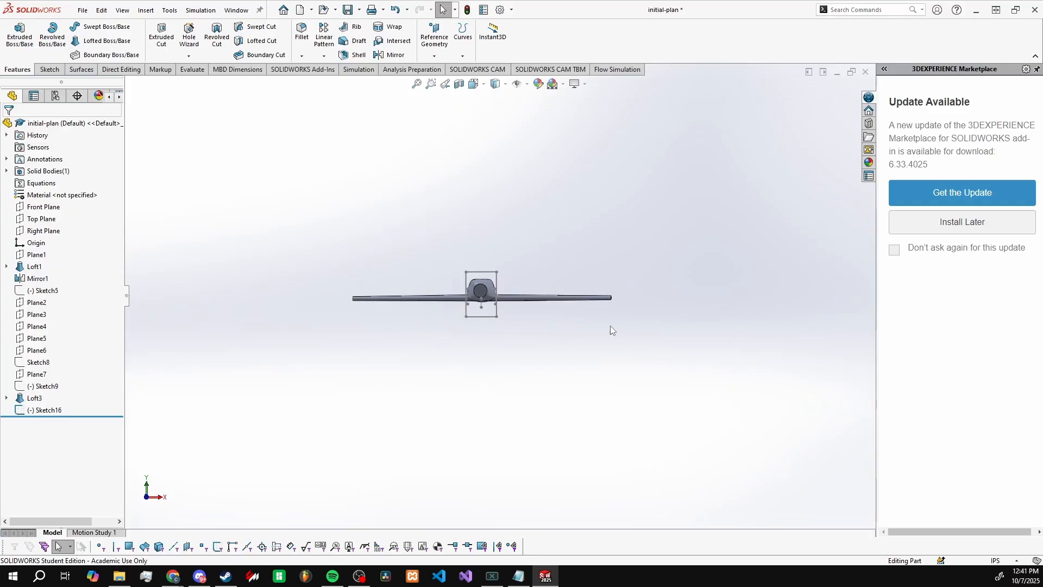
{"action": "scroll", "coordinate": [482, 309], "scroll_direction": "down", "scroll_amount": 8}
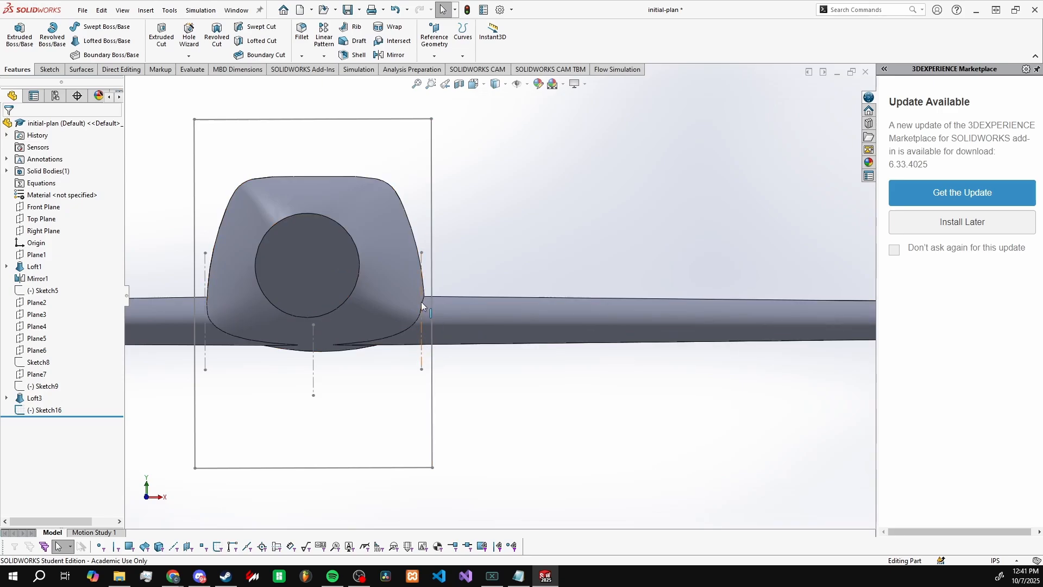
Step: Open Sketch16 for editing
{"action": "left_click", "coordinate": [64, 412]}
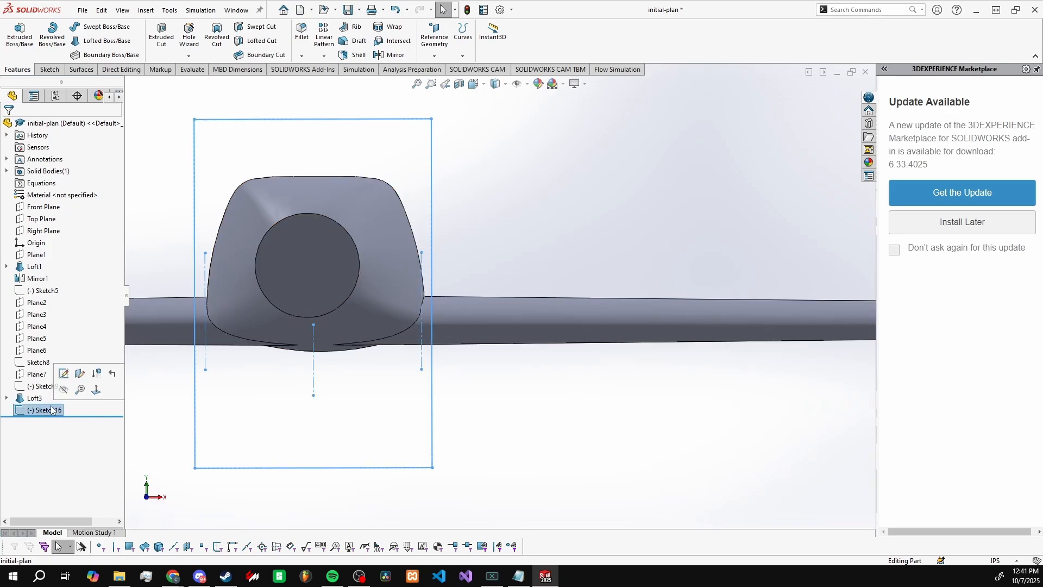
{"action": "left_click", "coordinate": [64, 375]}
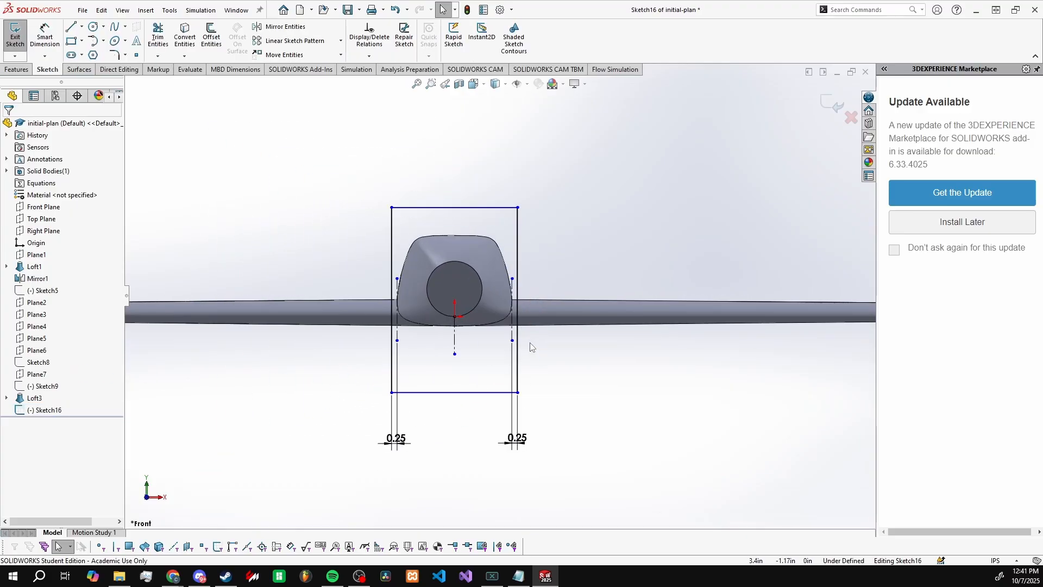
Step: Examine the rectangle's 0.25 in offsets from the construction lines at the fuselage sides, from angled and front views
{"action": "scroll", "coordinate": [521, 343], "scroll_direction": "up", "scroll_amount": 2}
{"action": "mouse_move", "coordinate": [537, 345]}
{"action": "middle_mouse_down"}
{"action": "mouse_move", "coordinate": [549, 324]}
{"action": "mouse_move", "coordinate": [550, 341]}
{"action": "middle_mouse_up"}
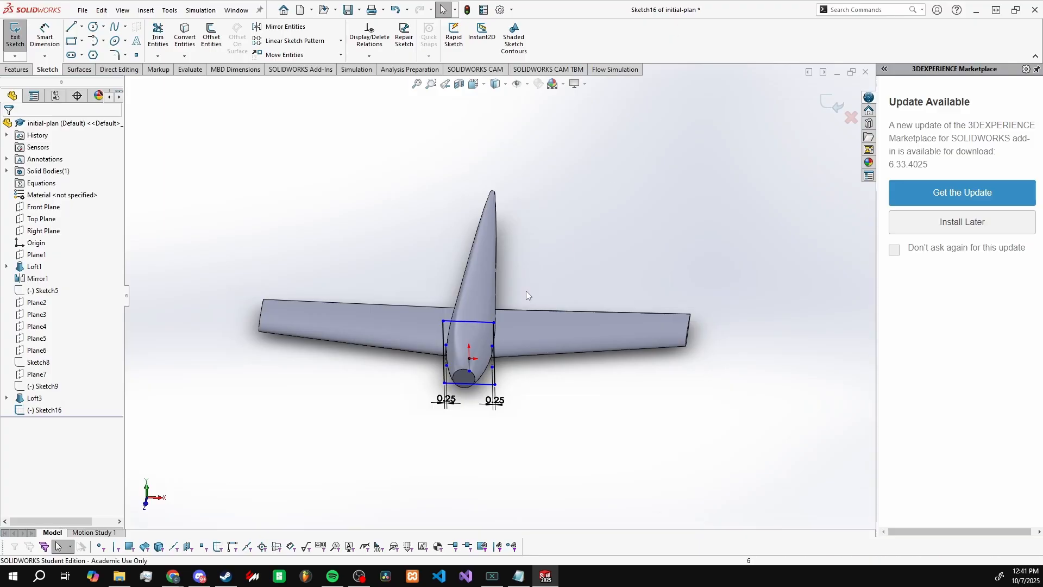
{"action": "scroll", "coordinate": [526, 291], "scroll_direction": "down", "scroll_amount": 3}
{"action": "middle_click_drag", "start_coordinate": [505, 379], "coordinate": [512, 304]}
{"action": "scroll", "coordinate": [475, 316], "scroll_direction": "down", "scroll_amount": 4}
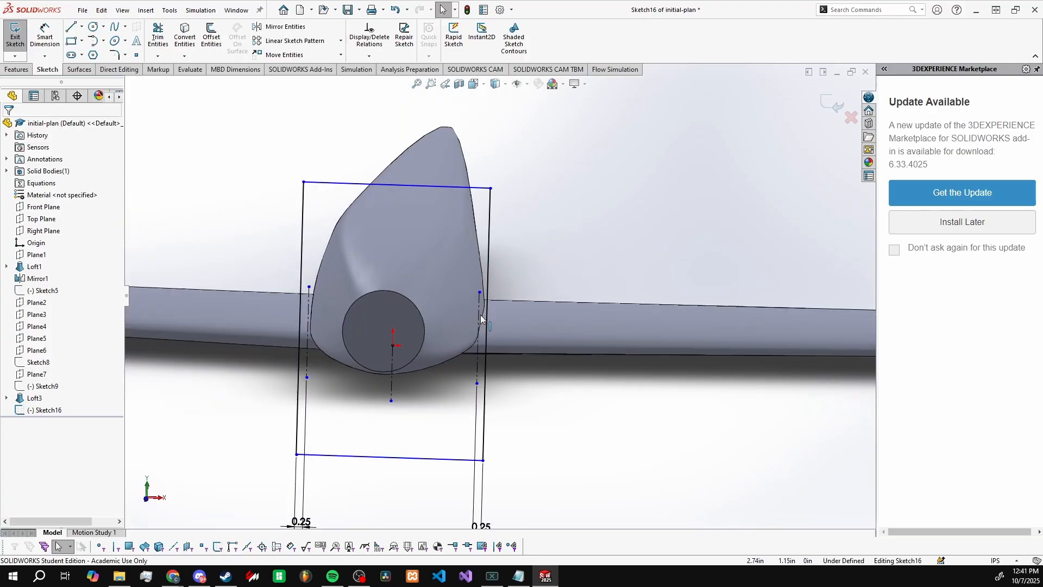
{"action": "scroll", "coordinate": [530, 421], "scroll_direction": "up", "scroll_amount": 3}
{"action": "scroll", "coordinate": [484, 298], "scroll_direction": "up", "scroll_amount": 2}
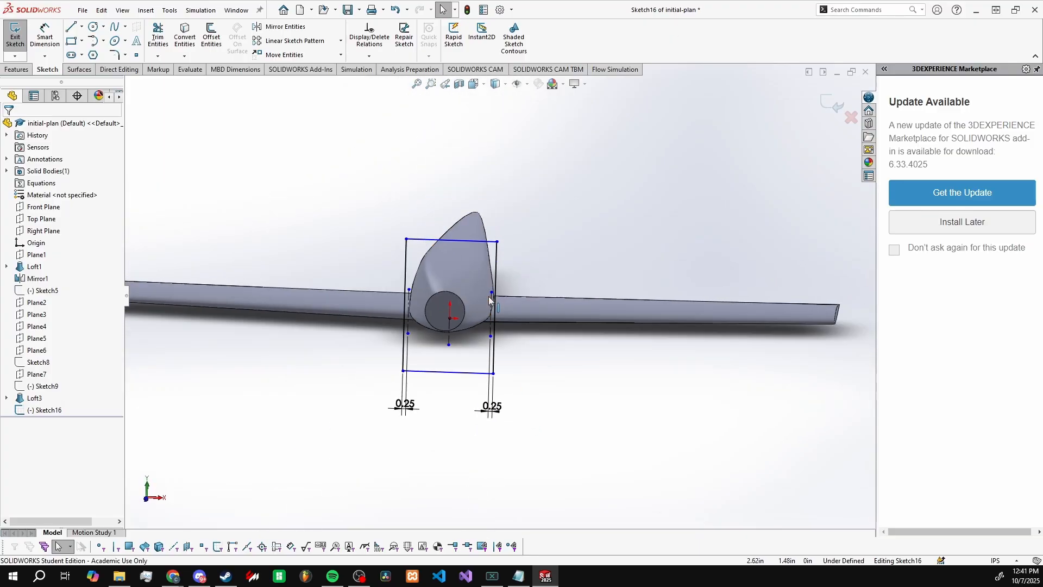
{"action": "scroll", "coordinate": [480, 308], "scroll_direction": "down", "scroll_amount": 3}
{"action": "mouse_move", "coordinate": [524, 352]}
{"action": "middle_mouse_down"}
{"action": "mouse_move", "coordinate": [531, 327]}
{"action": "mouse_move", "coordinate": [526, 335]}
{"action": "middle_mouse_up"}
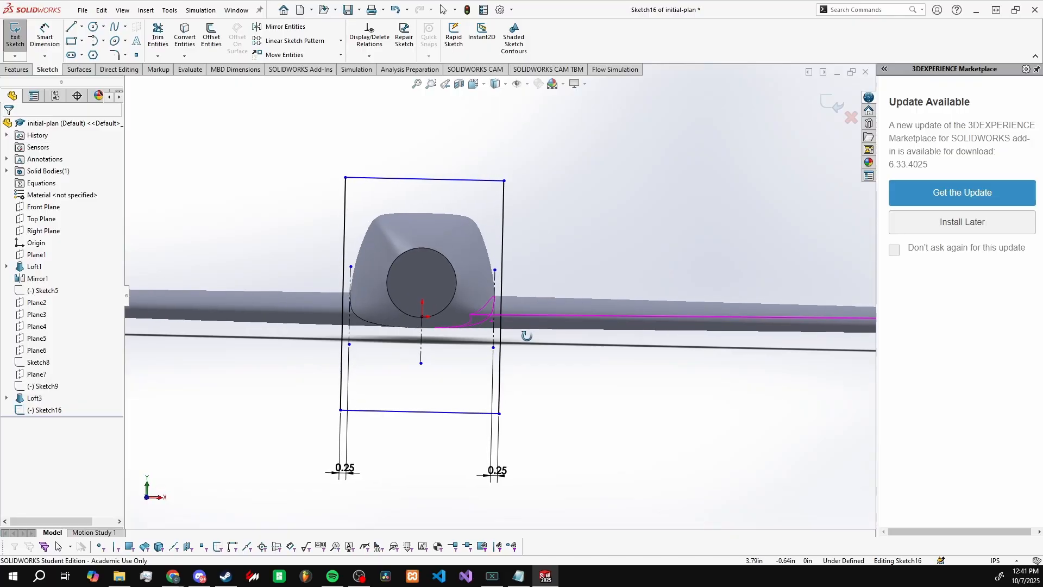
{"action": "left_click", "coordinate": [151, 496]}
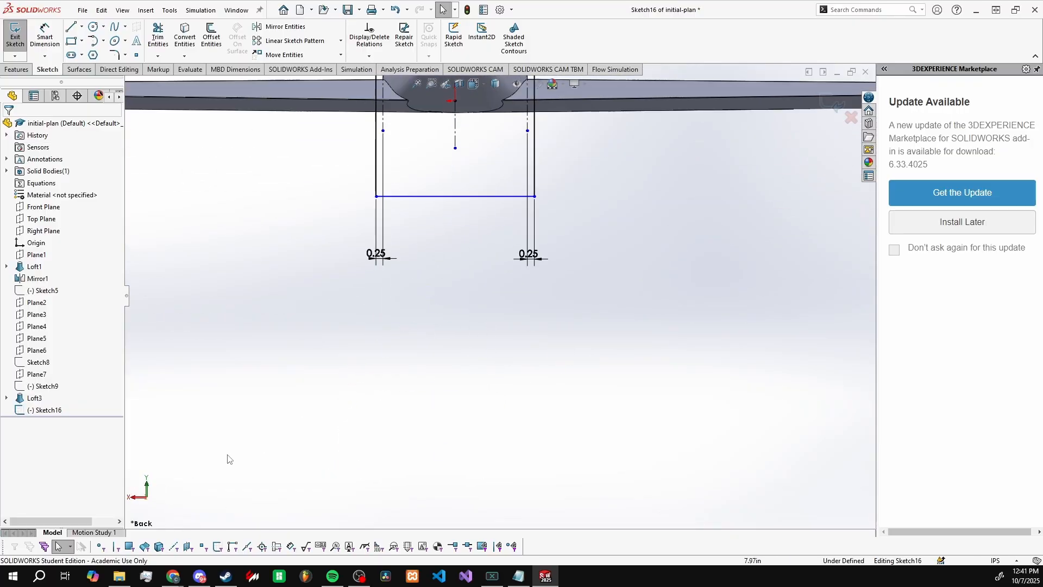
{"action": "left_click", "coordinate": [146, 496]}
{"action": "scroll", "coordinate": [503, 367], "scroll_direction": "up", "scroll_amount": 5}
{"action": "scroll", "coordinate": [510, 244], "scroll_direction": "down", "scroll_amount": 4}
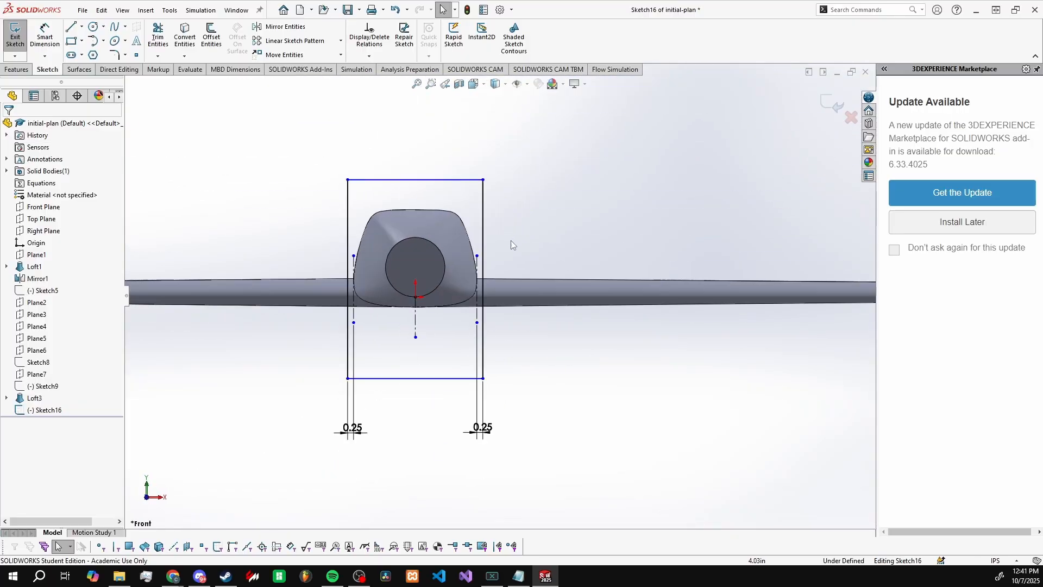
{"action": "scroll", "coordinate": [486, 275], "scroll_direction": "down", "scroll_amount": 2}
{"action": "left_click", "coordinate": [488, 280]}
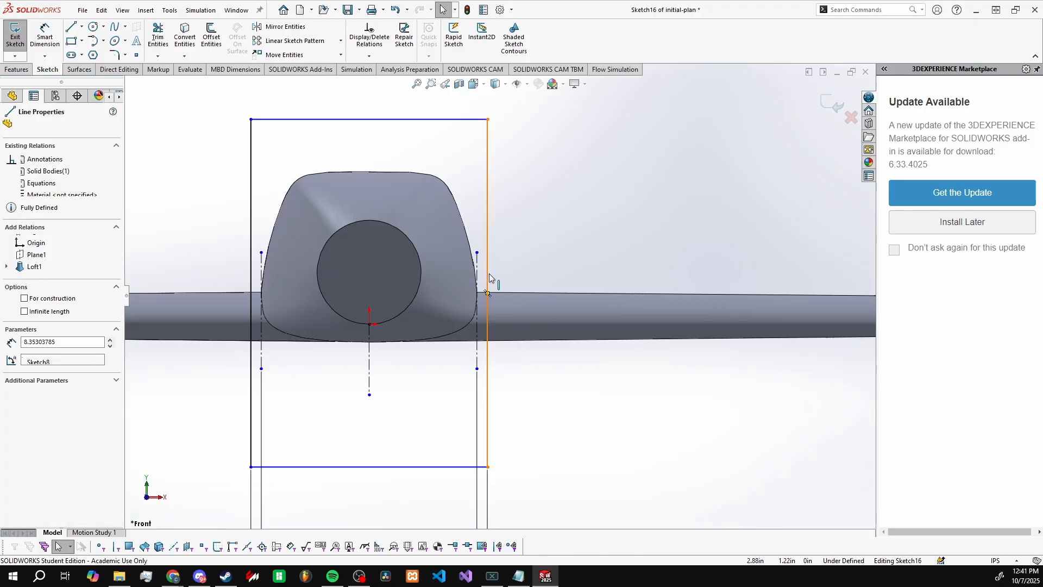
{"action": "left_click", "coordinate": [556, 394]}
{"action": "scroll", "coordinate": [476, 293], "scroll_direction": "down", "scroll_amount": 2}
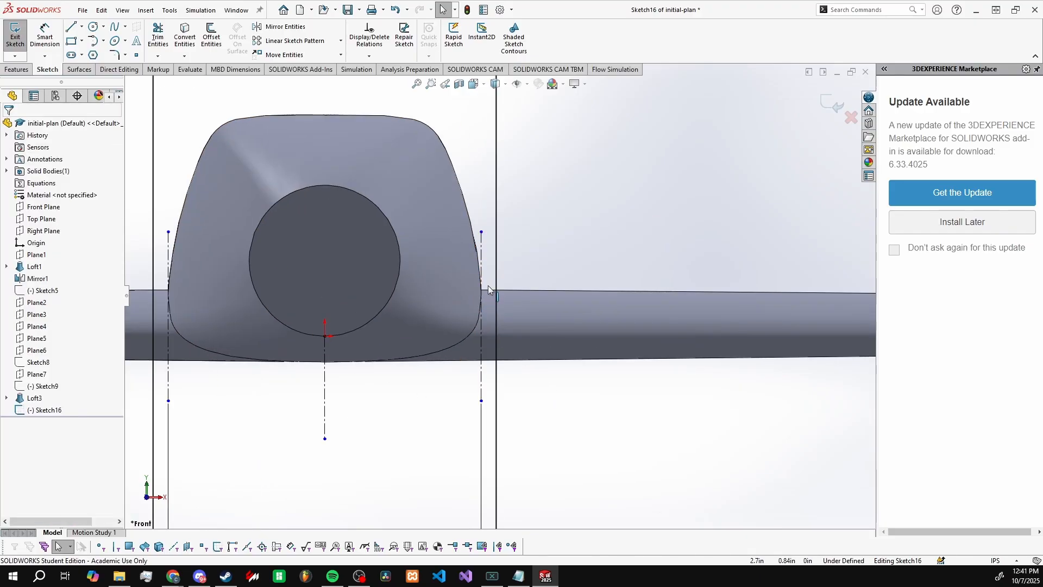
Step: Examine the vertical construction lines of Sketch16 where the fuselage sides meet the wing roots
{"action": "scroll", "coordinate": [492, 291], "scroll_direction": "up", "scroll_amount": 3}
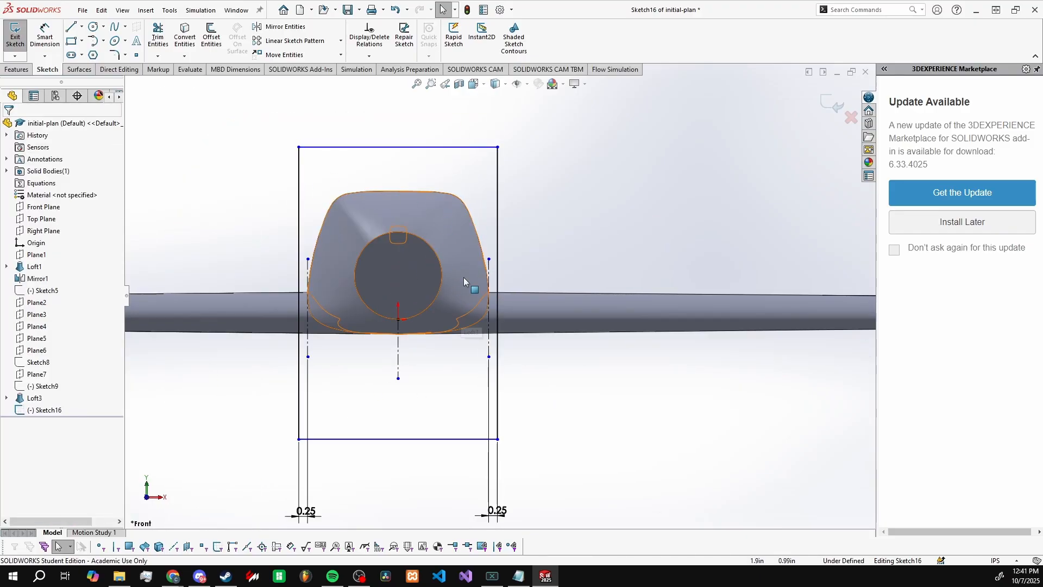
{"action": "scroll", "coordinate": [495, 309], "scroll_direction": "down", "scroll_amount": 4}
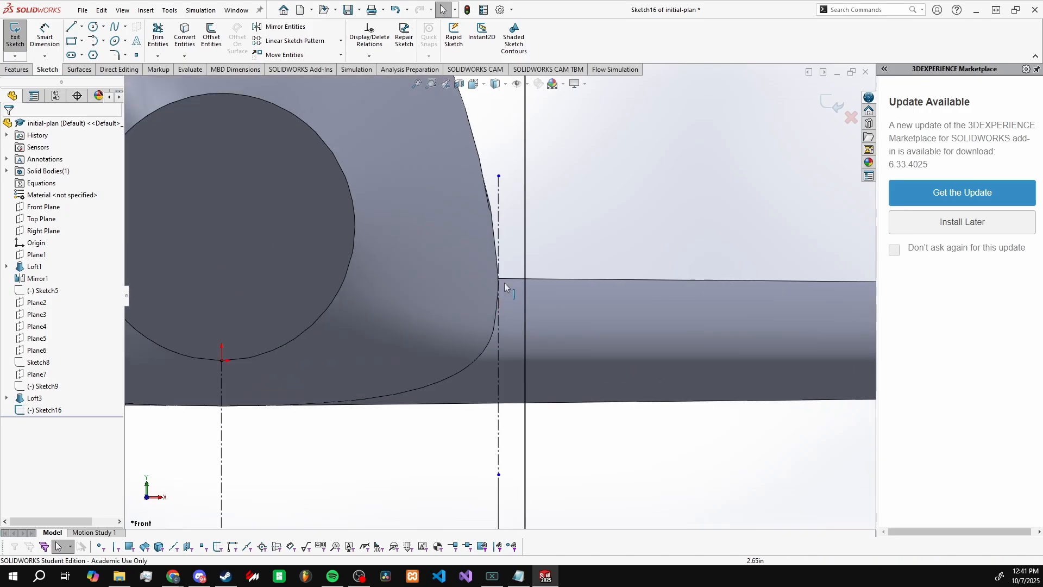
{"action": "scroll", "coordinate": [497, 301], "scroll_direction": "down", "scroll_amount": 2}
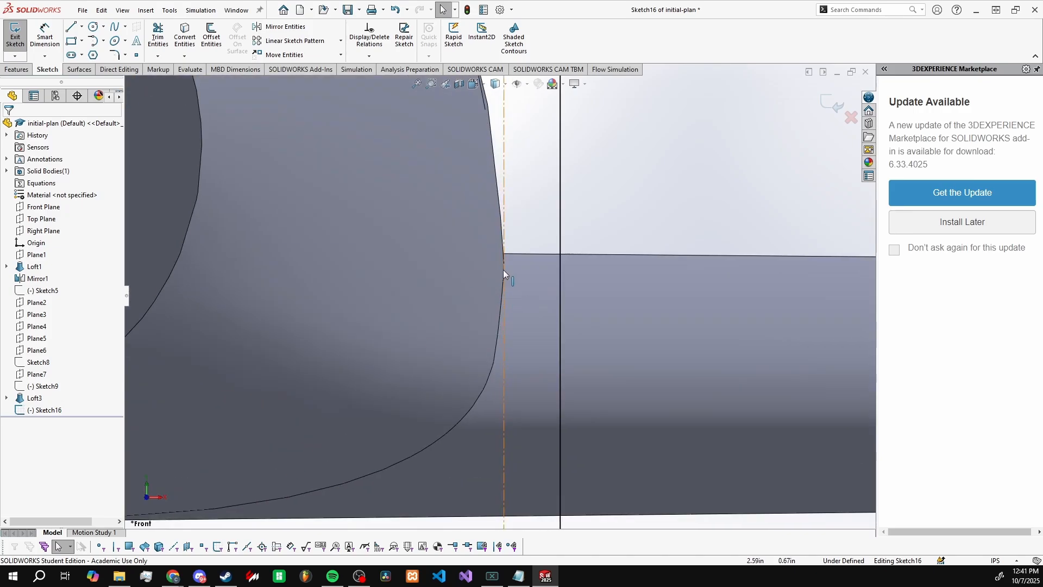
{"action": "scroll", "coordinate": [504, 288], "scroll_direction": "up", "scroll_amount": 4}
{"action": "scroll", "coordinate": [504, 288], "scroll_direction": "up", "scroll_amount": 5}
{"action": "left_click", "coordinate": [499, 318]}
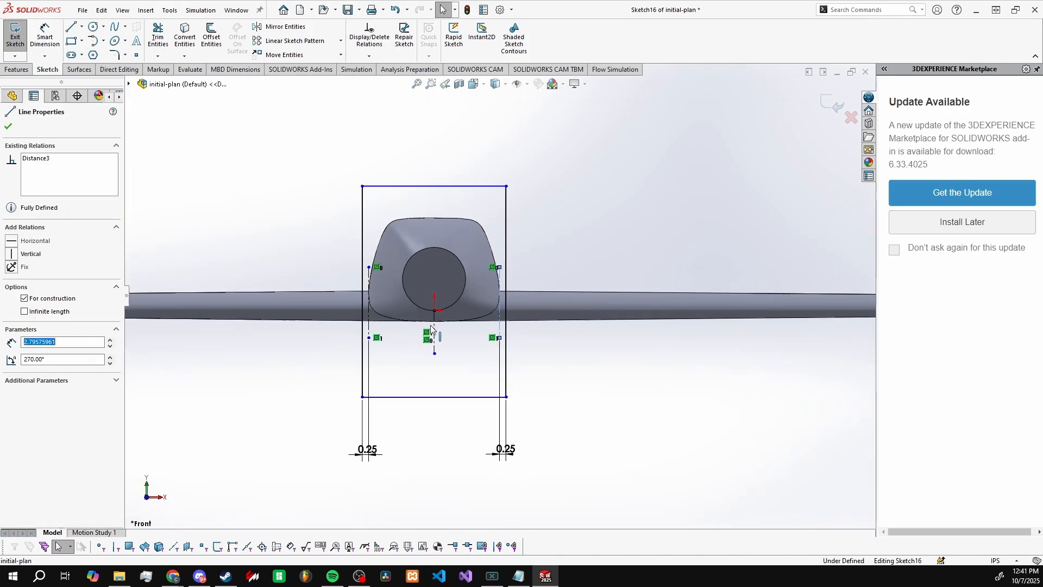
{"action": "left_click", "coordinate": [368, 324]}
{"action": "left_click", "coordinate": [404, 363]}
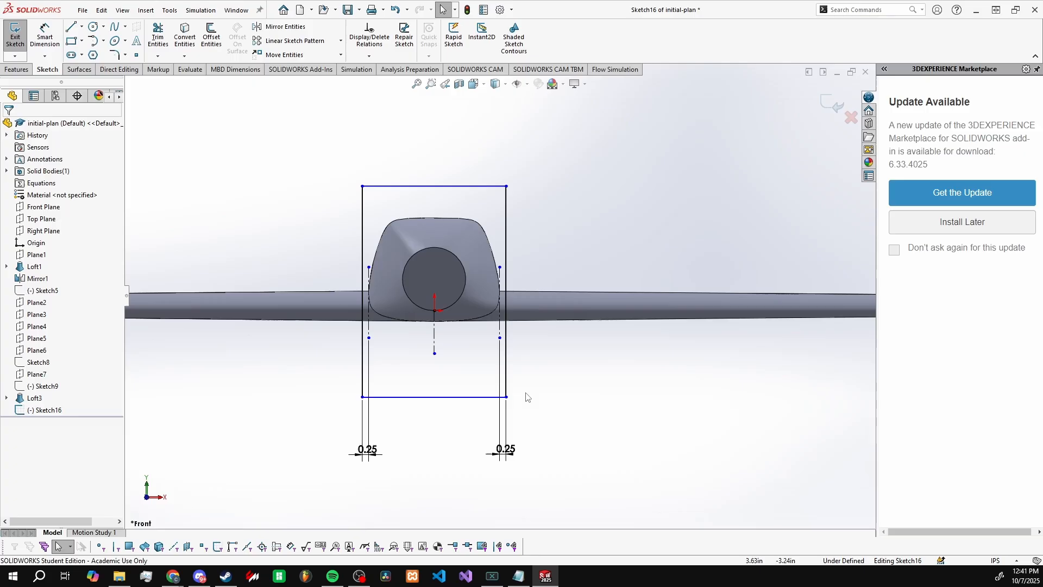
Step: Set both 0.25 in offsets between the rectangle's sides and the construction lines to 0 in
{"action": "double_click", "coordinate": [504, 451]}
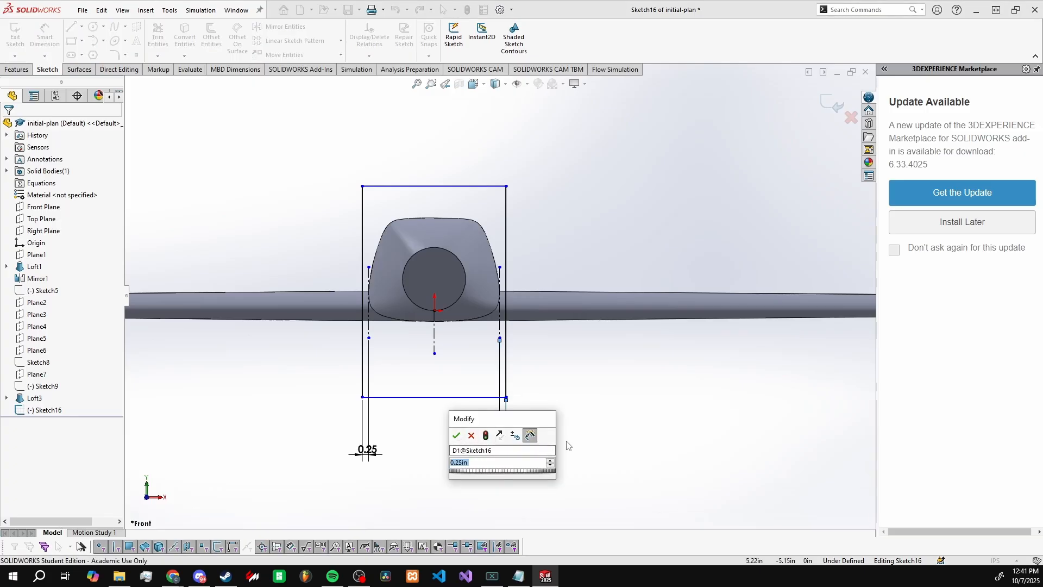
{"action": "type", "text": "0"}
{"action": "key", "text": "Return"}
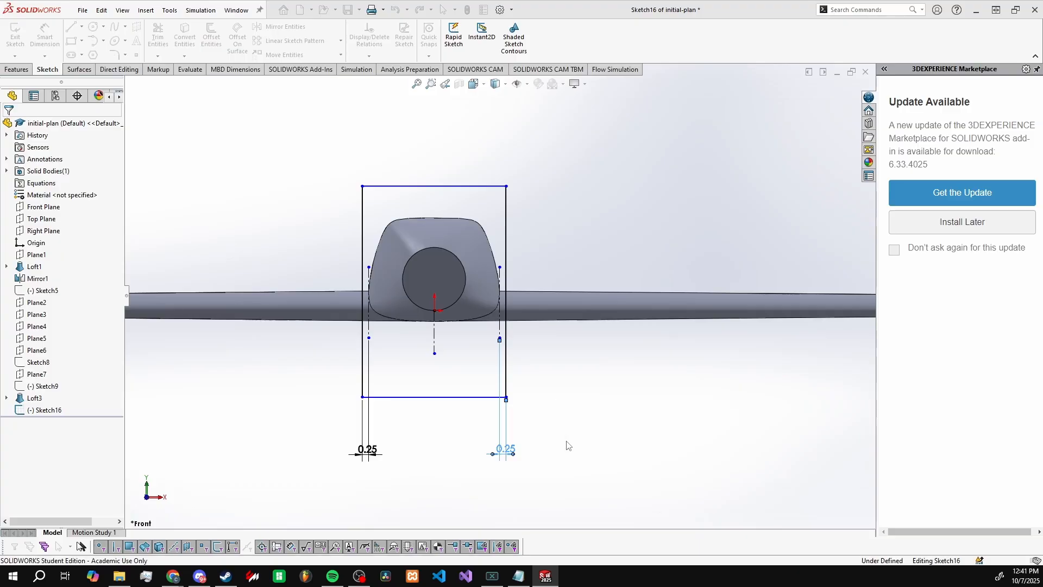
{"action": "scroll", "coordinate": [489, 291], "scroll_direction": "down", "scroll_amount": 3}
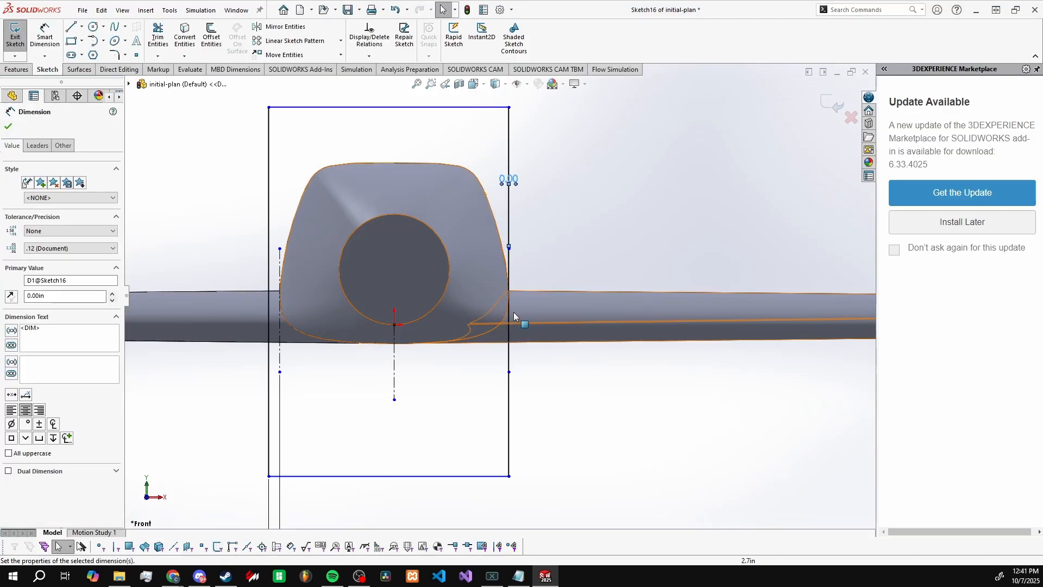
{"action": "scroll", "coordinate": [348, 432], "scroll_direction": "up", "scroll_amount": 3}
{"action": "double_click", "coordinate": [370, 453]}
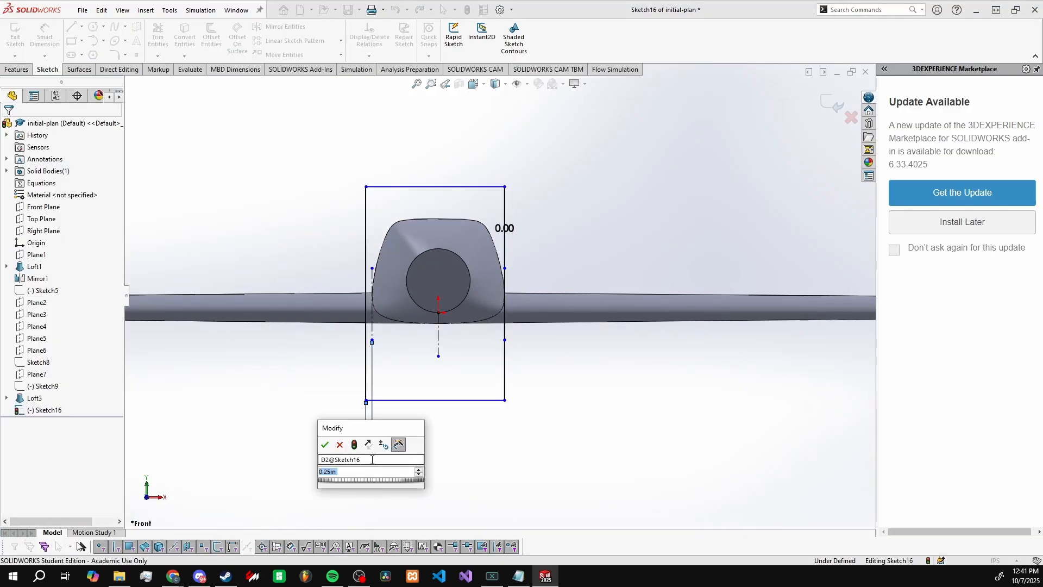
{"action": "type", "text": "0"}
{"action": "key", "text": "Return"}
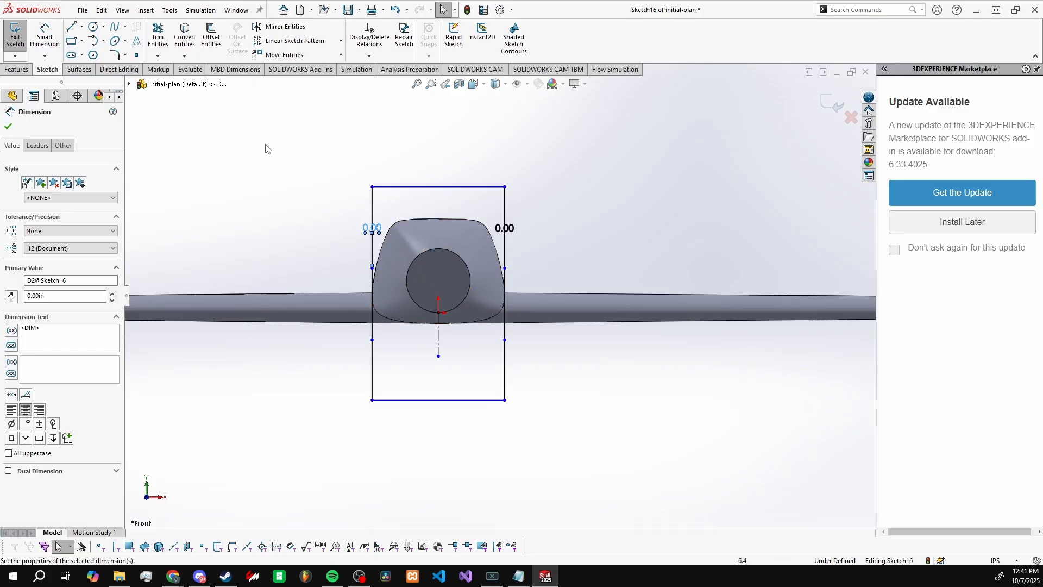
Step: Cut-extrude the rectangle with Through All - Both to remove the fuselage, keeping all resulting bodies
{"action": "left_click", "coordinate": [17, 69]}
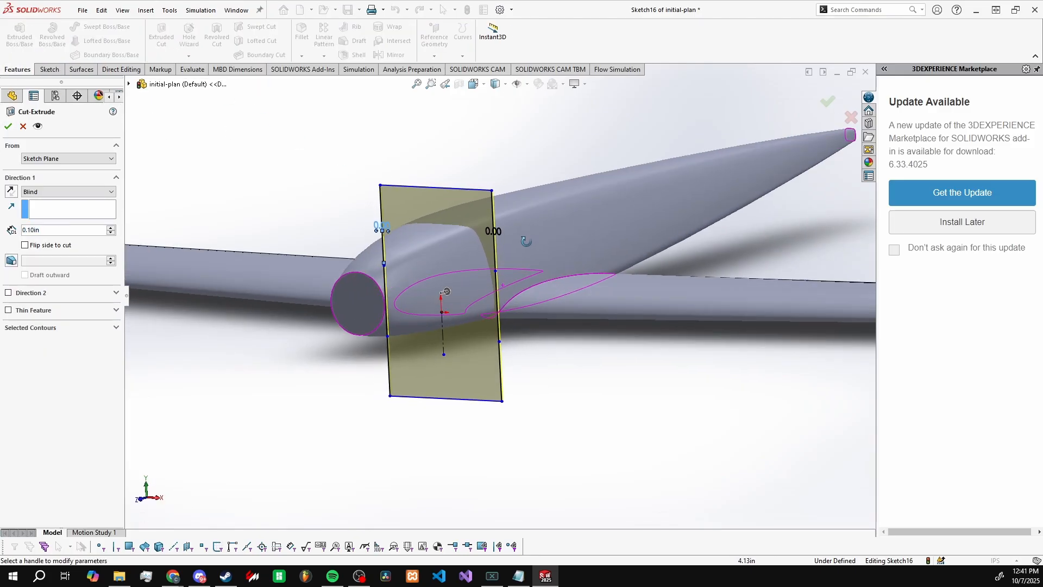
{"action": "left_click", "coordinate": [98, 191]}
{"action": "left_click", "coordinate": [65, 216]}
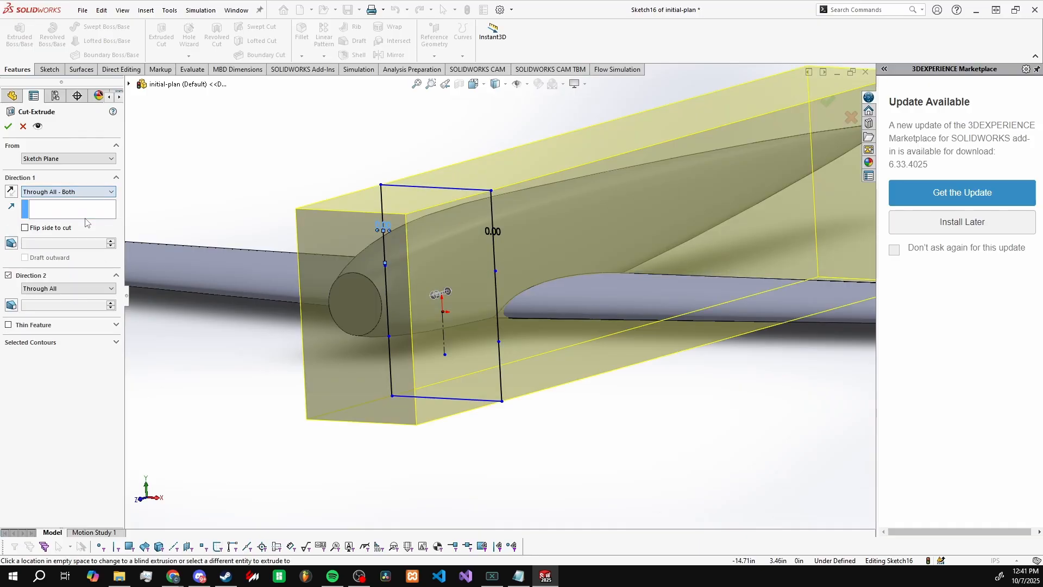
{"action": "left_click", "coordinate": [8, 126]}
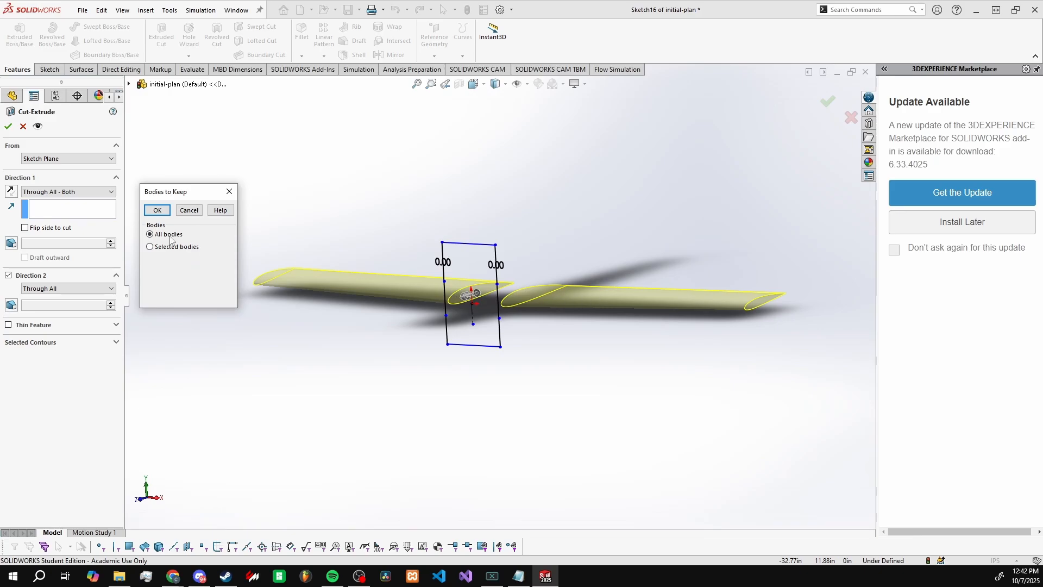
{"action": "left_click", "coordinate": [158, 211]}
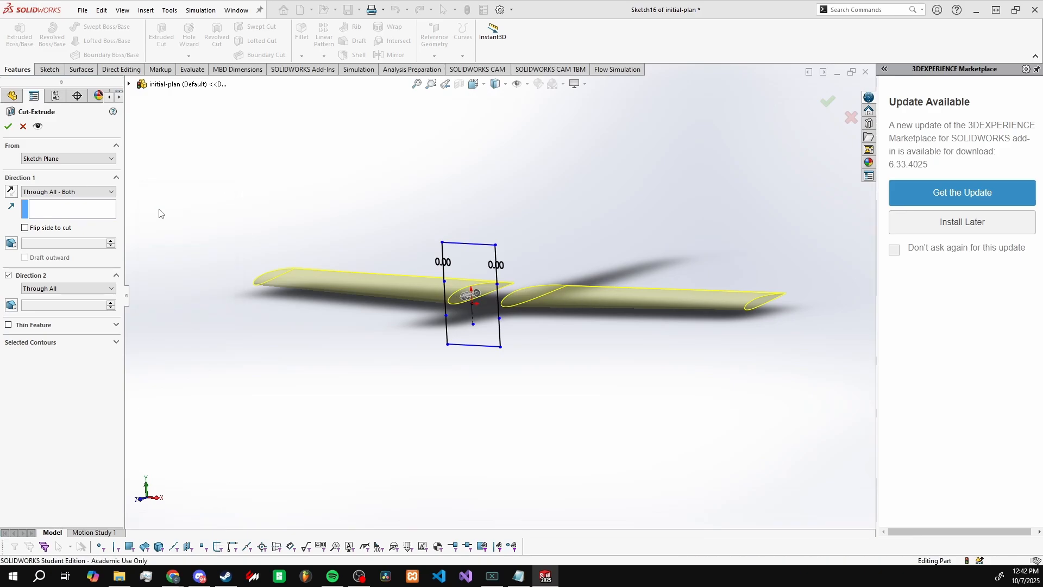
Step: Start a new sketch on the Top Plane, viewing the two separated wings from above
{"action": "left_click", "coordinate": [147, 480]}
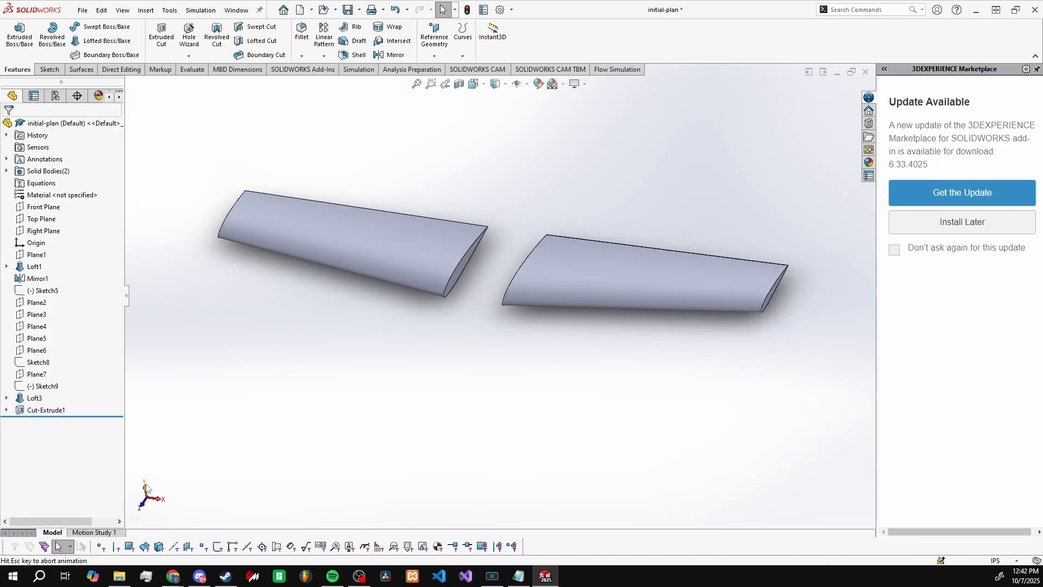
{"action": "scroll", "coordinate": [603, 239], "scroll_direction": "down", "scroll_amount": 5}
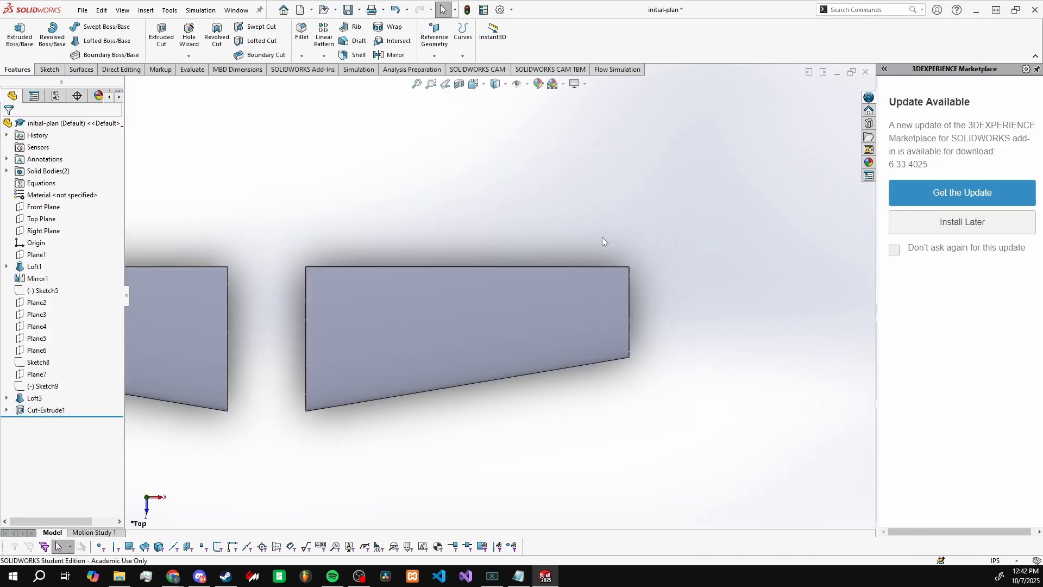
{"action": "left_click", "coordinate": [48, 70]}
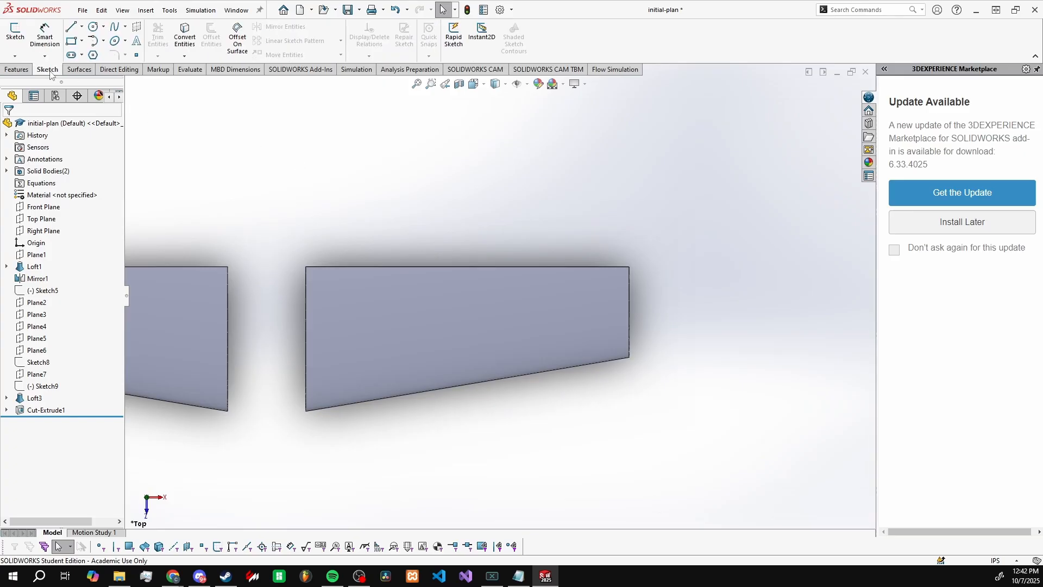
{"action": "left_click", "coordinate": [41, 219]}
{"action": "left_click", "coordinate": [65, 205]}
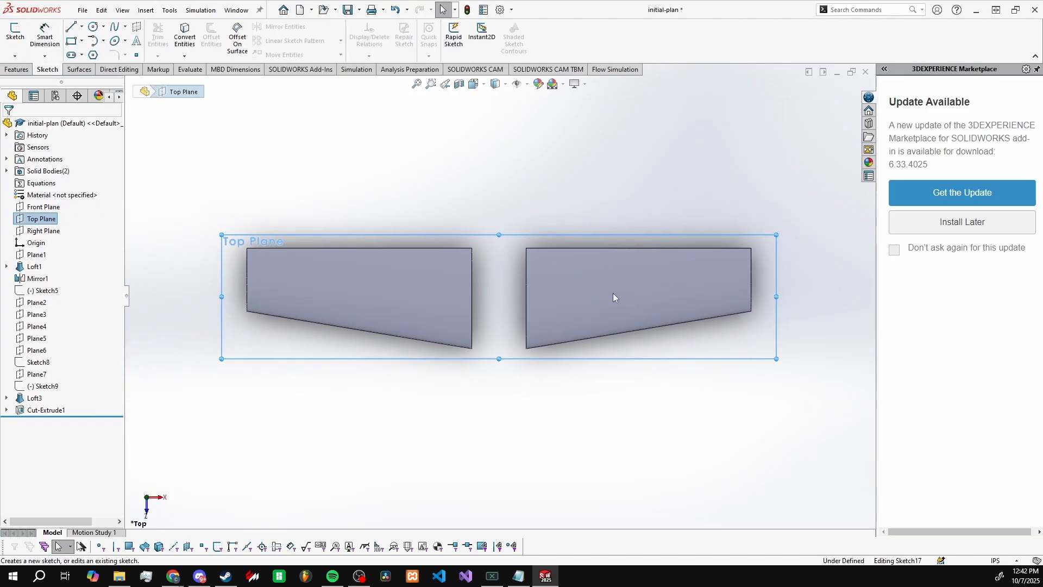
{"action": "left_click", "coordinate": [82, 26]}
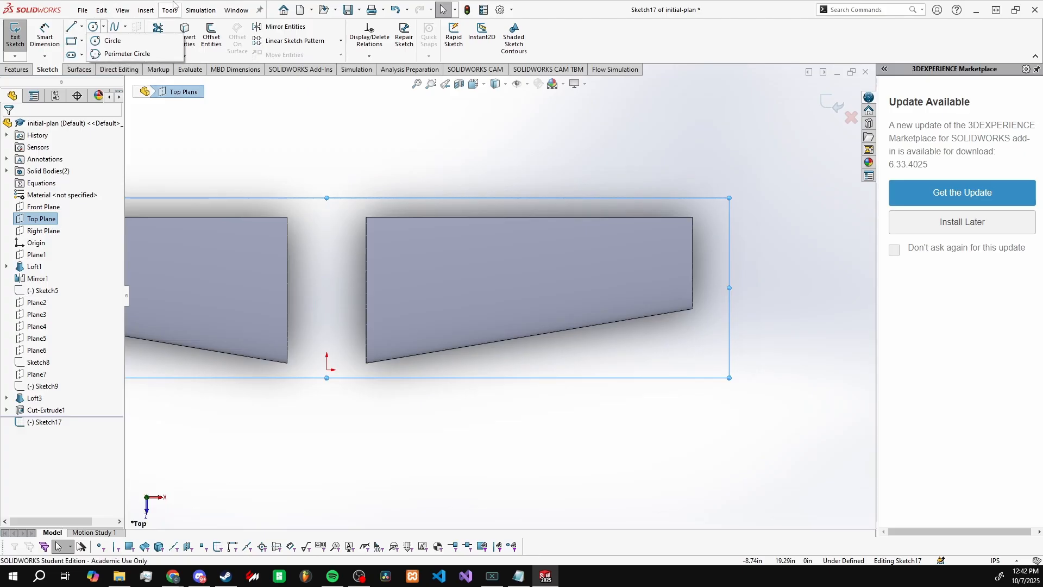
{"action": "left_click", "coordinate": [86, 54]}
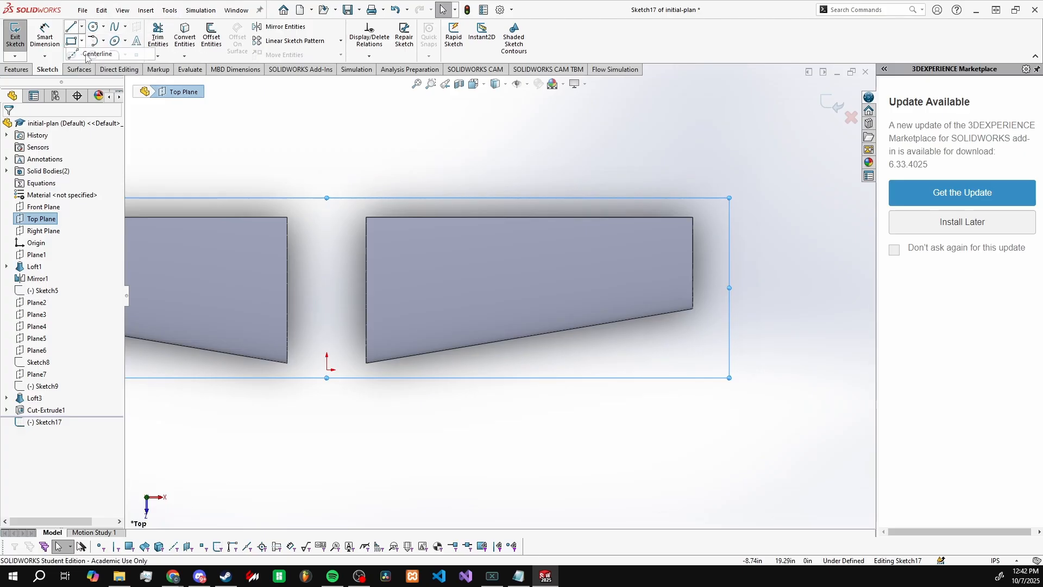
{"action": "left_click", "coordinate": [39, 34]}
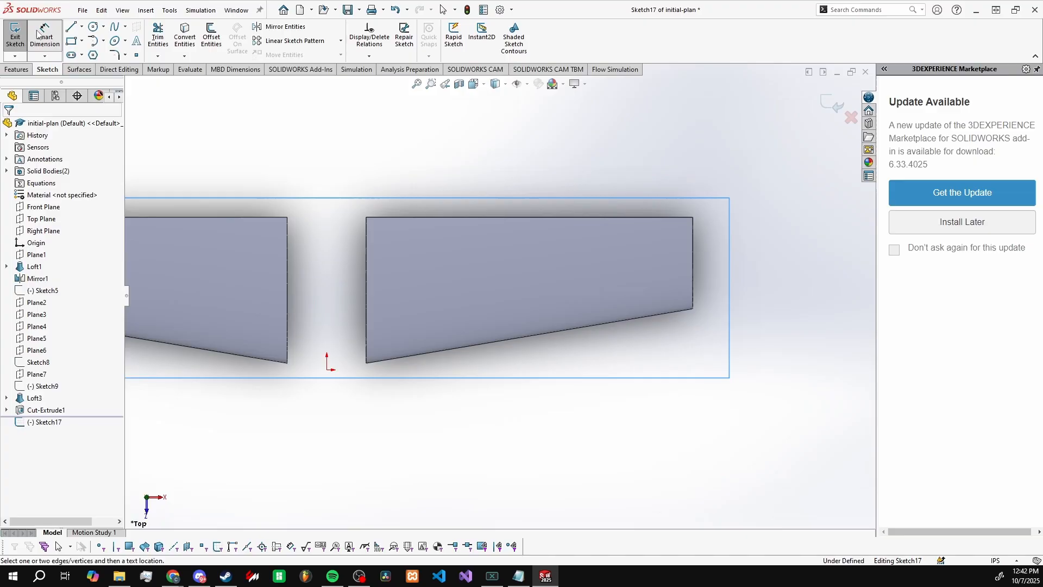
{"action": "left_click", "coordinate": [367, 218]}
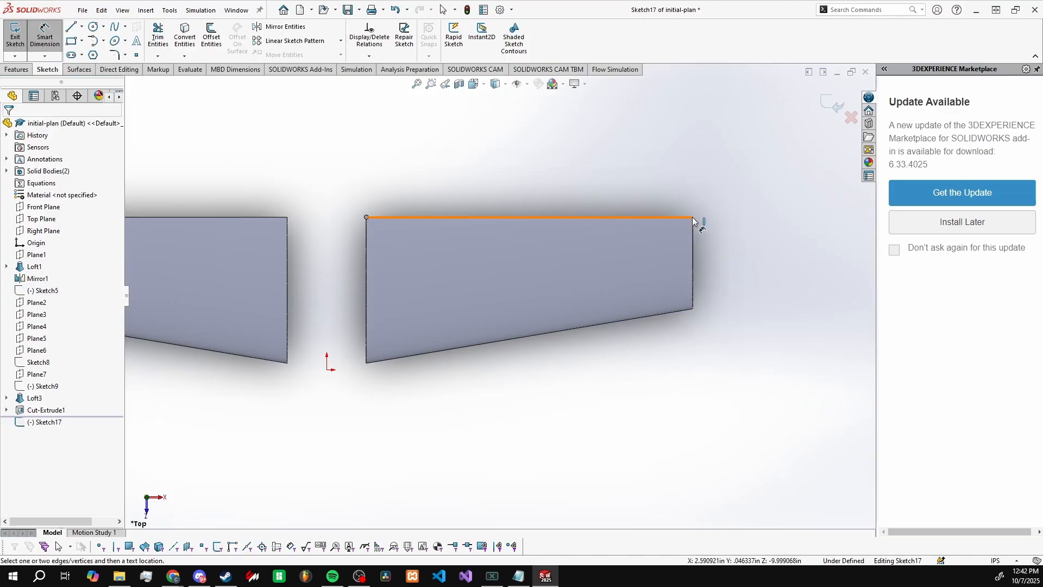
{"action": "scroll", "coordinate": [694, 219], "scroll_direction": "down", "scroll_amount": 3}
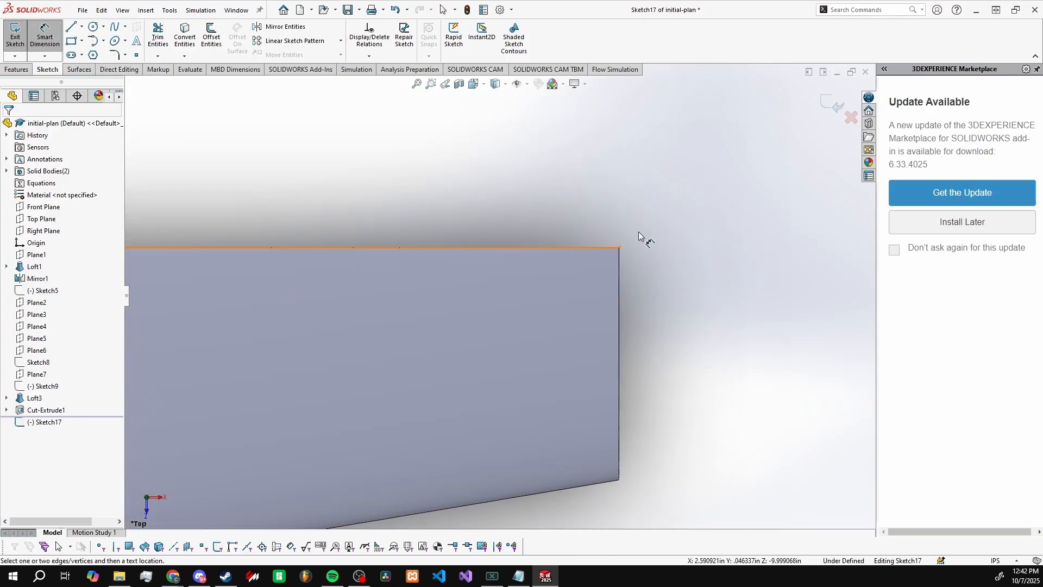
{"action": "scroll", "coordinate": [478, 217], "scroll_direction": "up", "scroll_amount": 5}
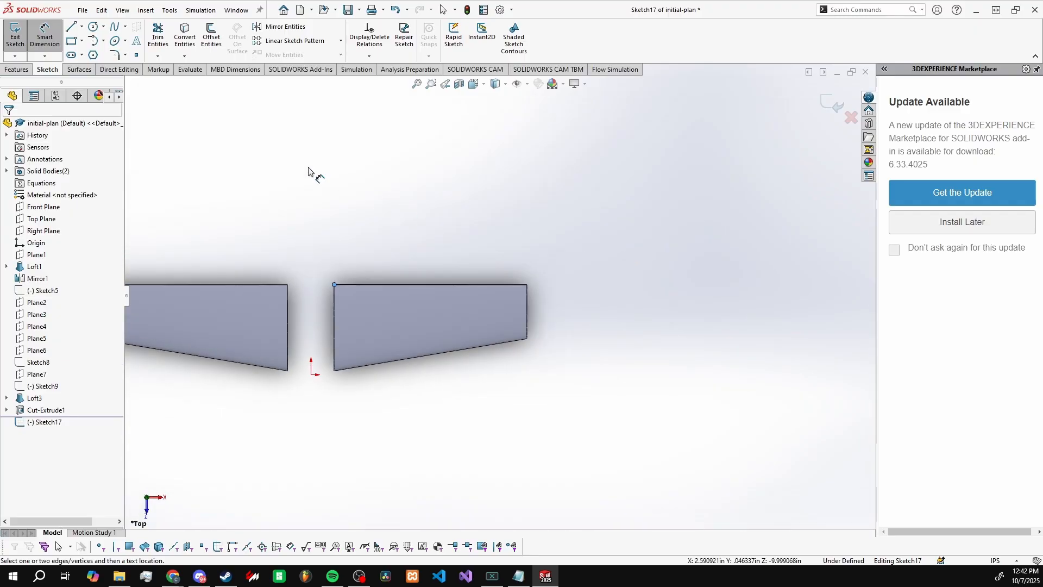
Step: Sketch a centerline along the straight edge of the +X wing, from its root corner to its tip corner
{"action": "left_click", "coordinate": [82, 28]}
{"action": "left_click", "coordinate": [91, 51]}
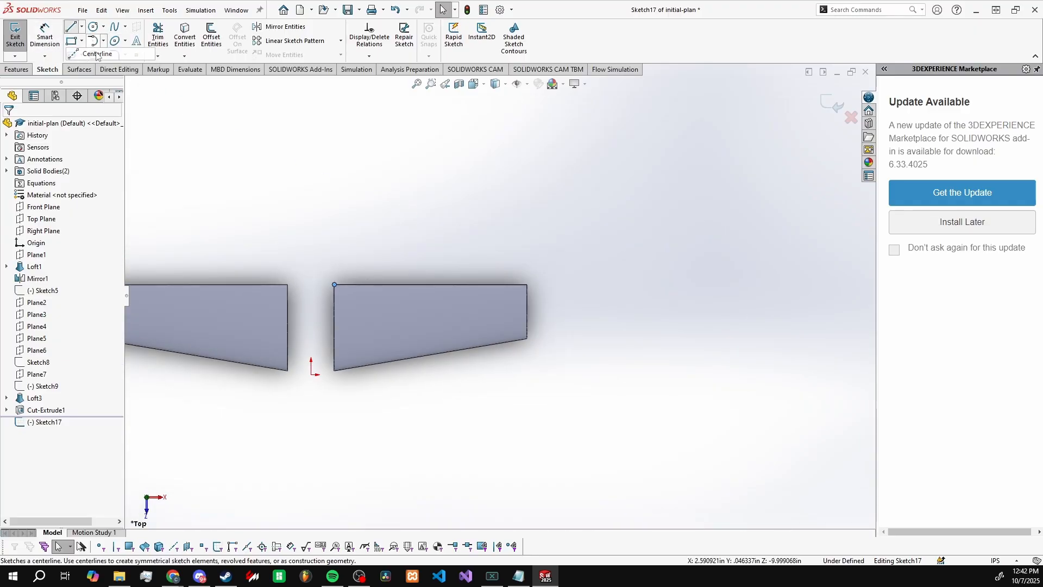
{"action": "left_click", "coordinate": [342, 285]}
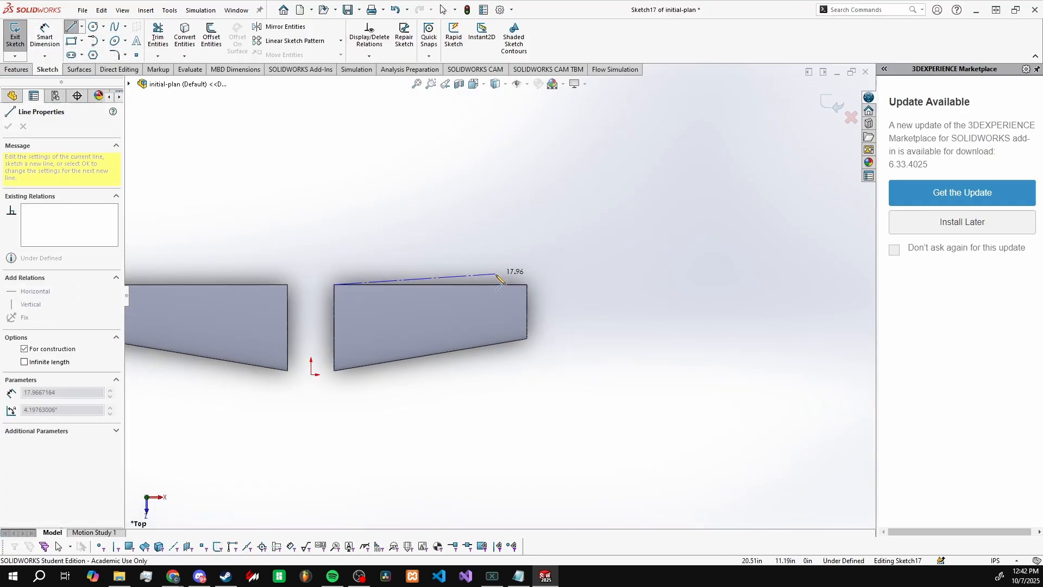
{"action": "left_click", "coordinate": [526, 284]}
{"action": "key", "text": "Escape"}
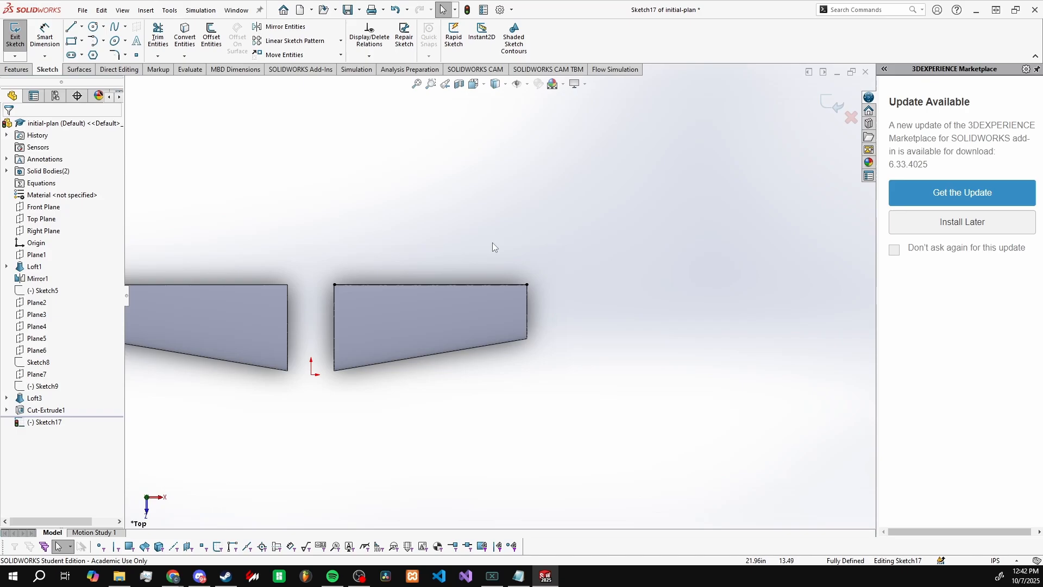
Step: Add a driven length dimension to the centerline on the wing's straight edge and place it slightly closer to the wing
{"action": "left_click", "coordinate": [37, 33]}
{"action": "left_click", "coordinate": [435, 285]}
{"action": "left_click", "coordinate": [443, 221]}
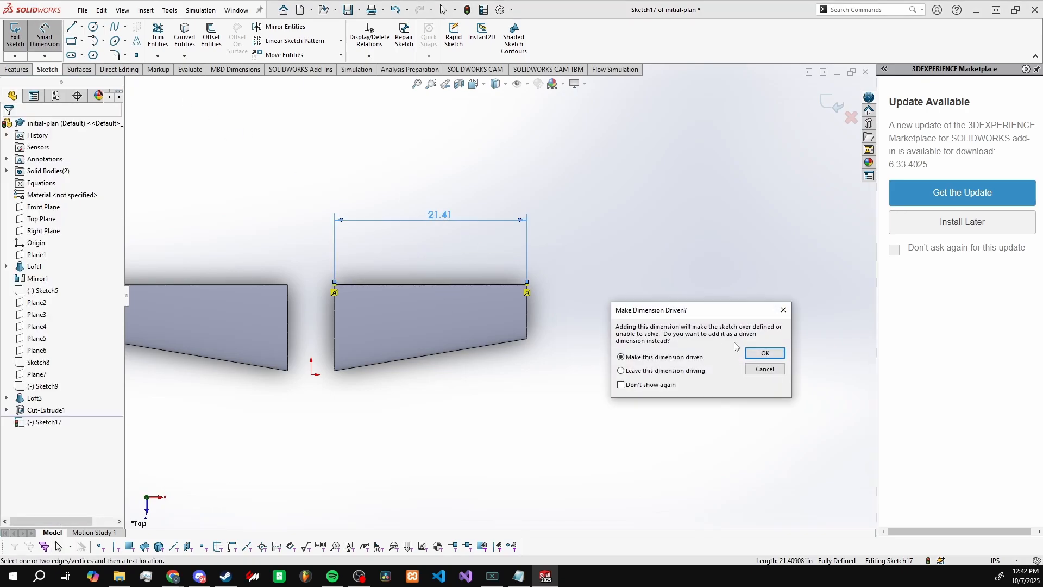
{"action": "left_click", "coordinate": [765, 354]}
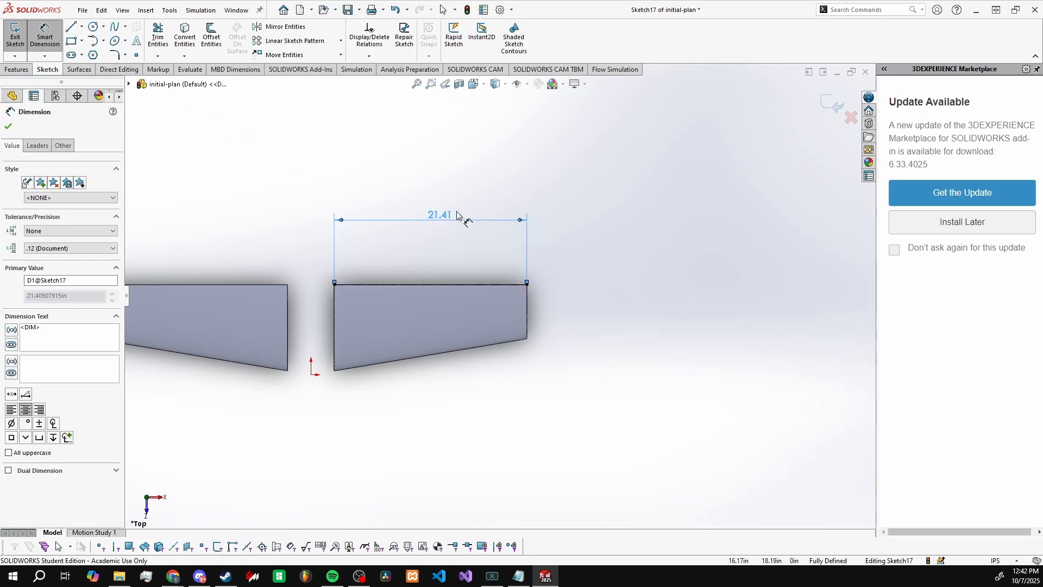
{"action": "key", "text": "Escape"}
{"action": "left_click_drag", "start_coordinate": [441, 220], "coordinate": [434, 235]}
{"action": "left_click", "coordinate": [433, 235]}
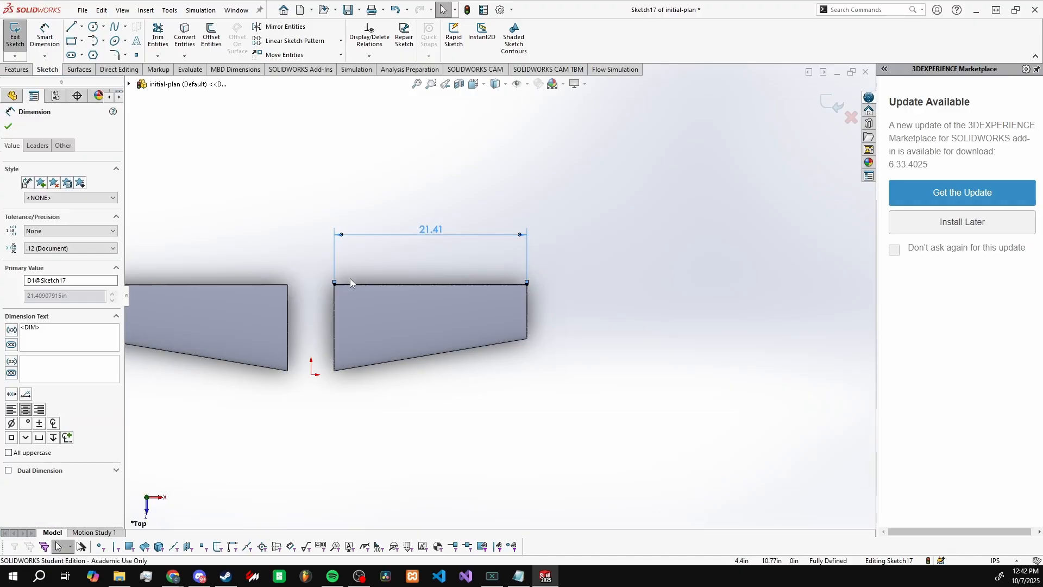
Step: Sketch a horizontal centerline about 22.8 in long beyond the wing's tapered edge, starting near the origin
{"action": "scroll", "coordinate": [347, 287], "scroll_direction": "down", "scroll_amount": 3}
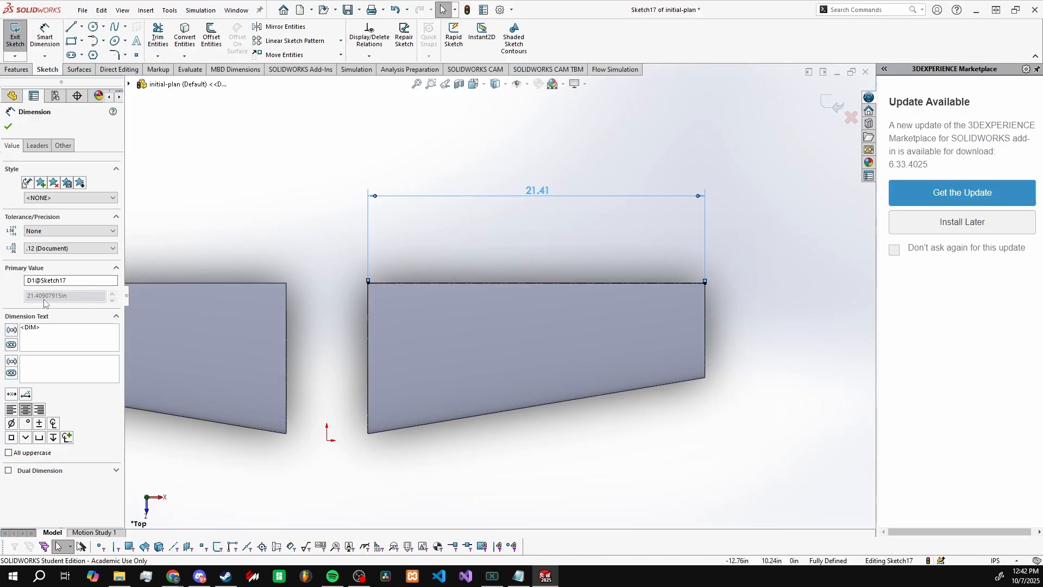
{"action": "left_click", "coordinate": [82, 27]}
{"action": "left_click", "coordinate": [97, 53]}
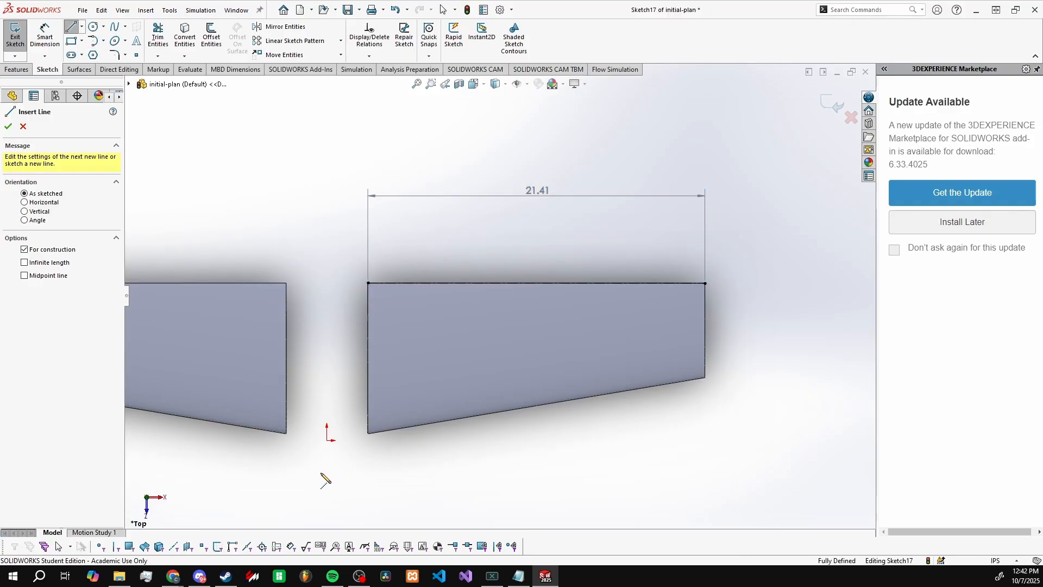
{"action": "left_click", "coordinate": [320, 472]}
{"action": "left_click", "coordinate": [680, 472]}
{"action": "key", "text": "Escape"}
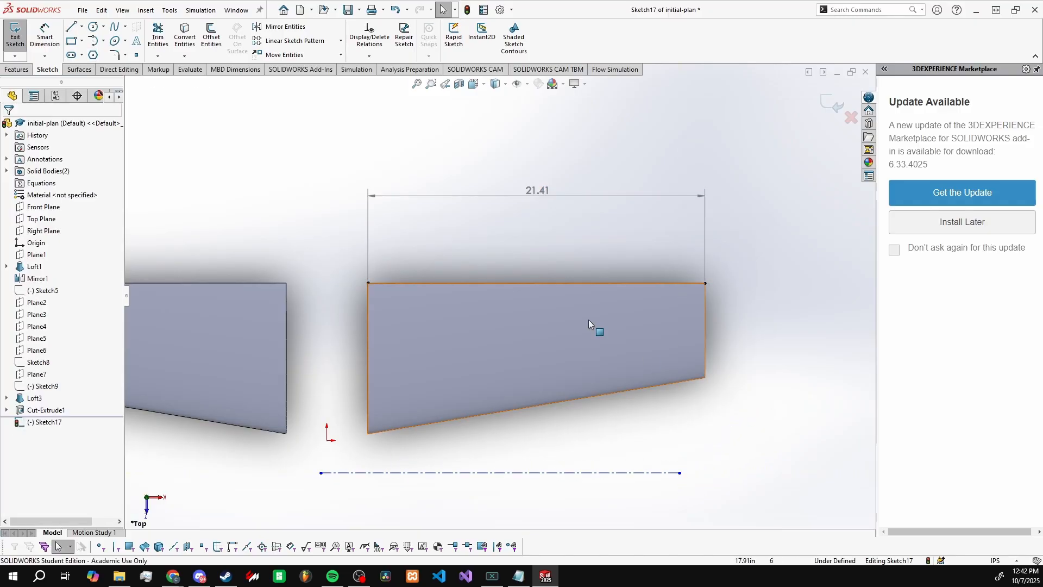
Step: Dimension the lower horizontal centerline with the straight-edge dimension's value, copy the exact 21.40907915 in, and cancel the value edit
{"action": "left_click", "coordinate": [45, 34]}
{"action": "left_click", "coordinate": [491, 472]}
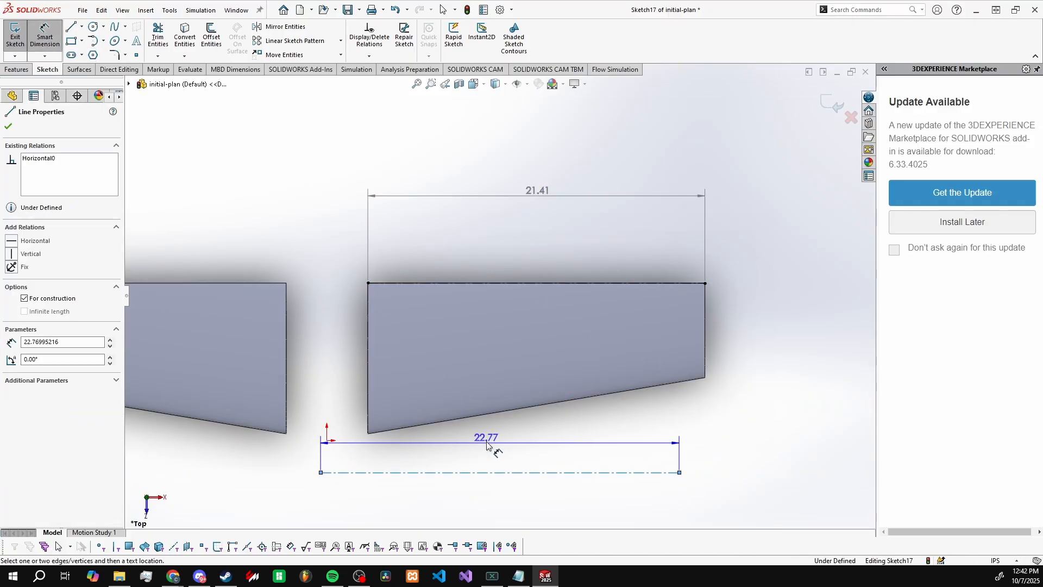
{"action": "left_click", "coordinate": [486, 441]}
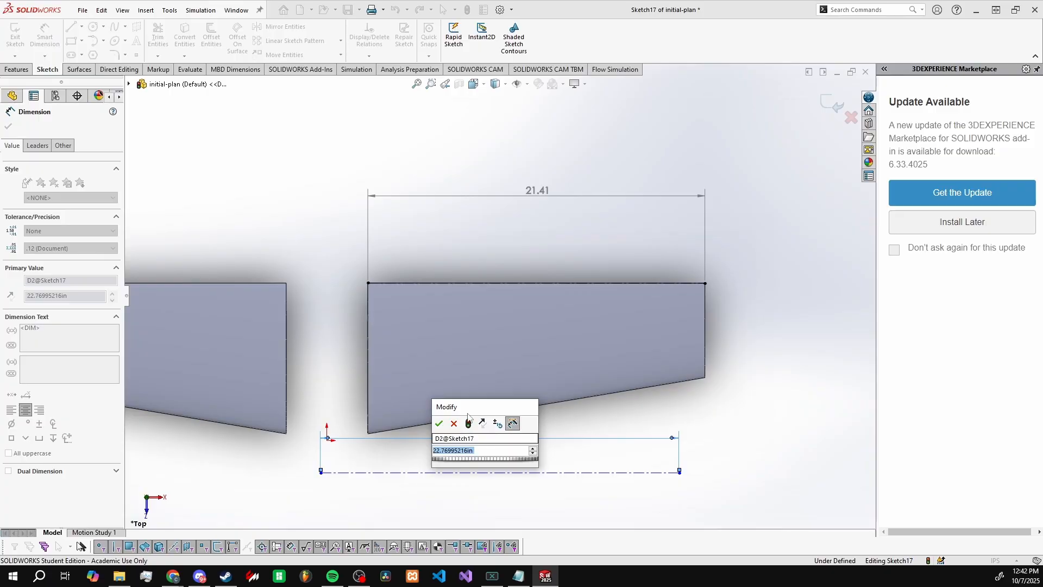
{"action": "mouse_move", "coordinate": [467, 418]}
{"action": "left_mouse_down"}
{"action": "mouse_move", "coordinate": [741, 344]}
{"action": "mouse_move", "coordinate": [755, 321]}
{"action": "left_mouse_up"}
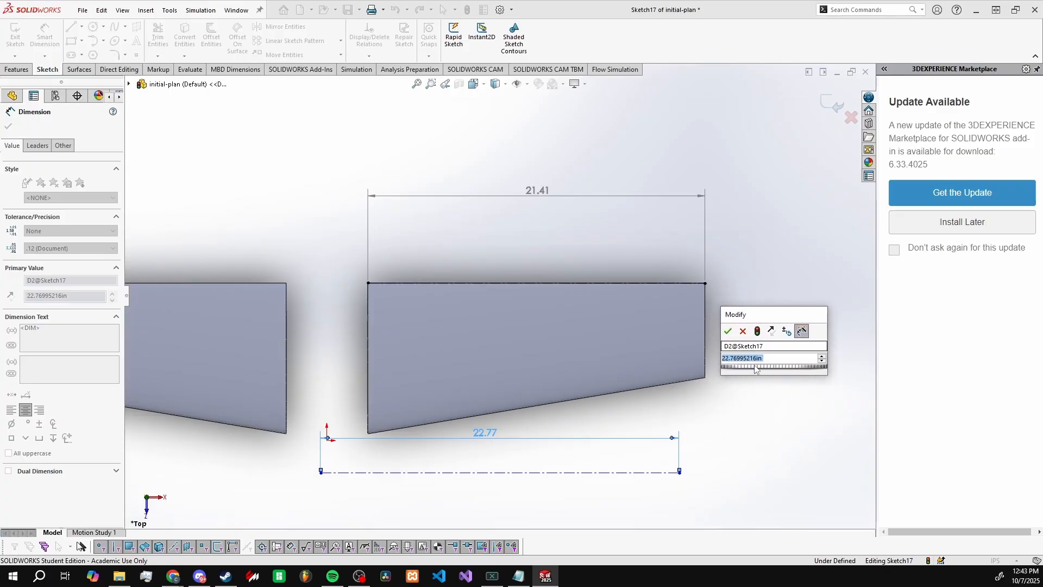
{"action": "left_click", "coordinate": [535, 193]}
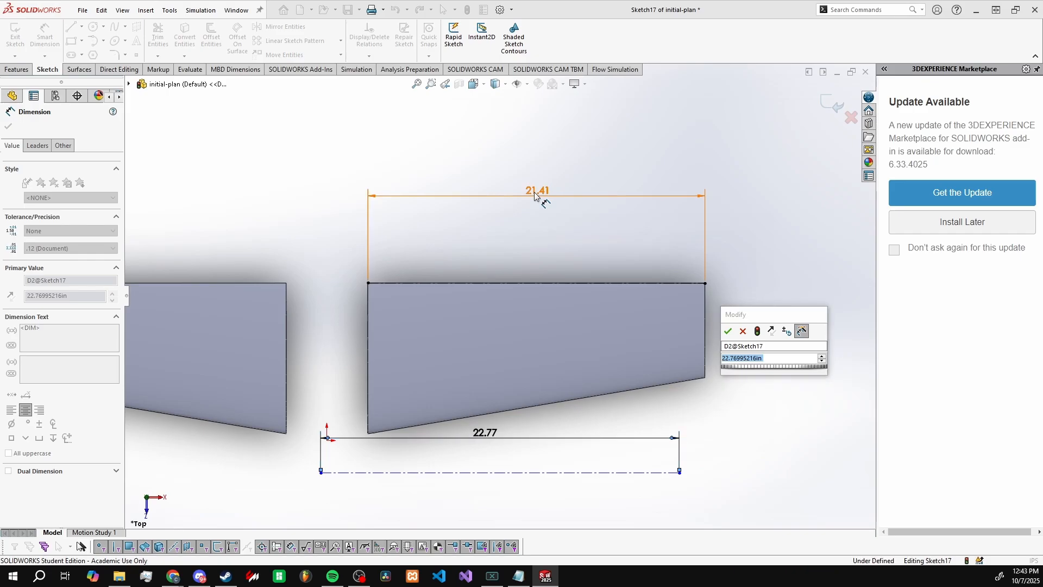
{"action": "double_click", "coordinate": [773, 358]}
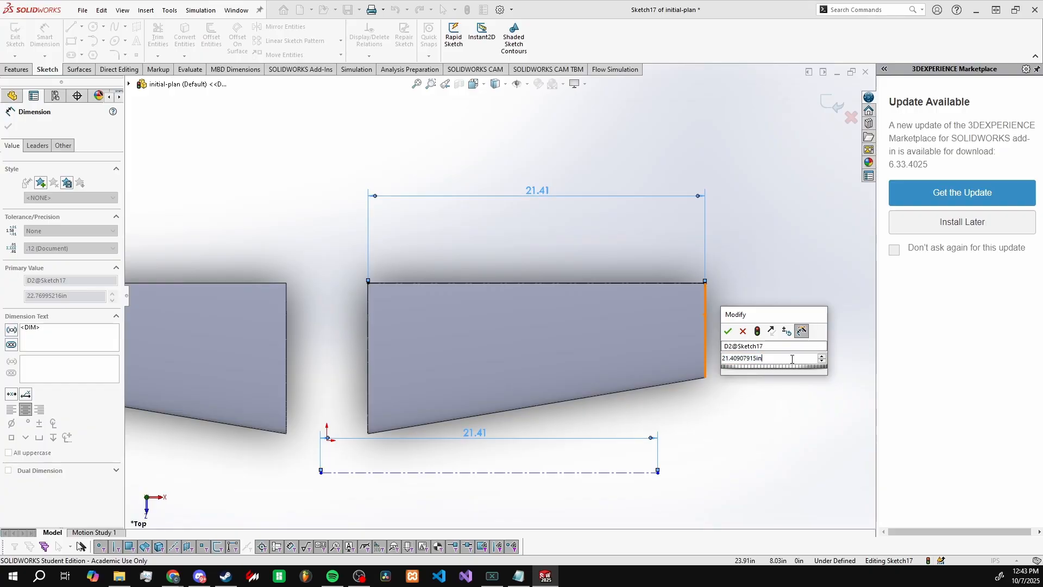
{"action": "left_click", "coordinate": [743, 332]}
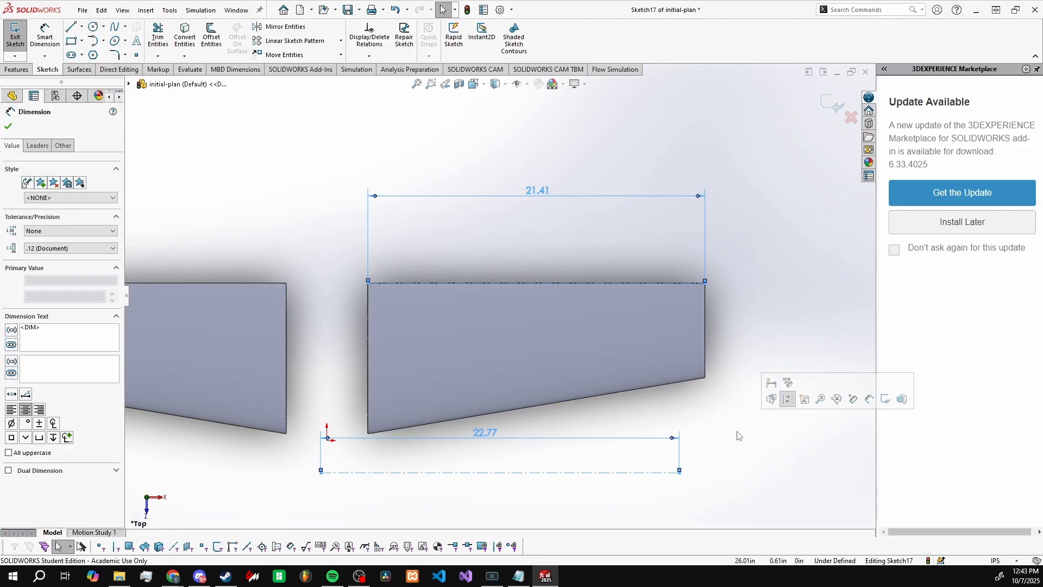
Step: Delete both centerlines and their length dimensions from the sketch
{"action": "key", "text": "Escape"}
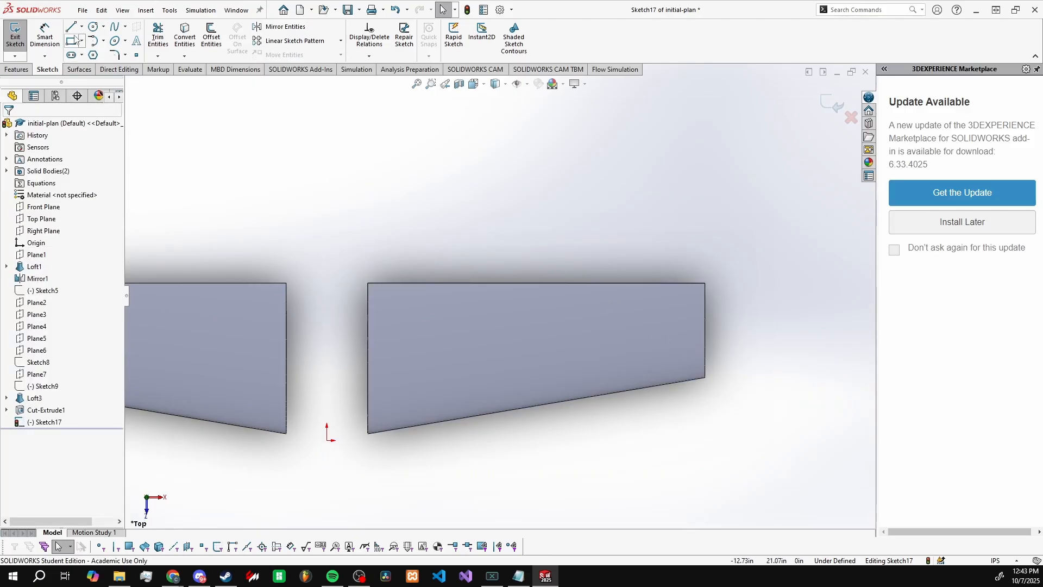
{"action": "scroll", "coordinate": [596, 333], "scroll_direction": "up", "scroll_amount": 2}
{"action": "scroll", "coordinate": [630, 370], "scroll_direction": "down", "scroll_amount": 1}
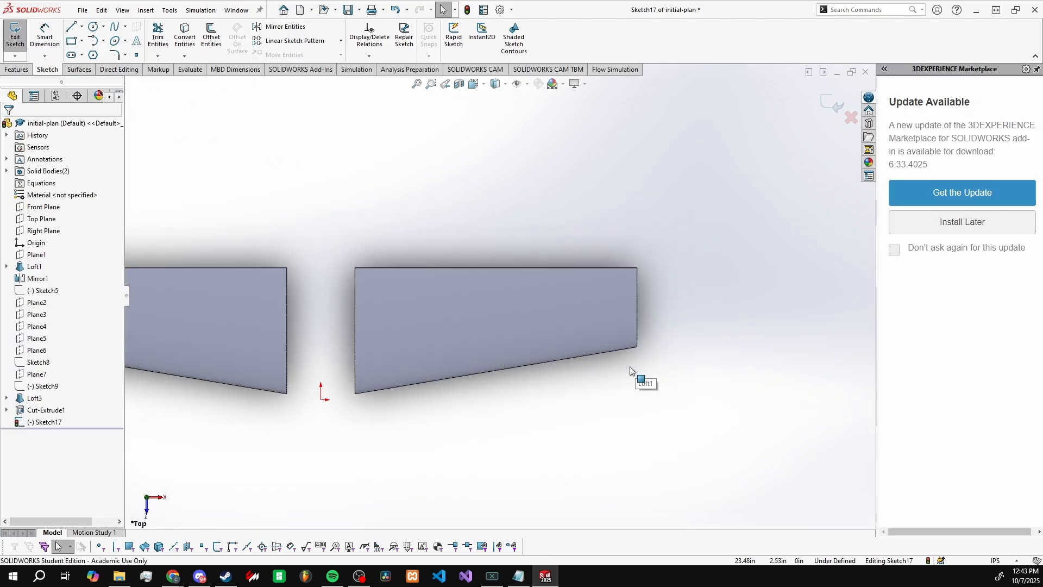
Step: Sketch a corner rectangle about 19.7 in long across the +X wing's root end and set its width to 3/16 in
{"action": "left_click", "coordinate": [71, 42]}
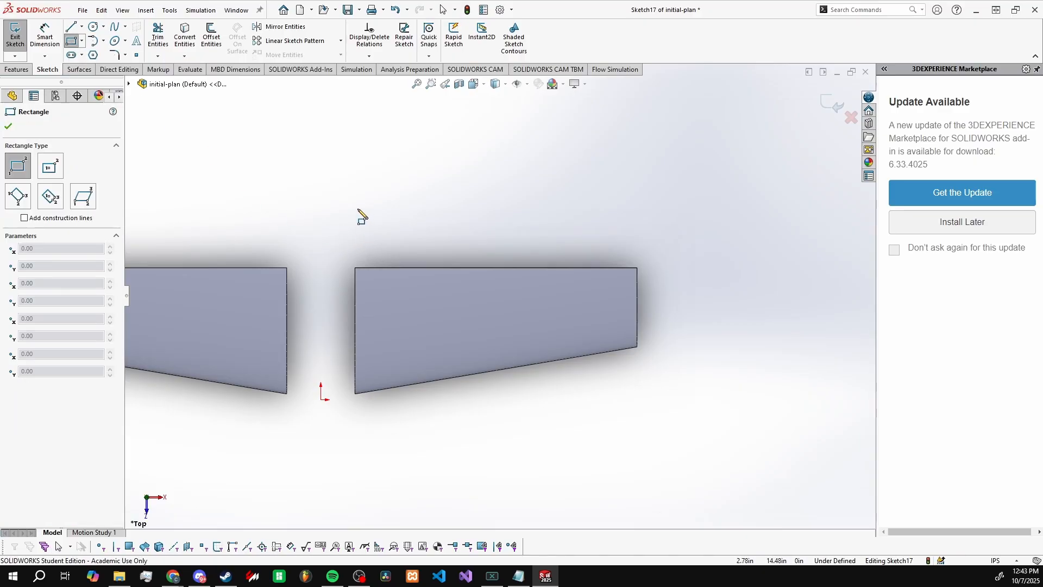
{"action": "left_click_drag", "start_coordinate": [358, 209], "coordinate": [377, 467]}
{"action": "key", "text": "d"}
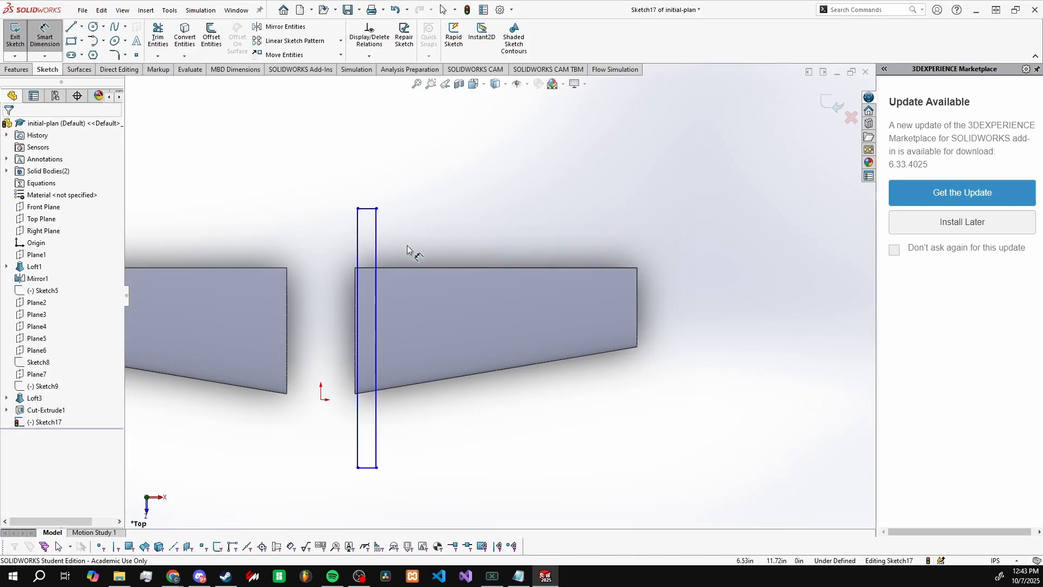
{"action": "scroll", "coordinate": [388, 230], "scroll_direction": "down", "scroll_amount": 2}
{"action": "left_click", "coordinate": [360, 199]}
{"action": "left_click", "coordinate": [361, 159]}
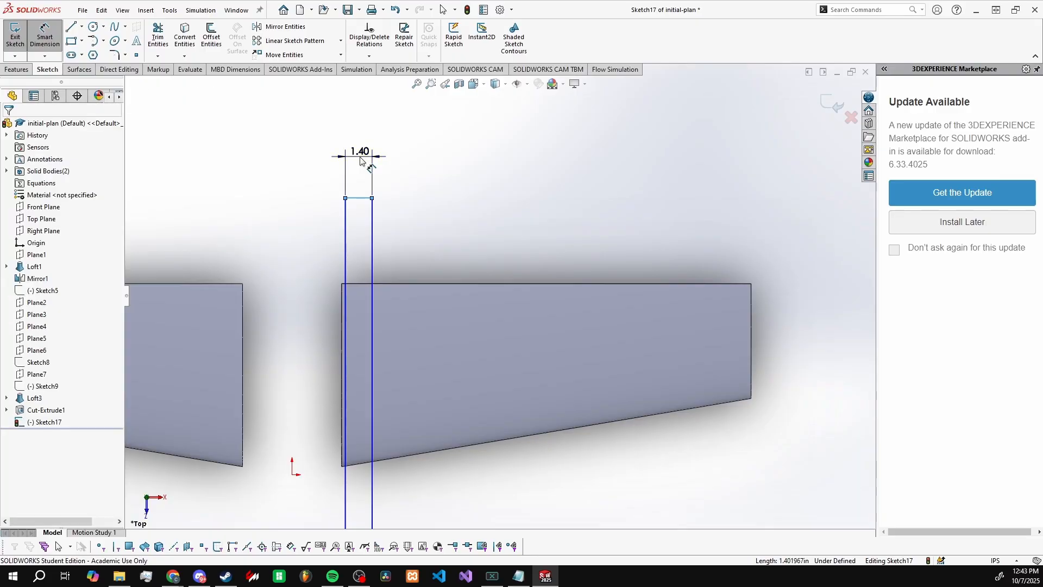
{"action": "type", "text": "3"}
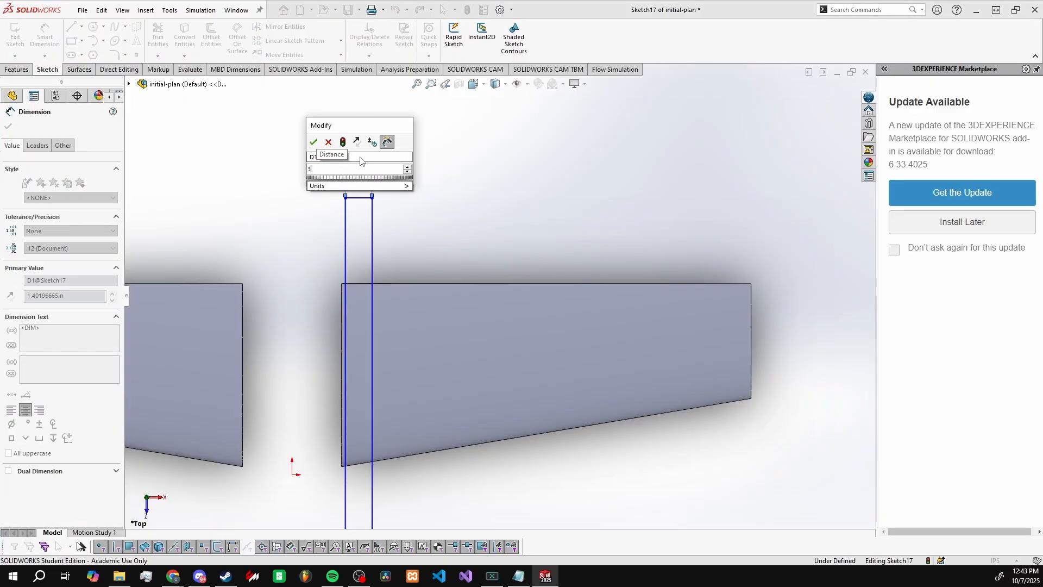
{"action": "type", "text": "/16"}
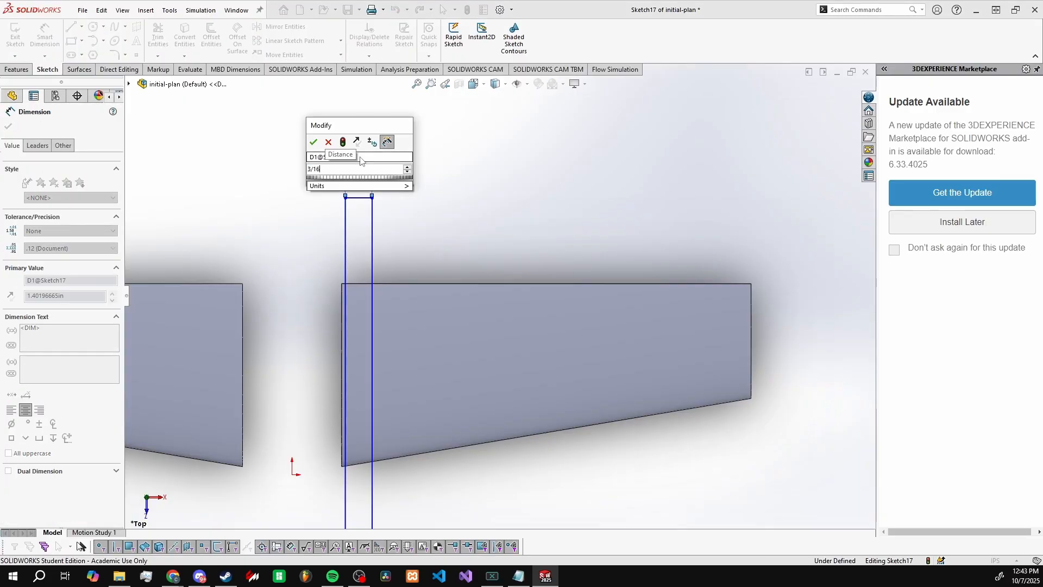
{"action": "key", "text": "Return"}
{"action": "scroll", "coordinate": [358, 321], "scroll_direction": "down", "scroll_amount": 1}
{"action": "key", "text": "Escape"}
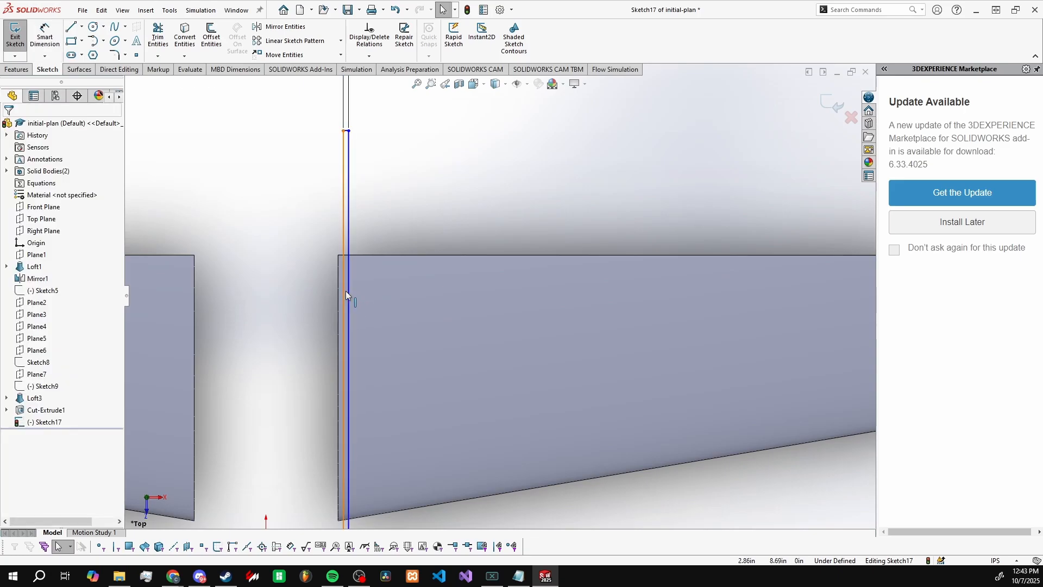
Step: Make the rectangle's long side nearest the fuselage gap collinear with the +X wing's root edge
{"action": "left_click", "coordinate": [344, 290]}
{"action": "left_click", "coordinate": [338, 295], "text": "ctrl"}
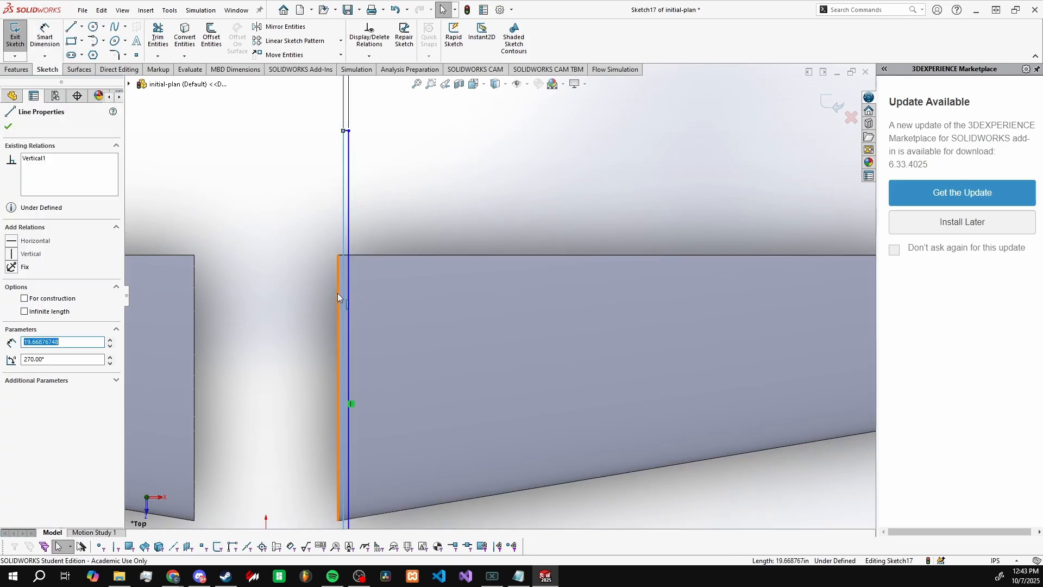
{"action": "scroll", "coordinate": [380, 307], "scroll_direction": "up", "scroll_amount": 2}
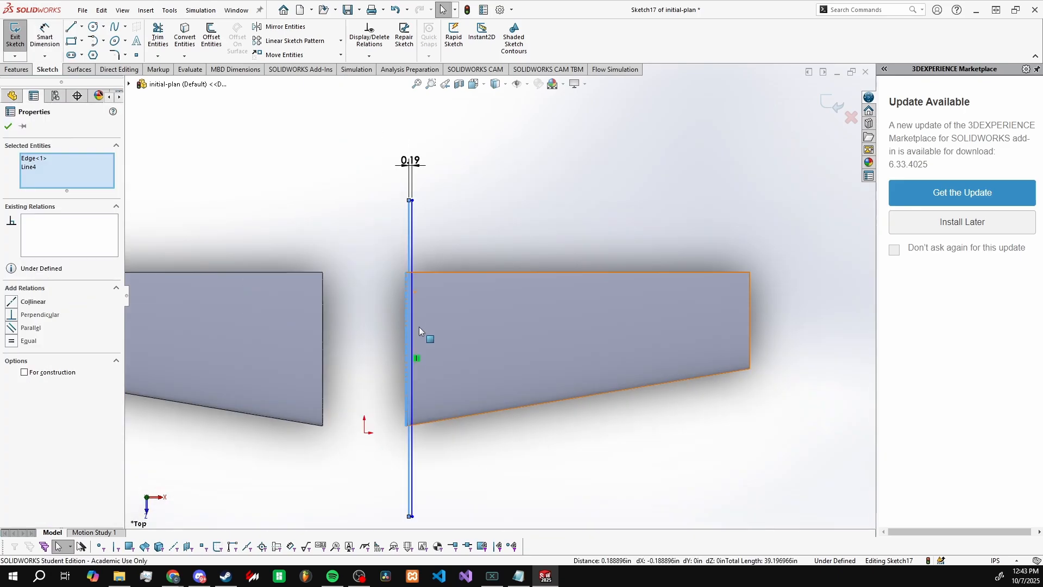
{"action": "scroll", "coordinate": [413, 359], "scroll_direction": "down", "scroll_amount": 3}
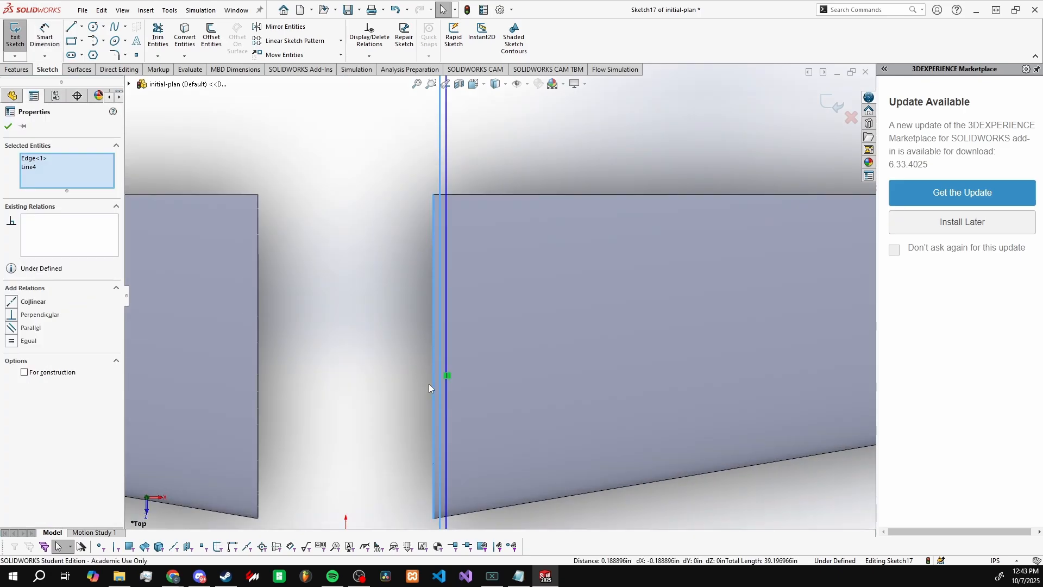
{"action": "left_click", "coordinate": [12, 302]}
{"action": "left_click", "coordinate": [315, 283]}
{"action": "key", "text": "f"}
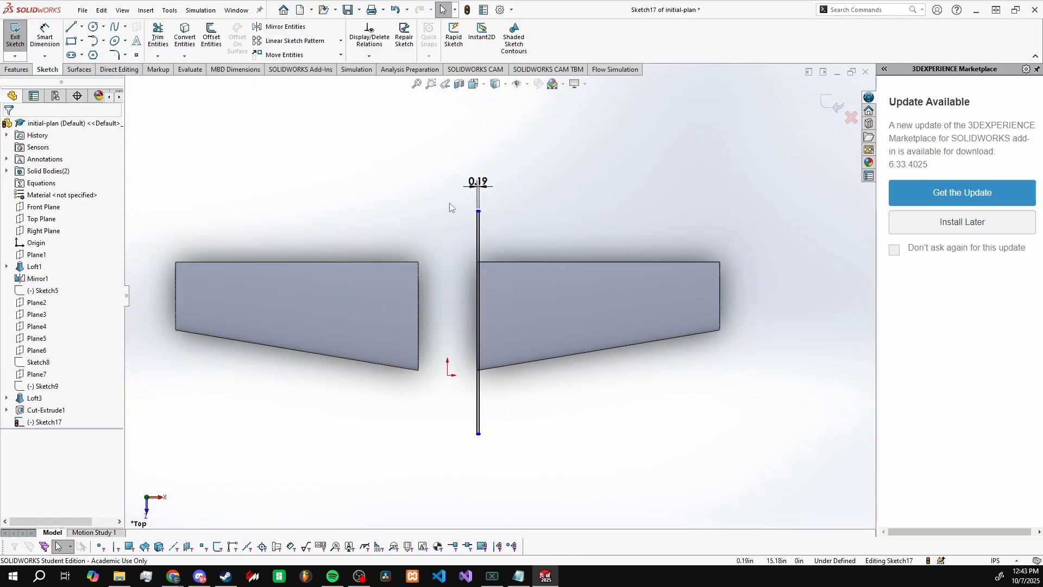
{"action": "left_click_drag", "start_coordinate": [439, 200], "coordinate": [622, 476]}
{"action": "key", "text": "Escape"}
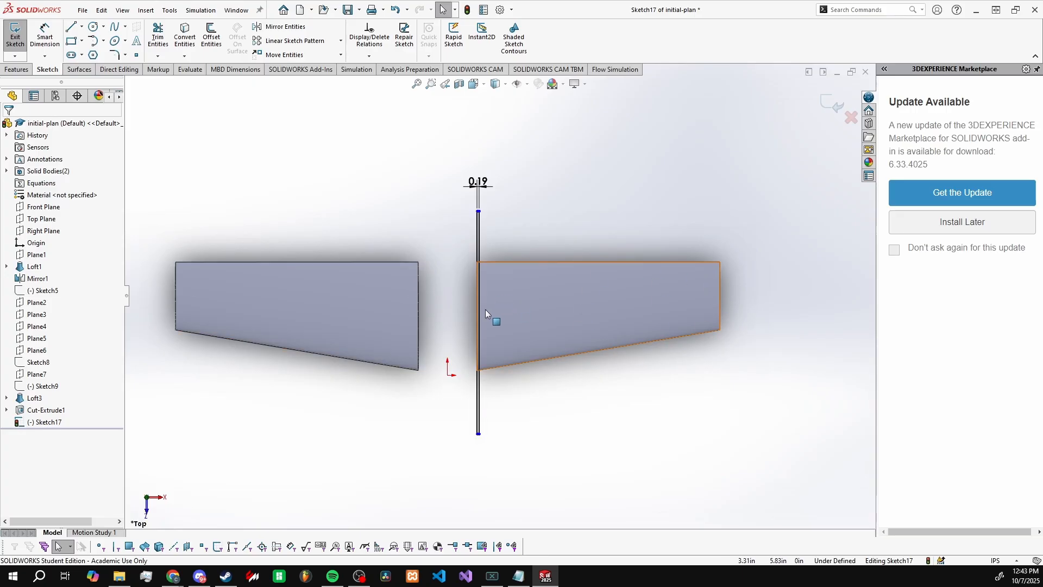
{"action": "scroll", "coordinate": [485, 309], "scroll_direction": "up", "scroll_amount": 2}
{"action": "scroll", "coordinate": [605, 320], "scroll_direction": "down", "scroll_amount": 4}
{"action": "scroll", "coordinate": [657, 315], "scroll_direction": "down", "scroll_amount": 2}
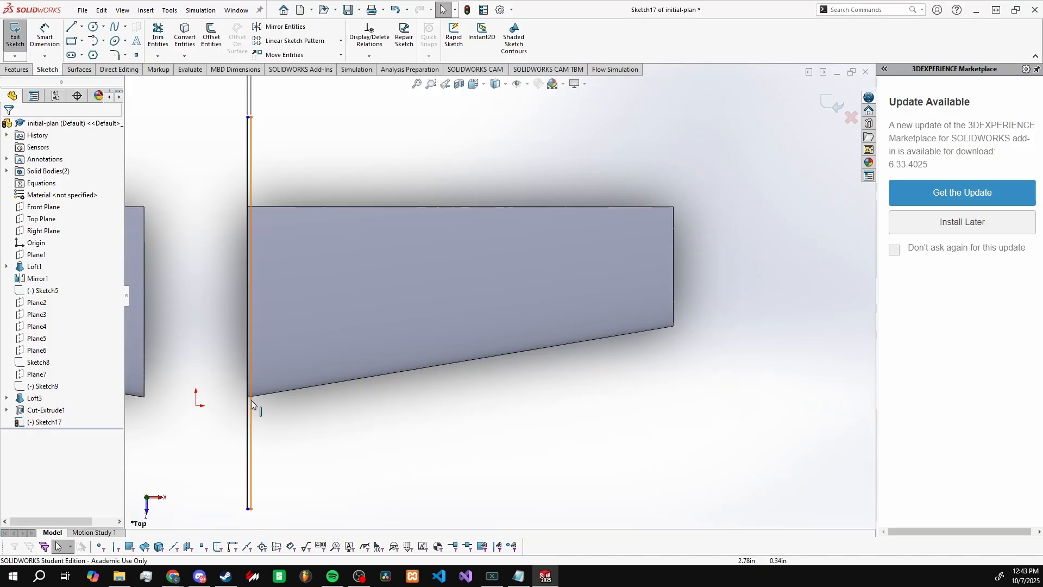
{"action": "key", "text": "z"}
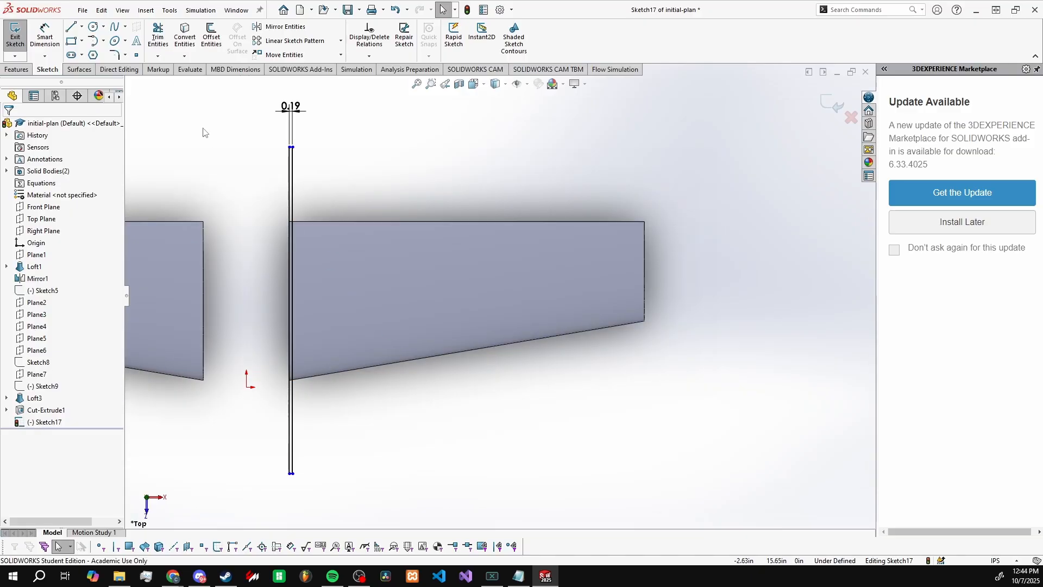
Step: Start a linear sketch pattern along the X-axis with all four sides of the rectangle as the entities to pattern
{"action": "left_click", "coordinate": [293, 41]}
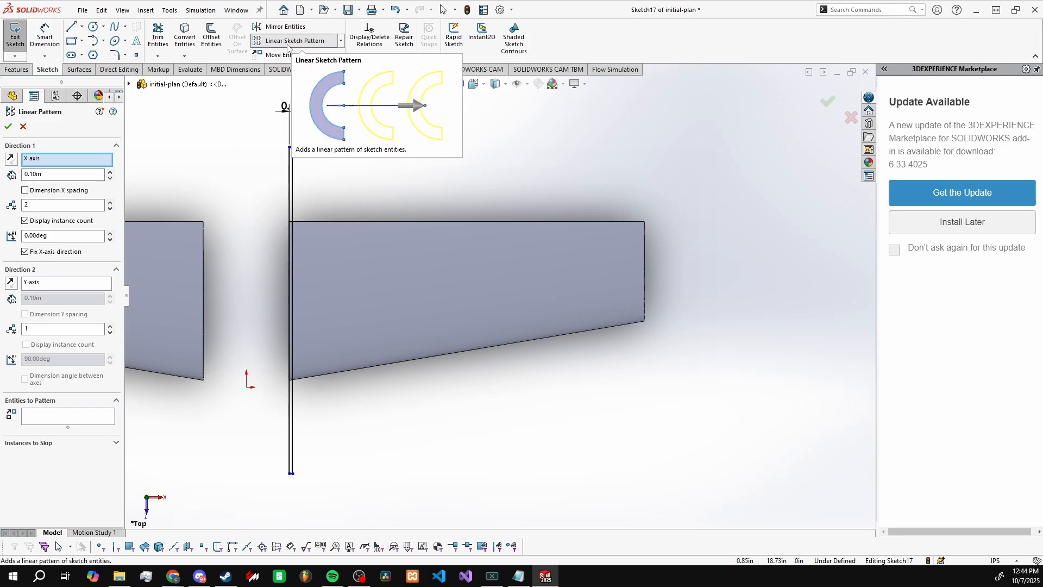
{"action": "scroll", "coordinate": [383, 466], "scroll_direction": "up", "scroll_amount": 1}
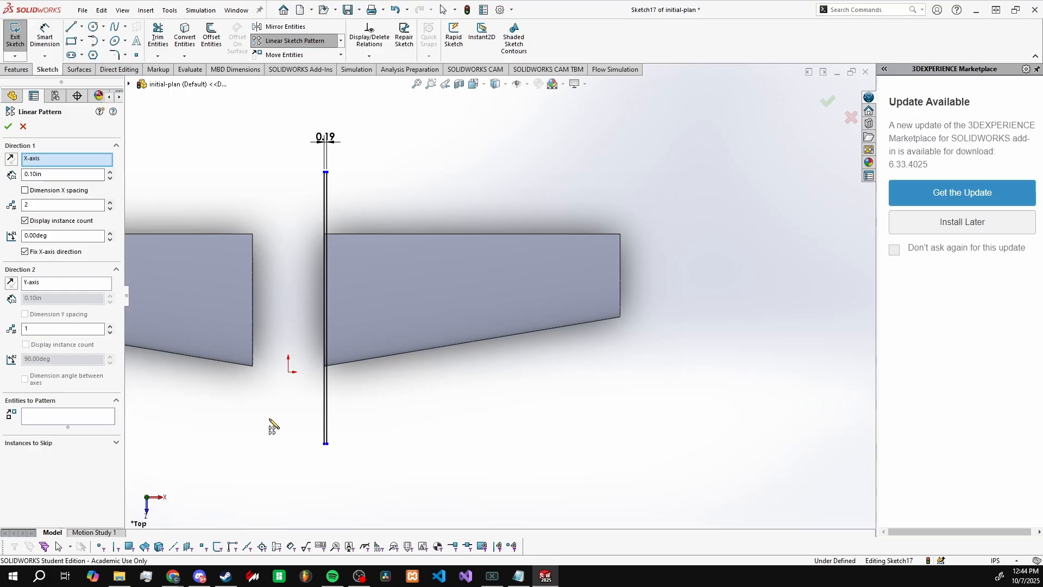
{"action": "scroll", "coordinate": [374, 358], "scroll_direction": "up", "scroll_amount": 2}
{"action": "scroll", "coordinate": [382, 329], "scroll_direction": "down", "scroll_amount": 2}
{"action": "scroll", "coordinate": [391, 326], "scroll_direction": "up", "scroll_amount": 1}
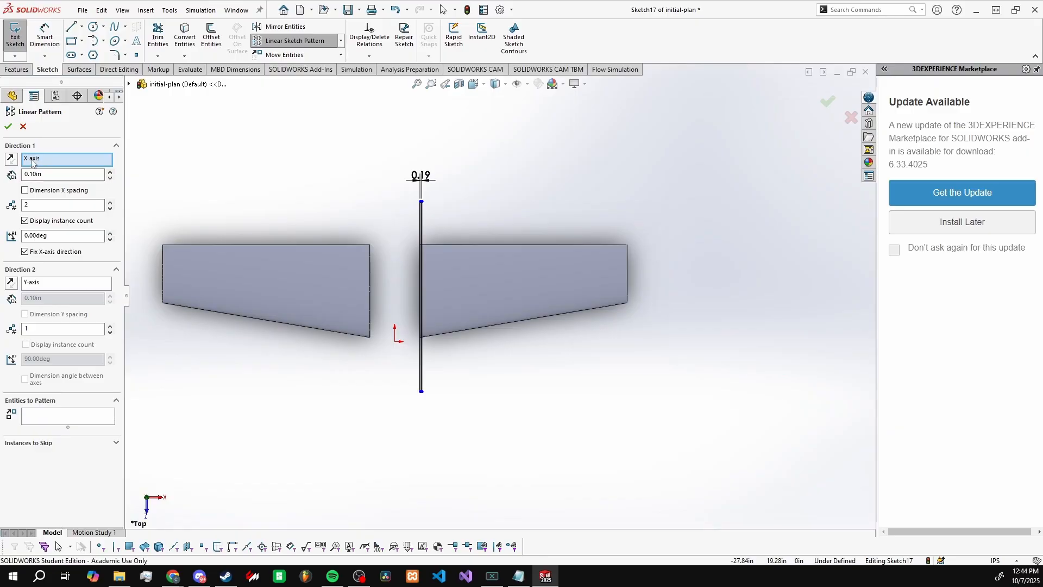
{"action": "scroll", "coordinate": [436, 262], "scroll_direction": "down", "scroll_amount": 2}
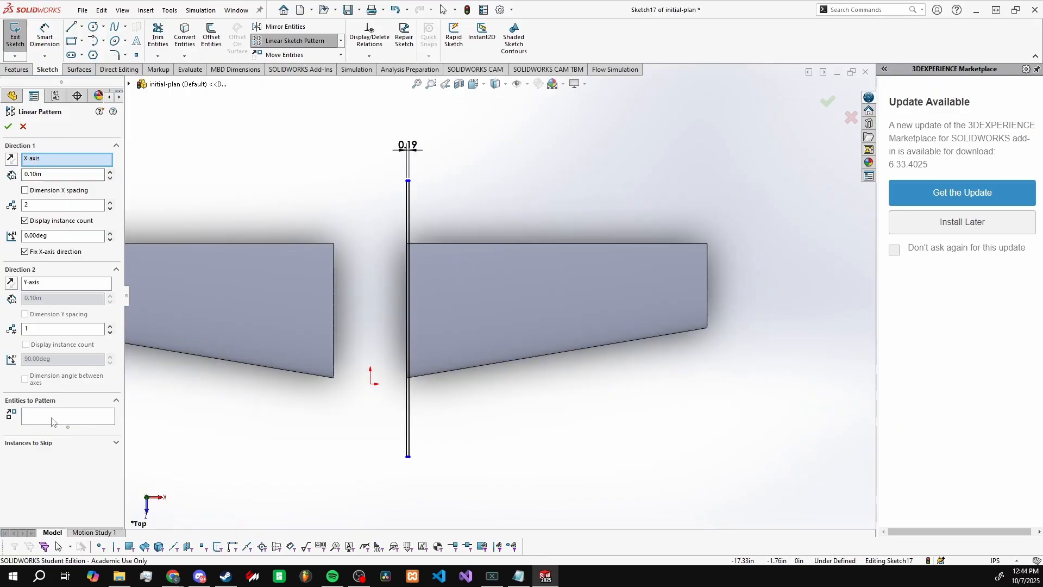
{"action": "left_click", "coordinate": [75, 417]}
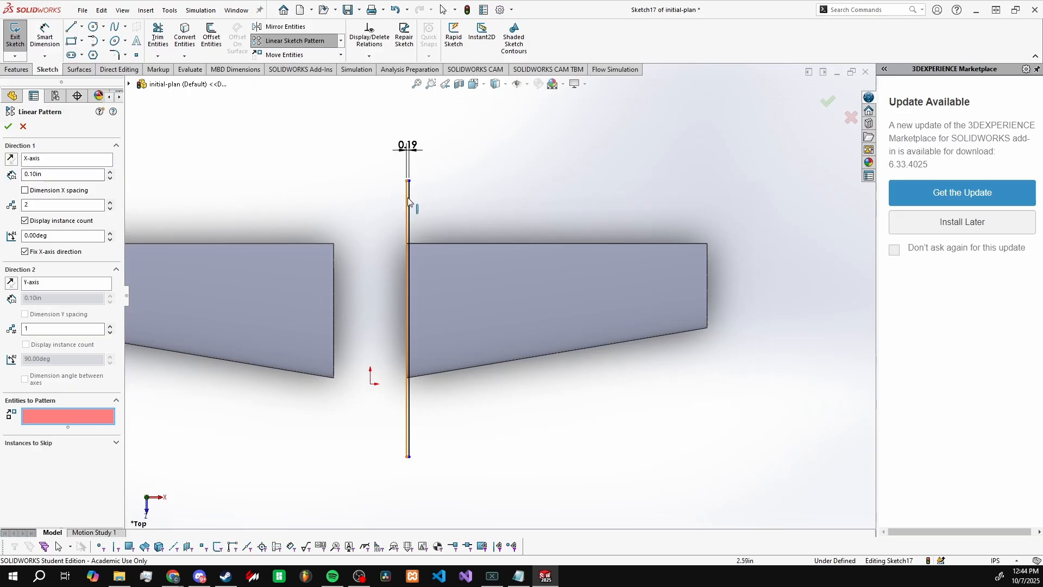
{"action": "left_click", "coordinate": [56, 416]}
{"action": "scroll", "coordinate": [424, 212], "scroll_direction": "down", "scroll_amount": 5}
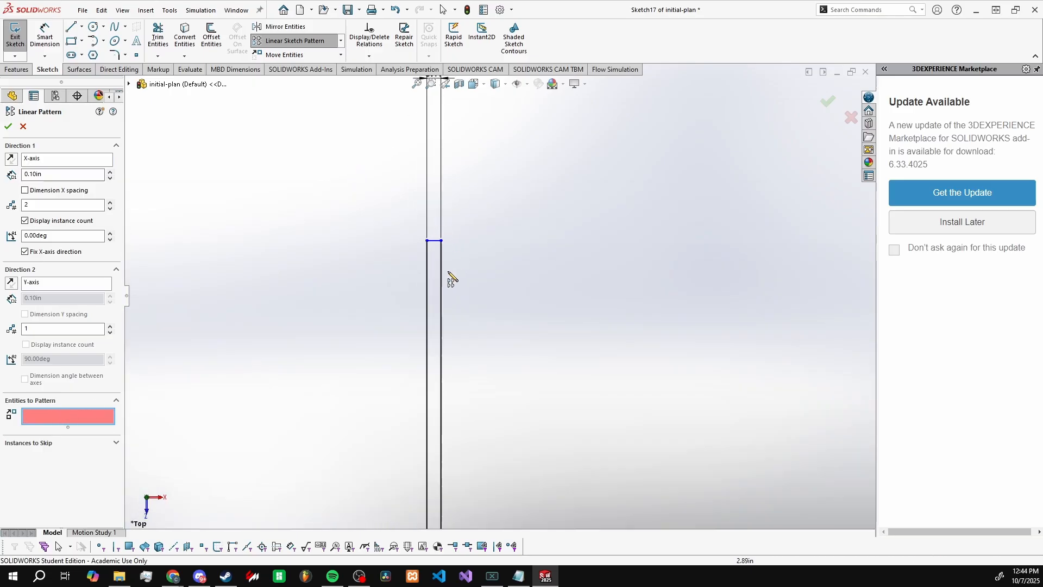
{"action": "left_click", "coordinate": [443, 277]}
{"action": "left_click", "coordinate": [436, 243]}
{"action": "left_click", "coordinate": [435, 242]}
{"action": "scroll", "coordinate": [467, 304], "scroll_direction": "up", "scroll_amount": 5}
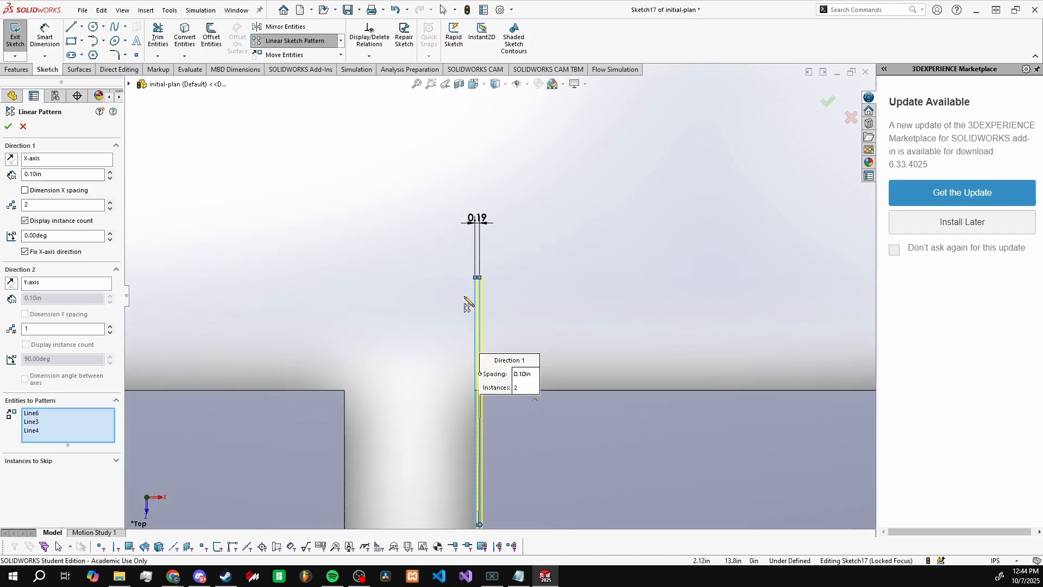
{"action": "scroll", "coordinate": [465, 398], "scroll_direction": "down", "scroll_amount": 5}
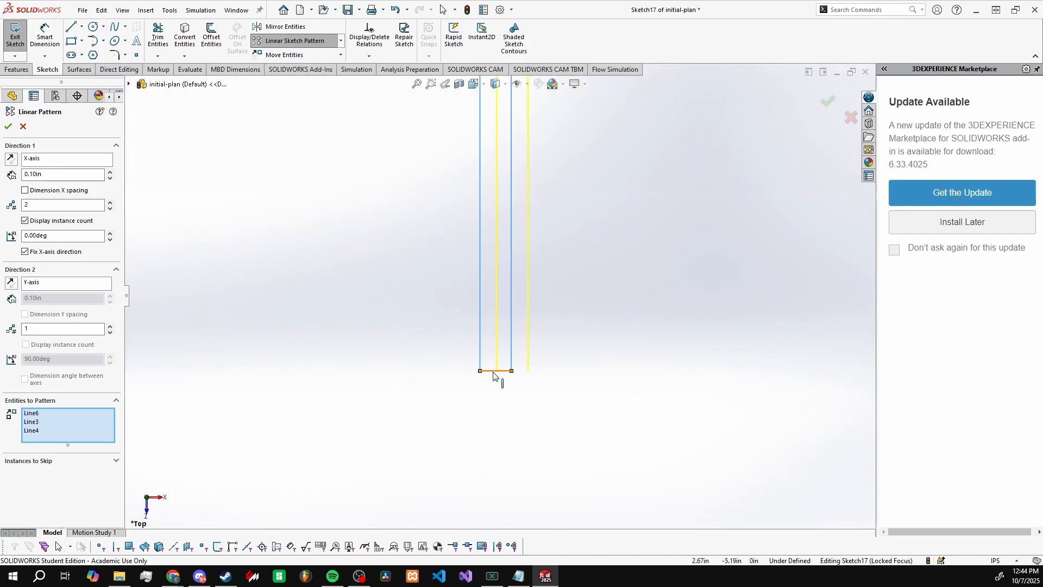
{"action": "left_click", "coordinate": [494, 376]}
Step: Set the pattern's X-axis spacing to the copied 21.40907915 in and check the preview against the wing's tip and root edges
{"action": "scroll", "coordinate": [457, 422], "scroll_direction": "up", "scroll_amount": 5}
{"action": "scroll", "coordinate": [457, 421], "scroll_direction": "up", "scroll_amount": 2}
{"action": "scroll", "coordinate": [628, 200], "scroll_direction": "down", "scroll_amount": 4}
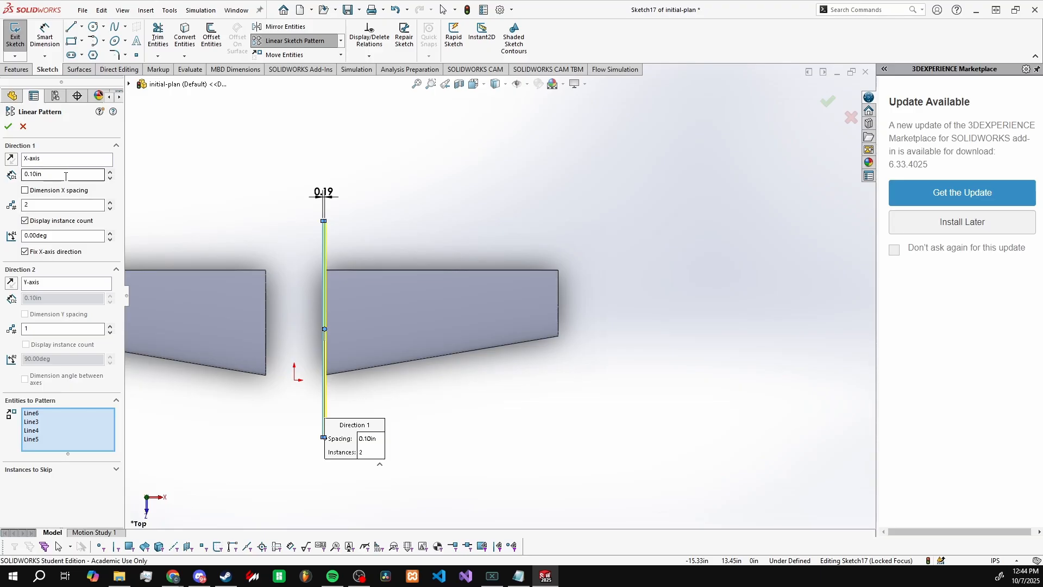
{"action": "left_click_drag", "start_coordinate": [65, 177], "coordinate": [27, 176]}
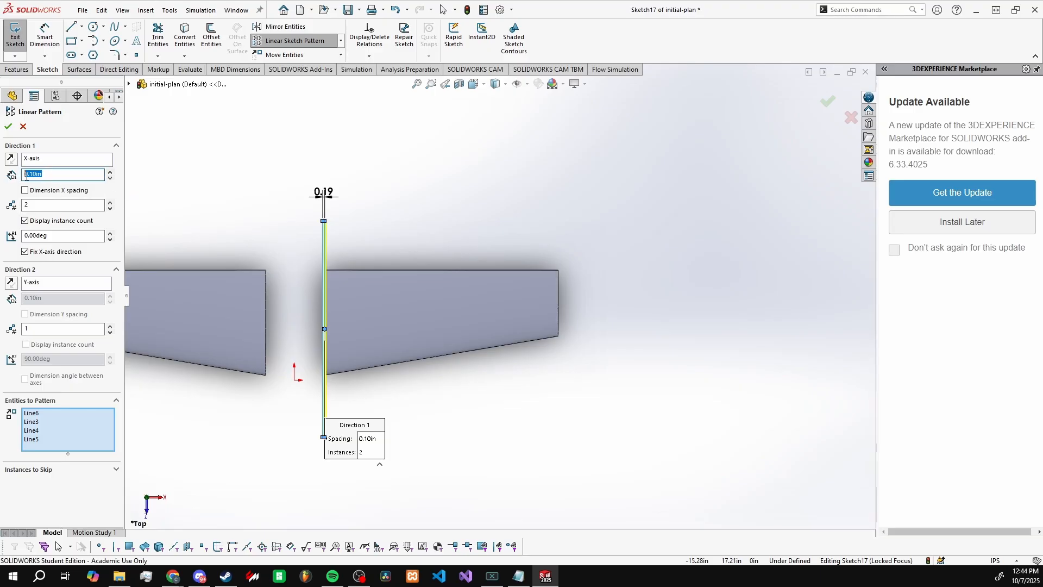
{"action": "type", "text": "21.40907915in"}
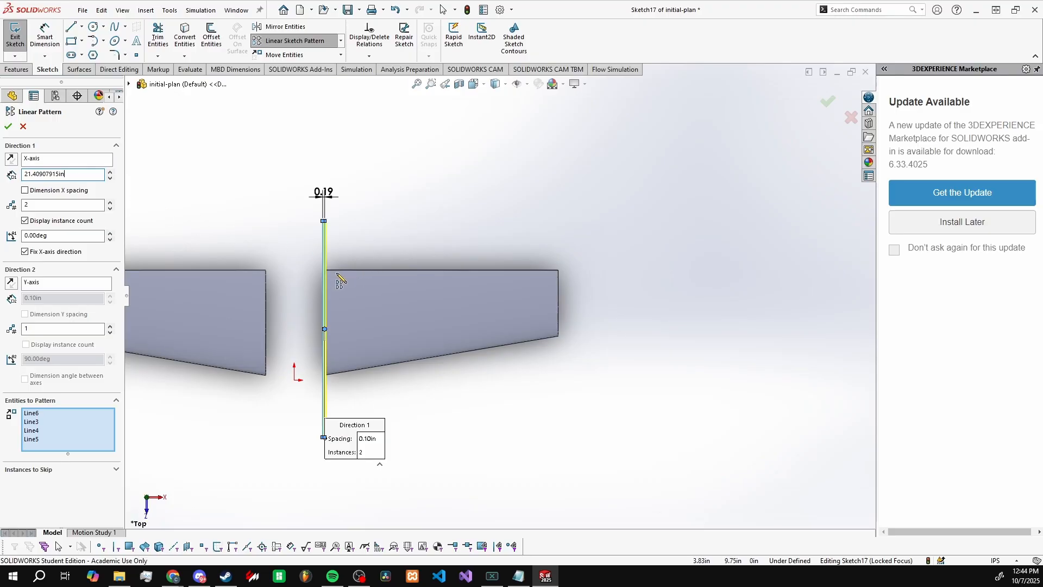
{"action": "scroll", "coordinate": [543, 277], "scroll_direction": "down", "scroll_amount": 5}
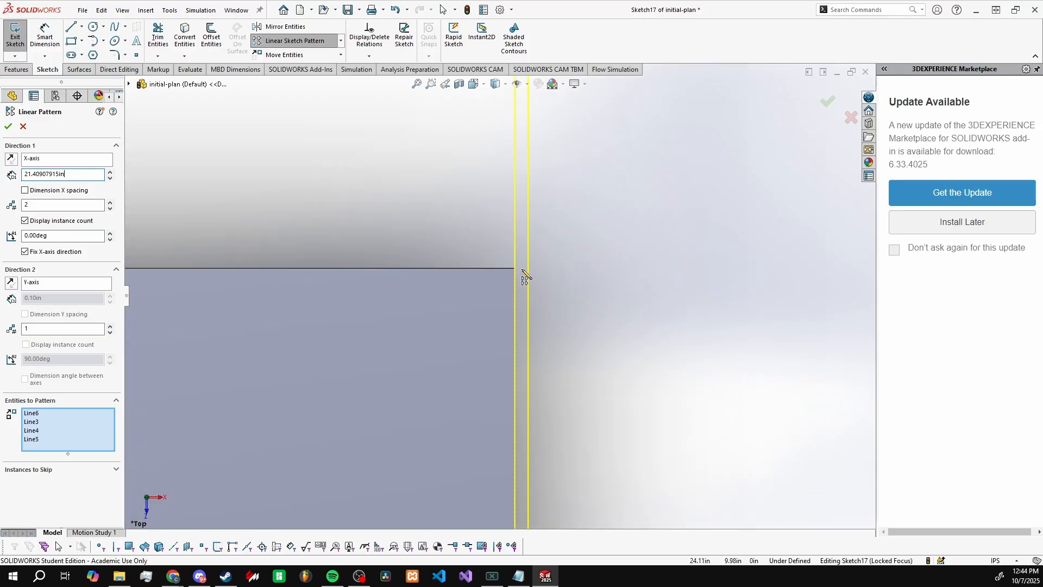
{"action": "scroll", "coordinate": [515, 268], "scroll_direction": "up", "scroll_amount": 4}
{"action": "scroll", "coordinate": [343, 298], "scroll_direction": "down", "scroll_amount": 4}
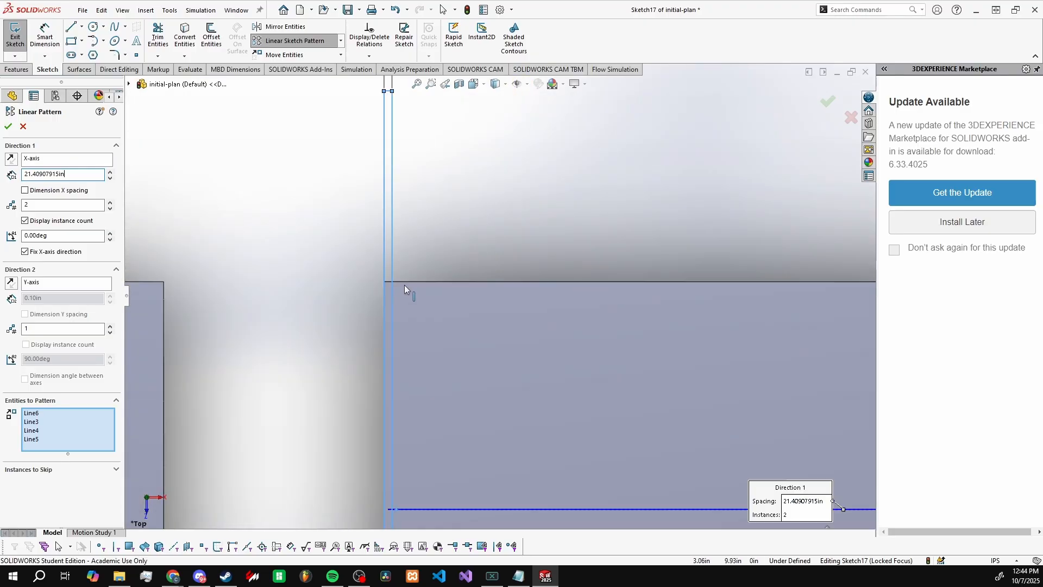
{"action": "scroll", "coordinate": [386, 282], "scroll_direction": "up", "scroll_amount": 4}
{"action": "scroll", "coordinate": [617, 288], "scroll_direction": "down", "scroll_amount": 4}
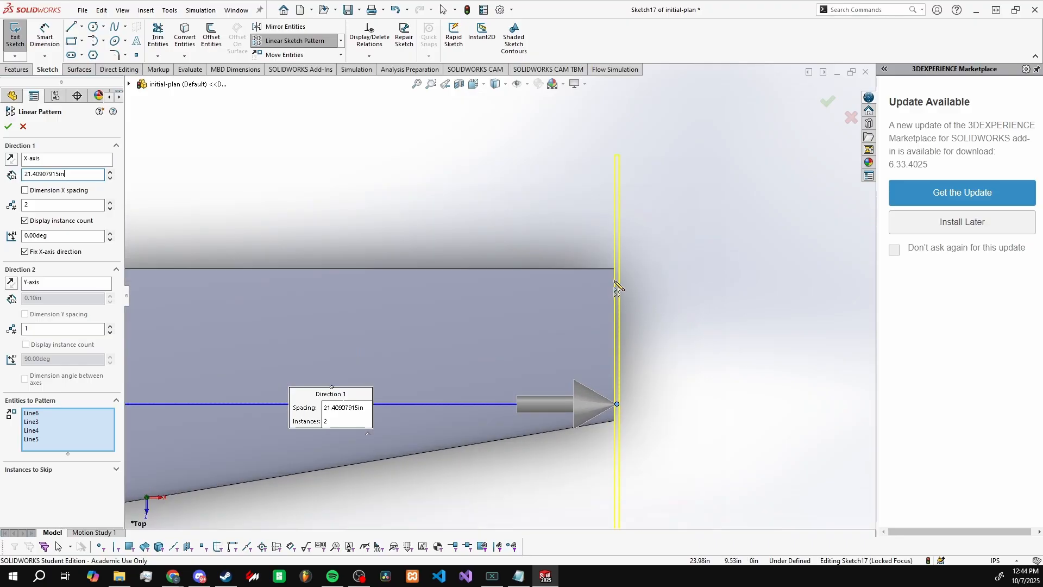
Step: Shorten the pattern's X-axis spacing by the rib width, entering 21.40907915in-3/16, and check the last instance against the wing tip
{"action": "scroll", "coordinate": [618, 288], "scroll_direction": "down", "scroll_amount": 3}
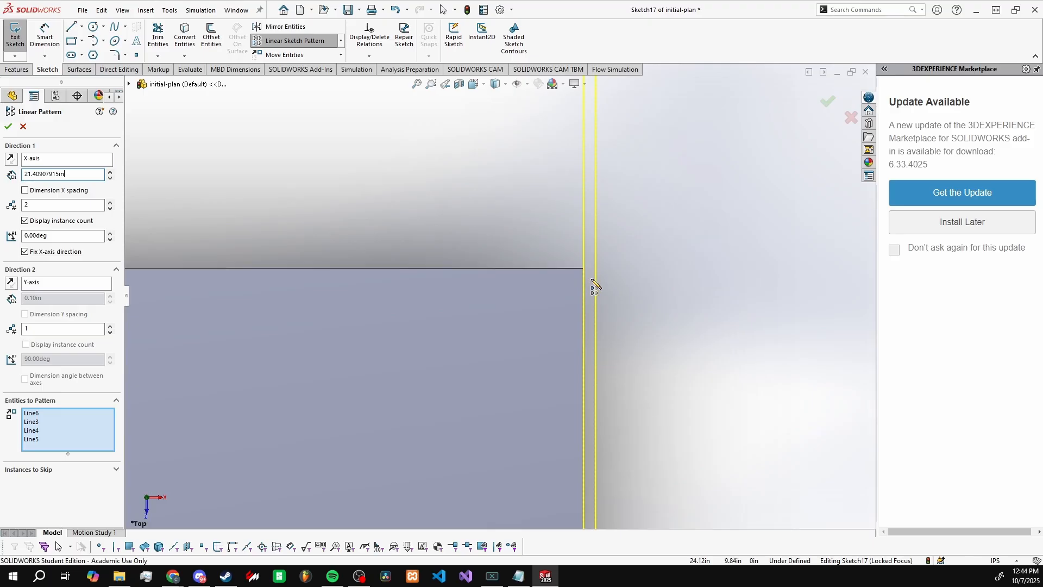
{"action": "scroll", "coordinate": [594, 287], "scroll_direction": "up", "scroll_amount": 2}
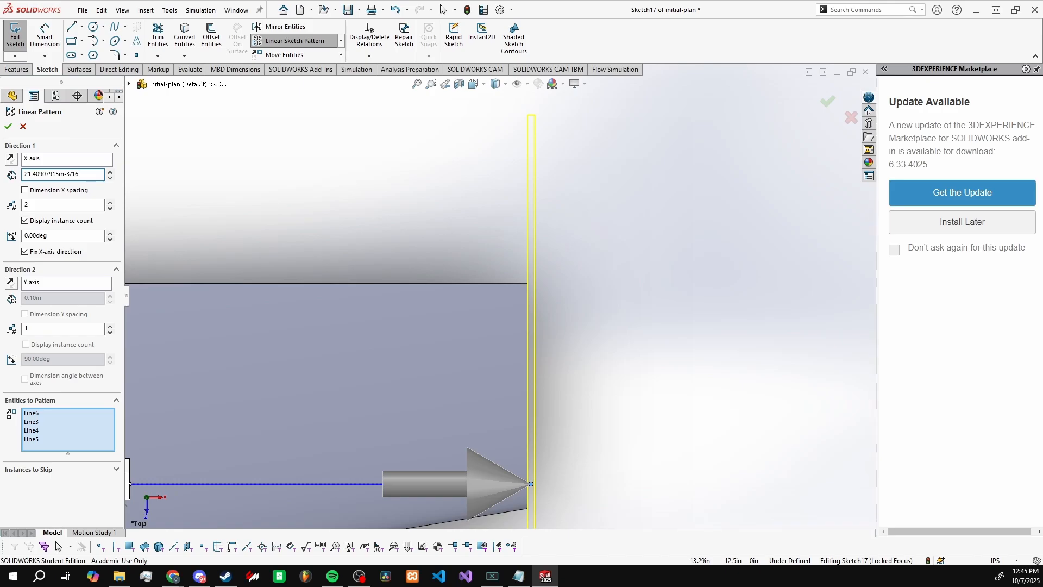
{"action": "key", "text": "Return"}
{"action": "scroll", "coordinate": [543, 353], "scroll_direction": "up", "scroll_amount": 3}
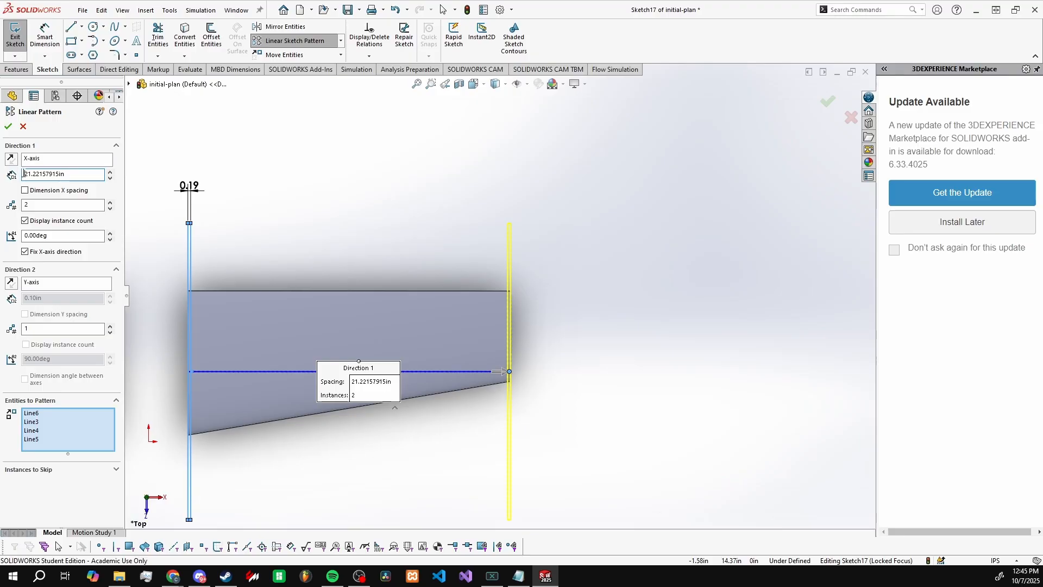
{"action": "left_click_drag", "start_coordinate": [27, 177], "coordinate": [79, 177]}
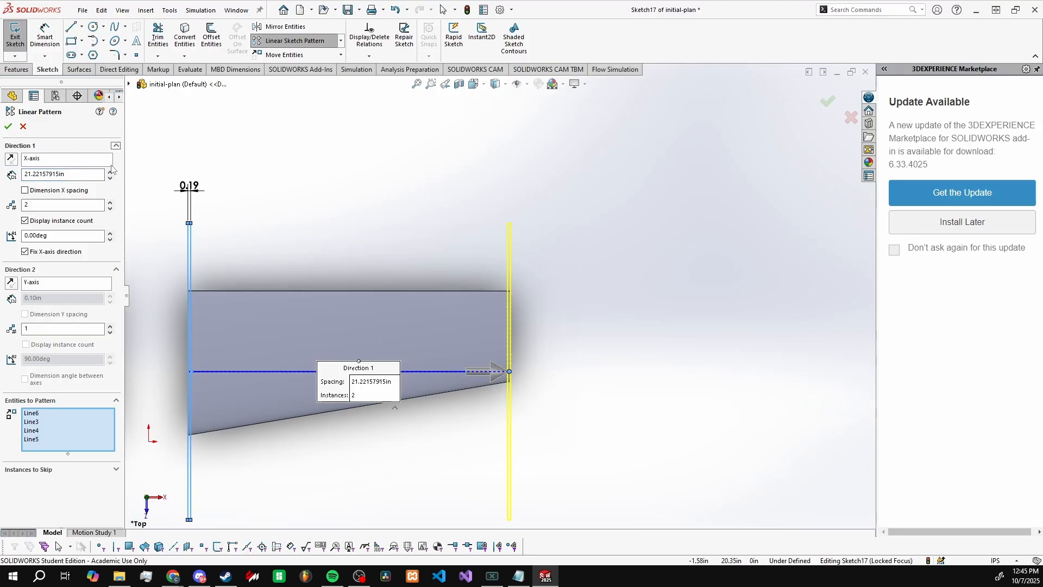
{"action": "scroll", "coordinate": [489, 331], "scroll_direction": "up", "scroll_amount": 3}
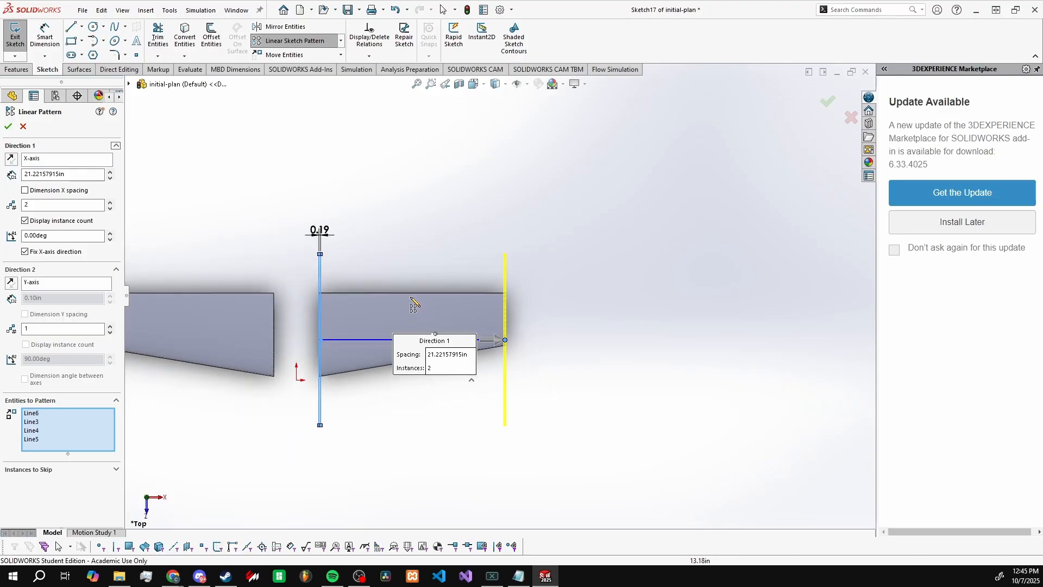
{"action": "scroll", "coordinate": [345, 296], "scroll_direction": "down", "scroll_amount": 2}
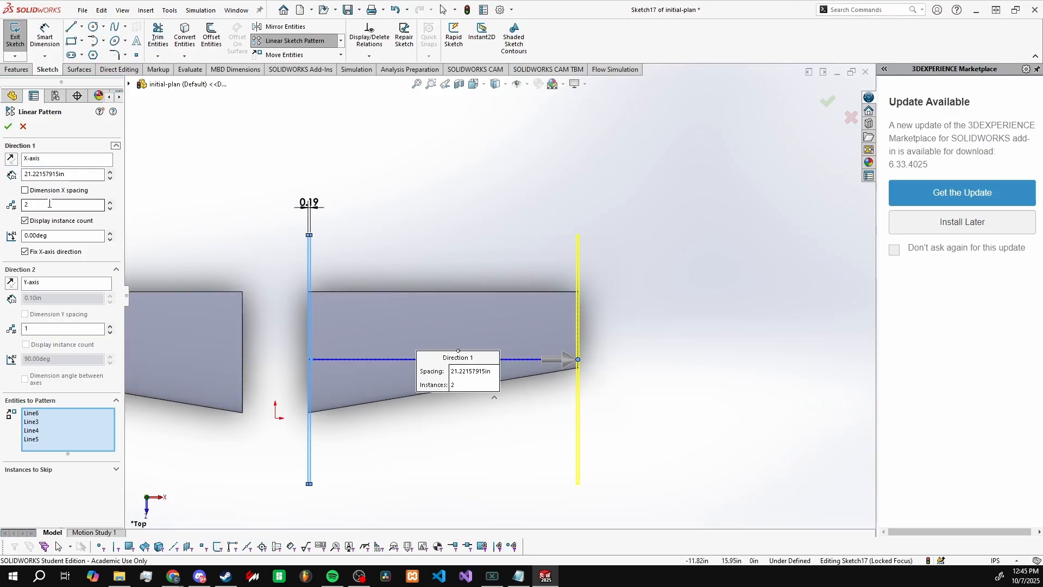
Step: Set the number of rib rectangle instances in the X-axis direction to 14
{"action": "left_click", "coordinate": [110, 202]}
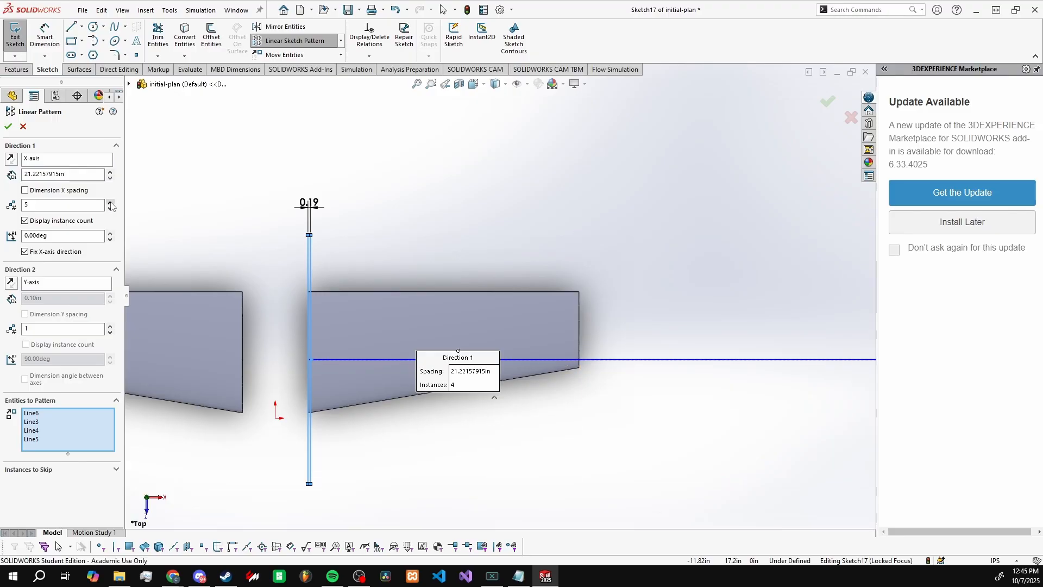
{"action": "left_click", "coordinate": [111, 203]}
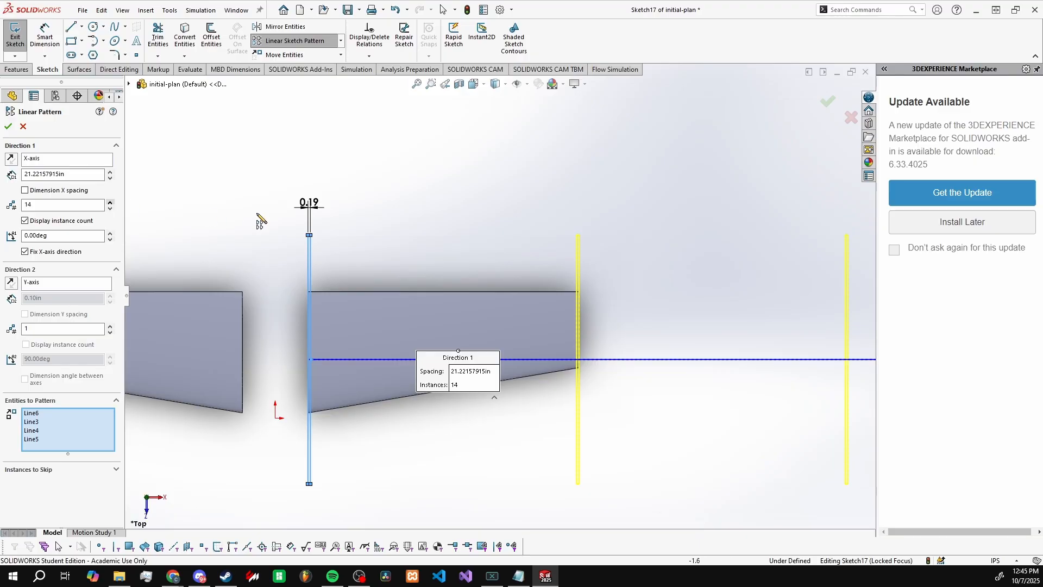
{"action": "scroll", "coordinate": [262, 221], "scroll_direction": "up", "scroll_amount": 5}
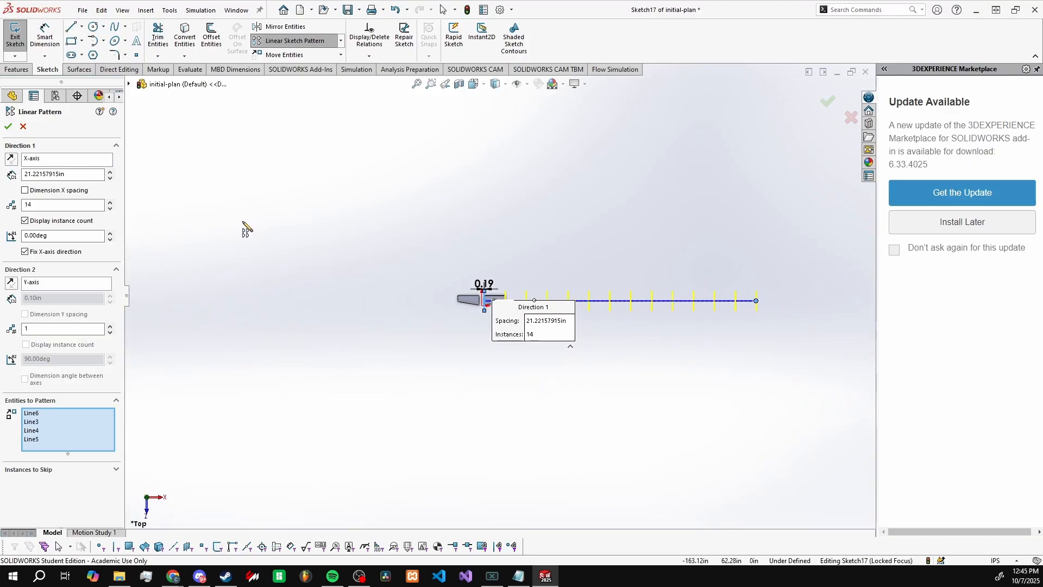
{"action": "scroll", "coordinate": [600, 351], "scroll_direction": "down", "scroll_amount": 2}
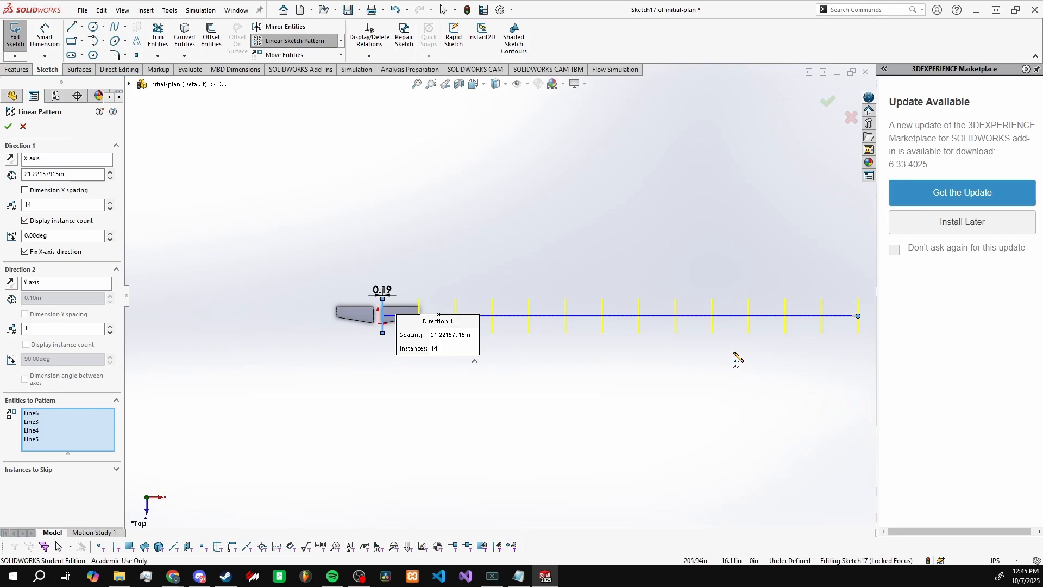
{"action": "scroll", "coordinate": [734, 352], "scroll_direction": "up", "scroll_amount": 1}
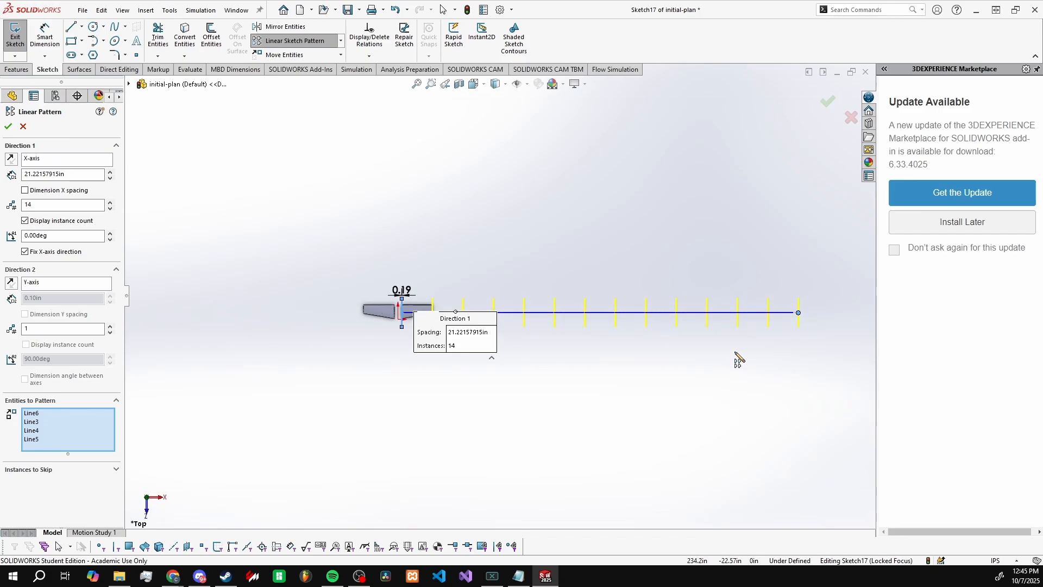
{"action": "scroll", "coordinate": [744, 333], "scroll_direction": "down", "scroll_amount": 1}
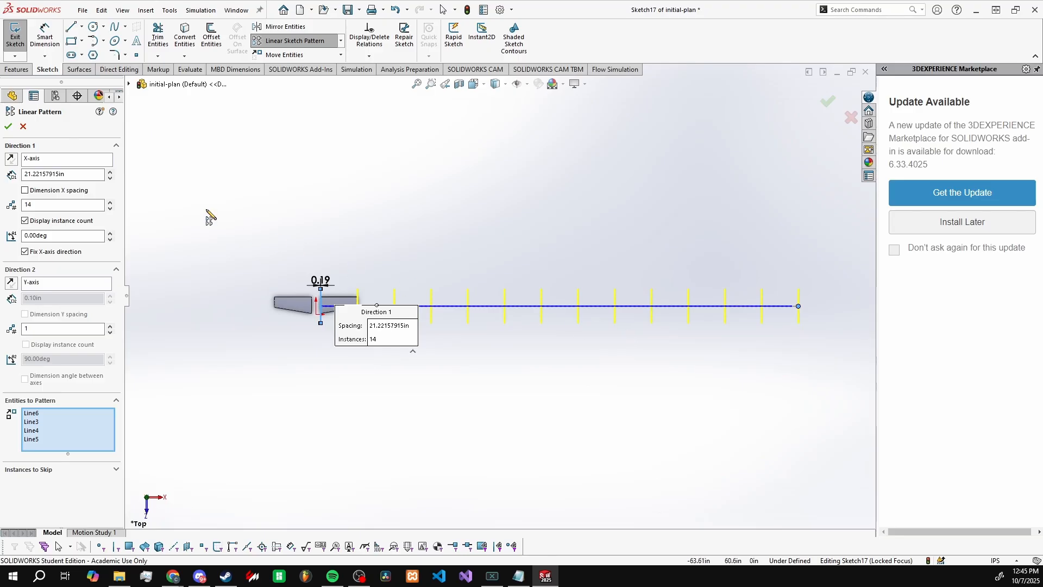
Step: Divide the pattern spacing into 13 gaps, entering 21.22157915in/13, and accept the linear sketch pattern
{"action": "left_click", "coordinate": [35, 207]}
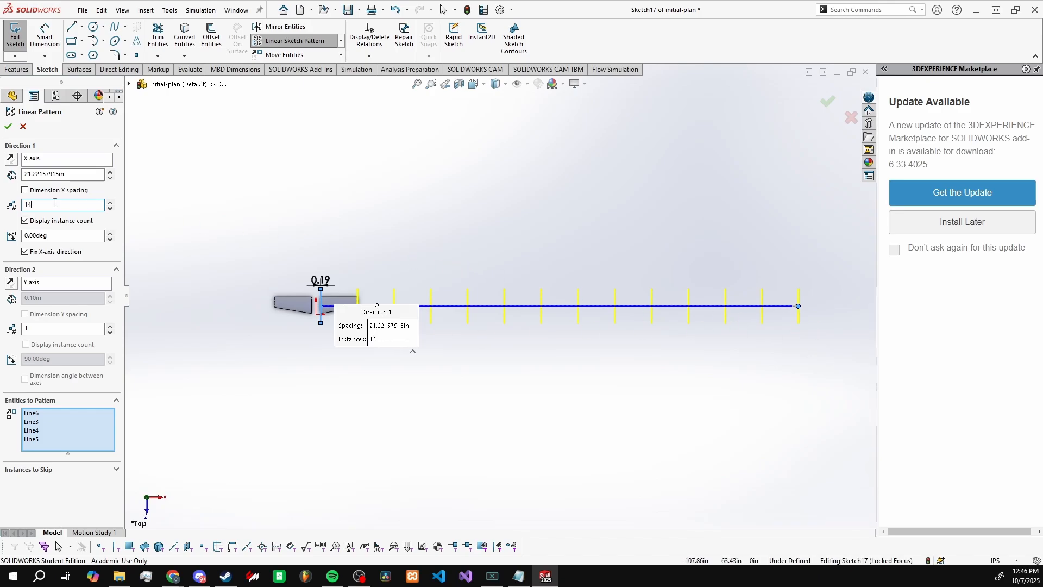
{"action": "left_click", "coordinate": [75, 175]}
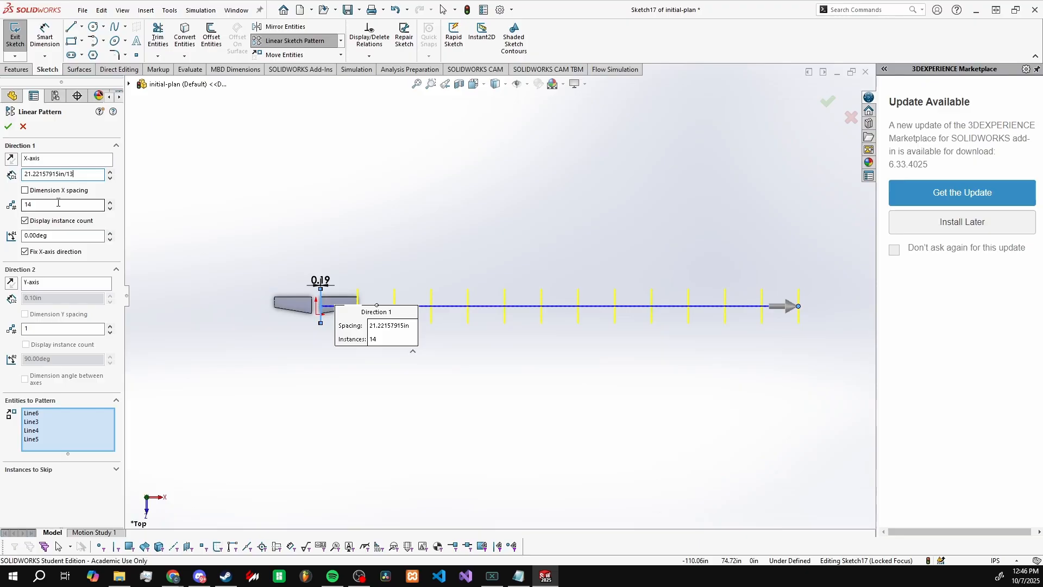
{"action": "key", "text": "Return"}
{"action": "scroll", "coordinate": [376, 306], "scroll_direction": "down", "scroll_amount": 5}
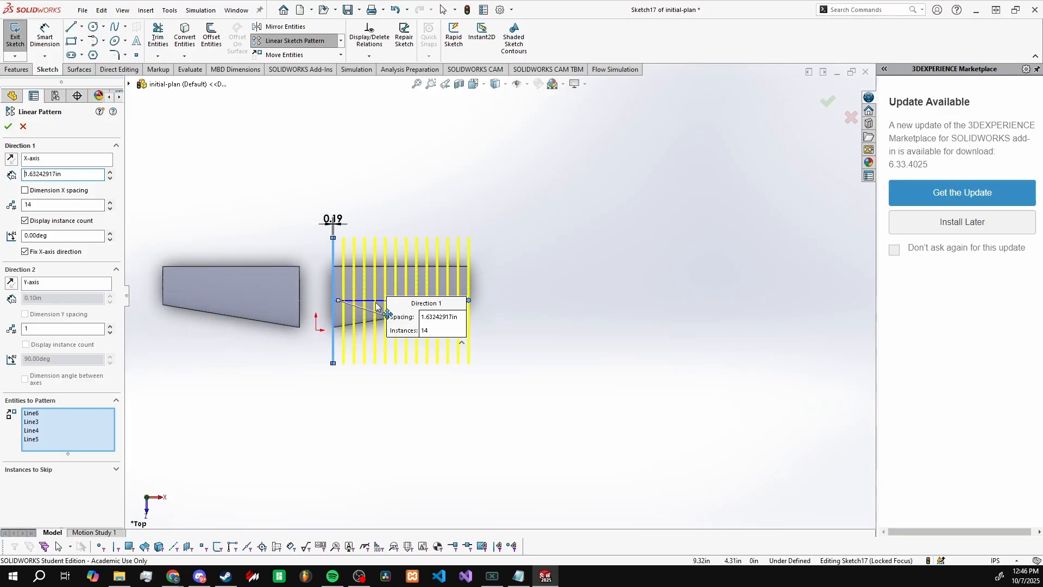
{"action": "scroll", "coordinate": [376, 306], "scroll_direction": "down", "scroll_amount": 8}
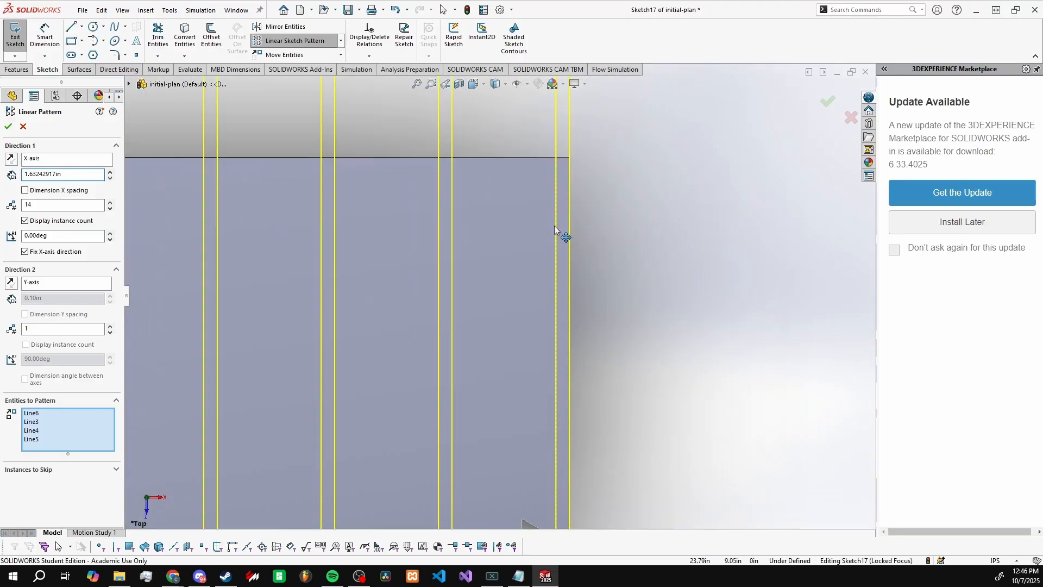
{"action": "scroll", "coordinate": [554, 226], "scroll_direction": "up", "scroll_amount": 10}
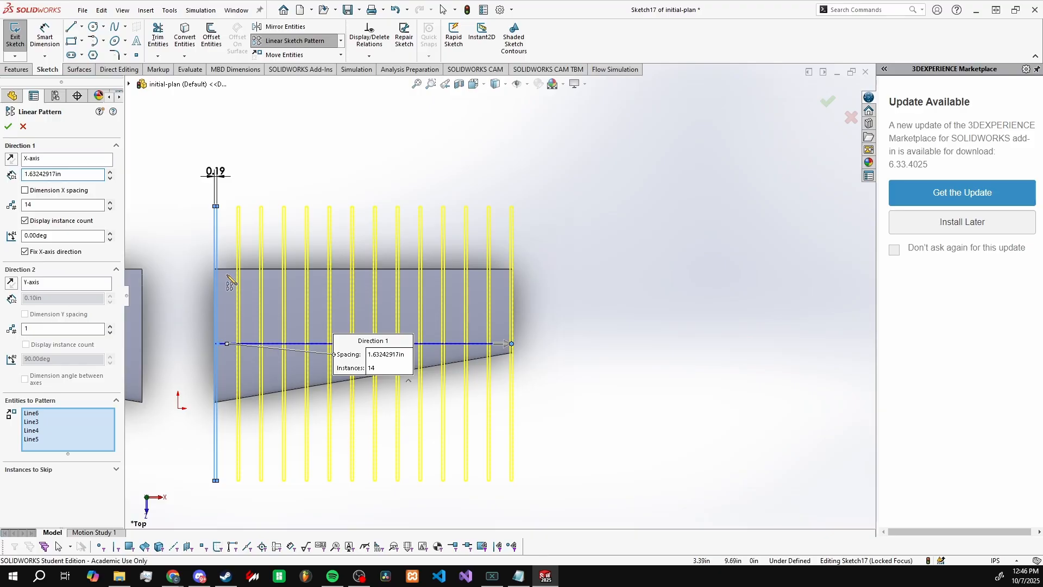
{"action": "scroll", "coordinate": [511, 269], "scroll_direction": "down", "scroll_amount": 5}
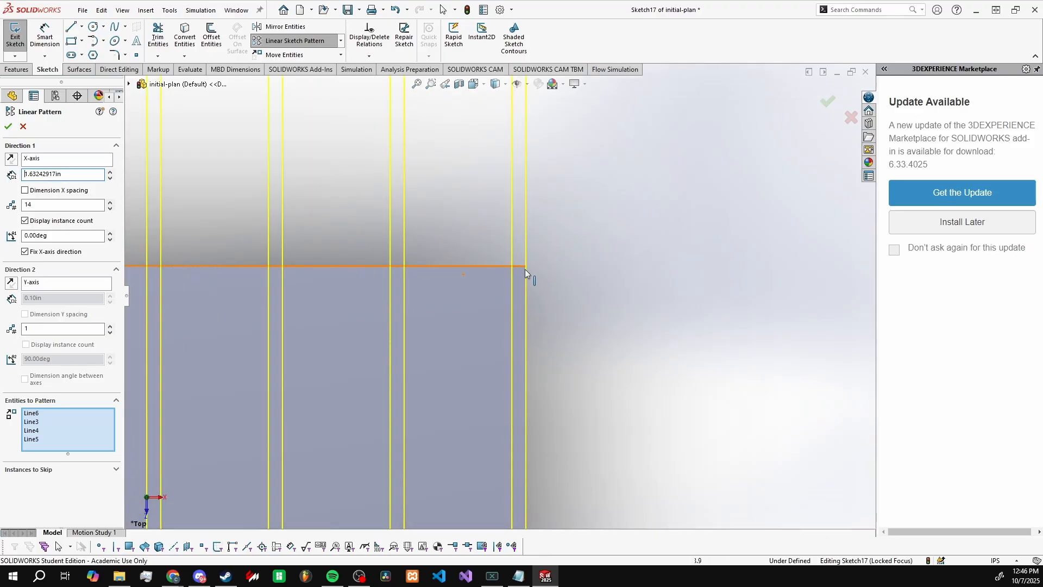
{"action": "scroll", "coordinate": [518, 325], "scroll_direction": "up", "scroll_amount": 5}
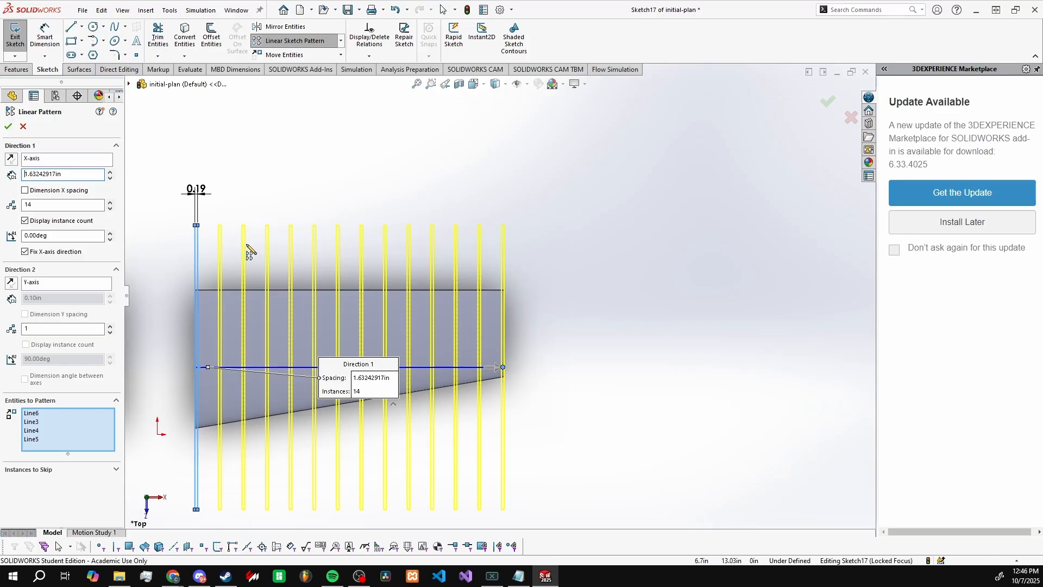
{"action": "left_click", "coordinate": [8, 126]}
Step: Start an Extruded Cut from the patterned rib sketch, running Through All - Both from the sketch plane
{"action": "scroll", "coordinate": [489, 326], "scroll_direction": "up", "scroll_amount": 5}
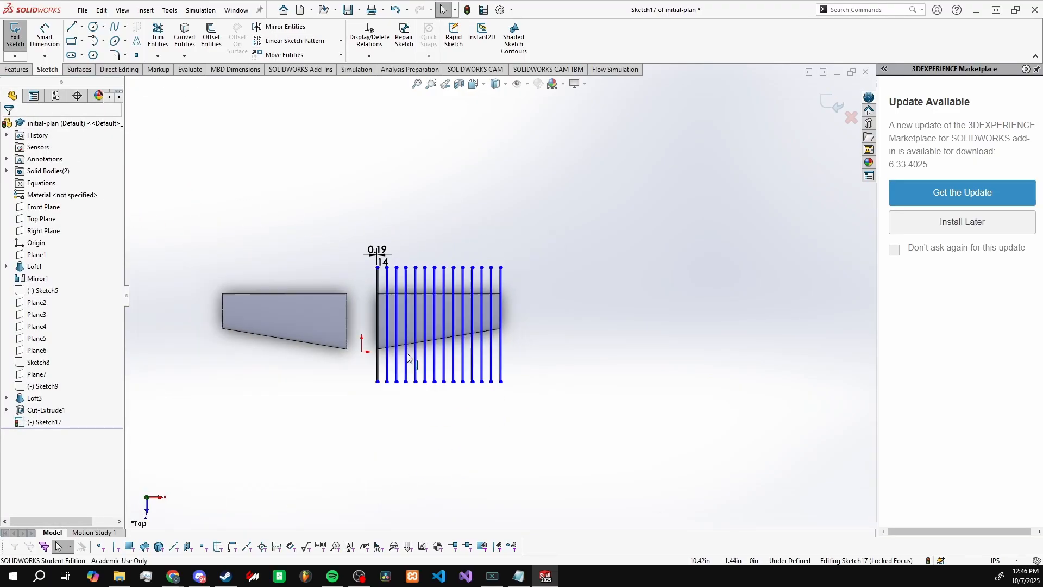
{"action": "scroll", "coordinate": [439, 317], "scroll_direction": "down", "scroll_amount": 7}
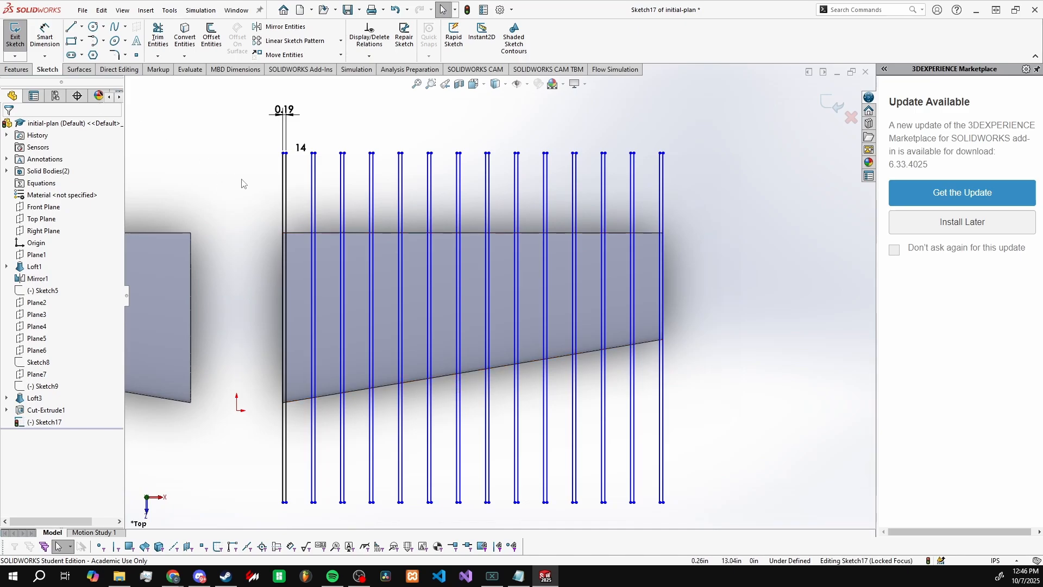
{"action": "left_click", "coordinate": [17, 69]}
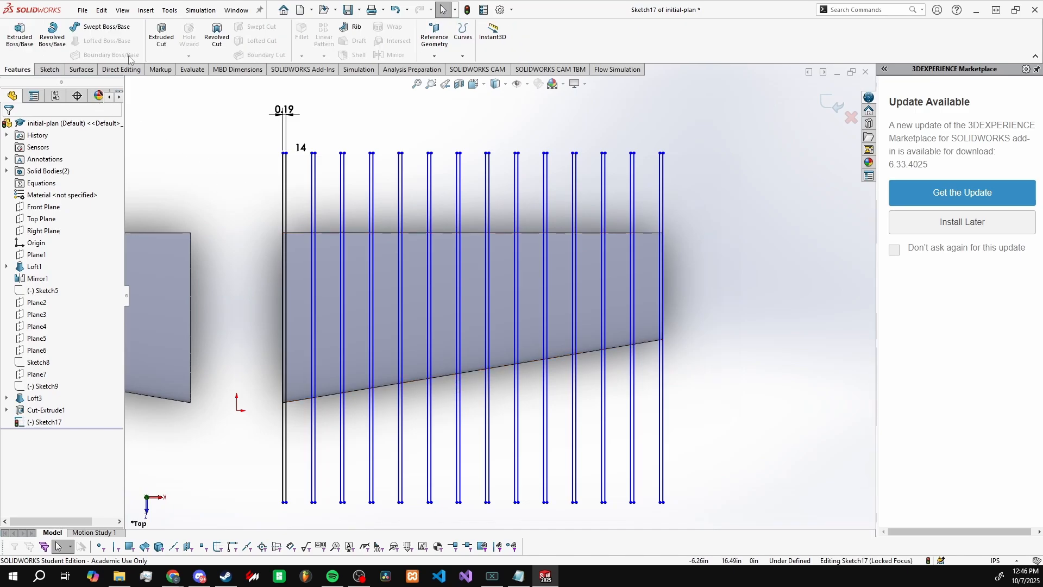
{"action": "left_click", "coordinate": [162, 38]}
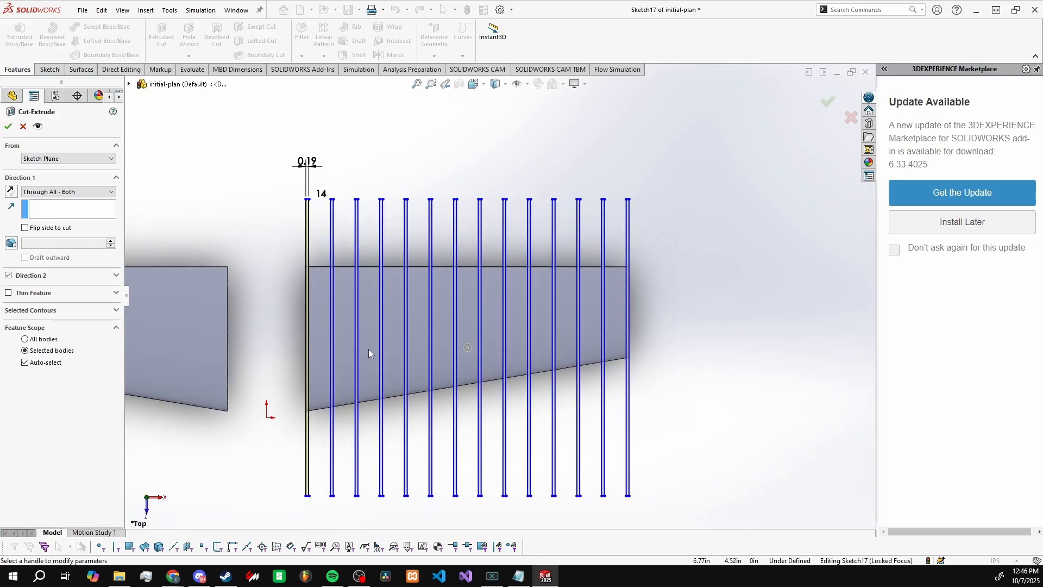
Step: Examine the cut preview from several angles along the +X wing, from the root end to the tip
{"action": "scroll", "coordinate": [326, 350], "scroll_direction": "down", "scroll_amount": 5}
{"action": "scroll", "coordinate": [322, 347], "scroll_direction": "up", "scroll_amount": 3}
{"action": "middle_click_drag", "start_coordinate": [310, 268], "coordinate": [333, 345]}
{"action": "scroll", "coordinate": [273, 388], "scroll_direction": "down", "scroll_amount": 2}
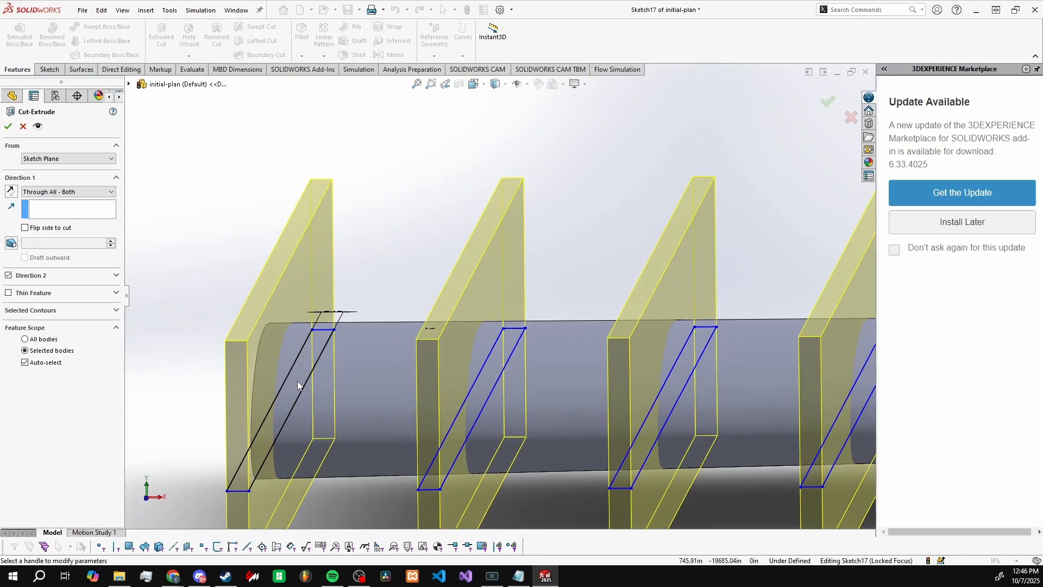
{"action": "mouse_move", "coordinate": [298, 381]}
{"action": "middle_mouse_down"}
{"action": "mouse_move", "coordinate": [288, 369]}
{"action": "mouse_move", "coordinate": [297, 375]}
{"action": "middle_mouse_up"}
{"action": "middle_click_drag", "start_coordinate": [378, 322], "coordinate": [402, 377]}
{"action": "middle_click_drag", "start_coordinate": [520, 350], "coordinate": [528, 363]}
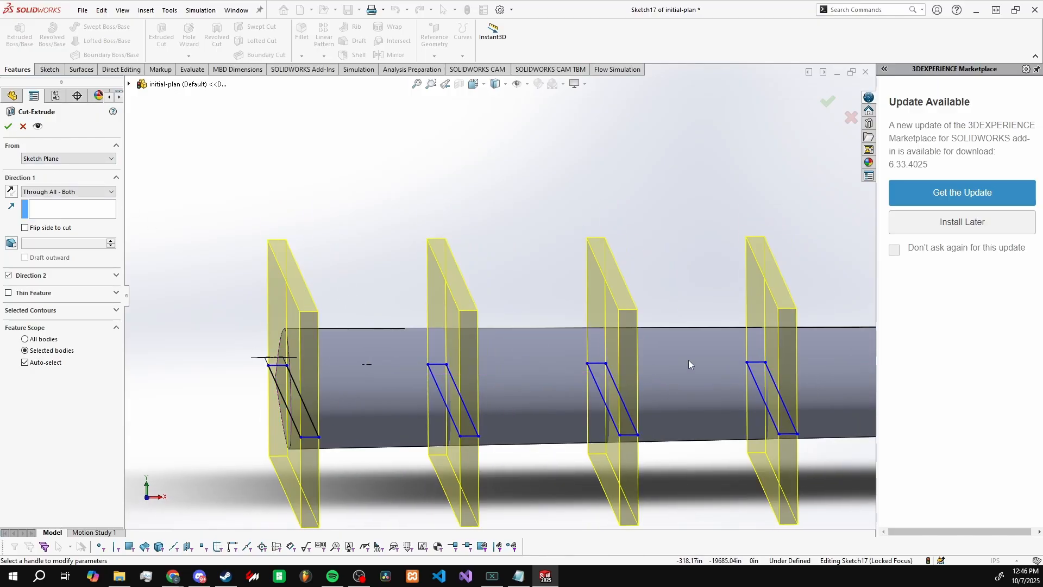
{"action": "scroll", "coordinate": [493, 304], "scroll_direction": "up", "scroll_amount": 5}
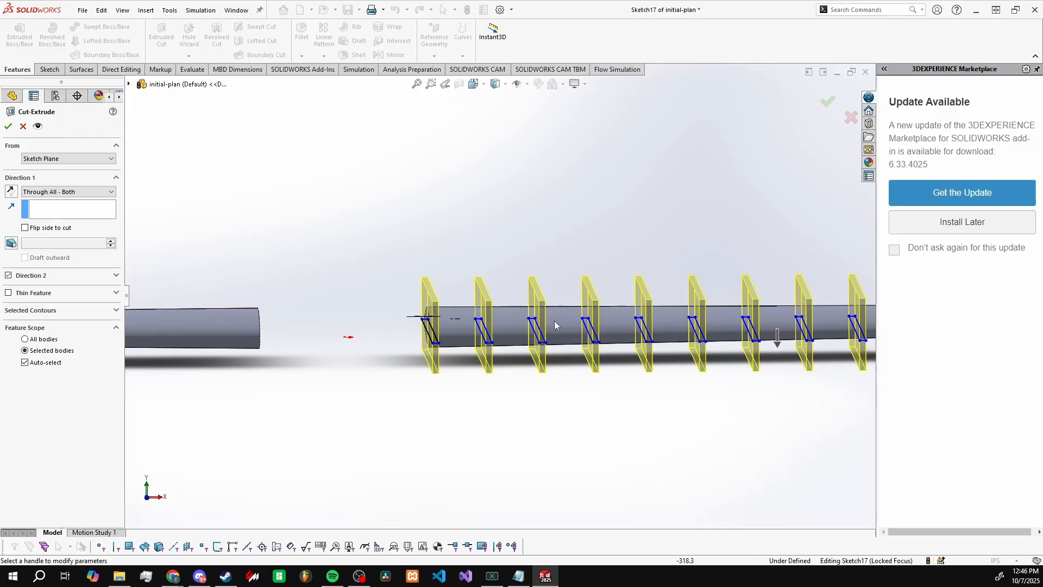
{"action": "scroll", "coordinate": [556, 321], "scroll_direction": "up", "scroll_amount": 6}
{"action": "scroll", "coordinate": [654, 308], "scroll_direction": "down", "scroll_amount": 4}
{"action": "scroll", "coordinate": [383, 306], "scroll_direction": "down", "scroll_amount": 1}
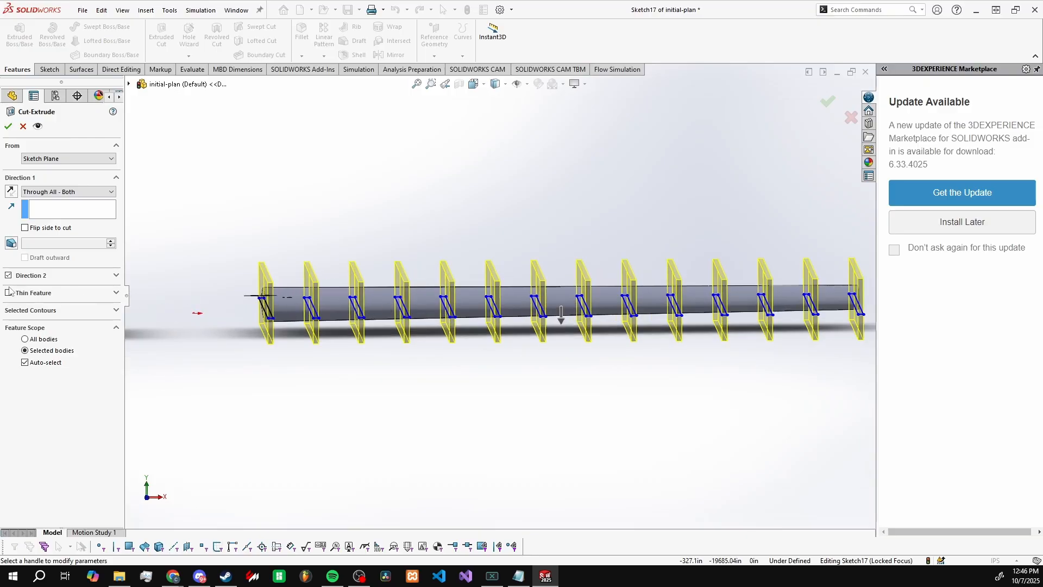
Step: Try a one-direction Thin Feature of 0.10 in on the rib cut and compare its preview around the rectangles
{"action": "left_click", "coordinate": [8, 294]}
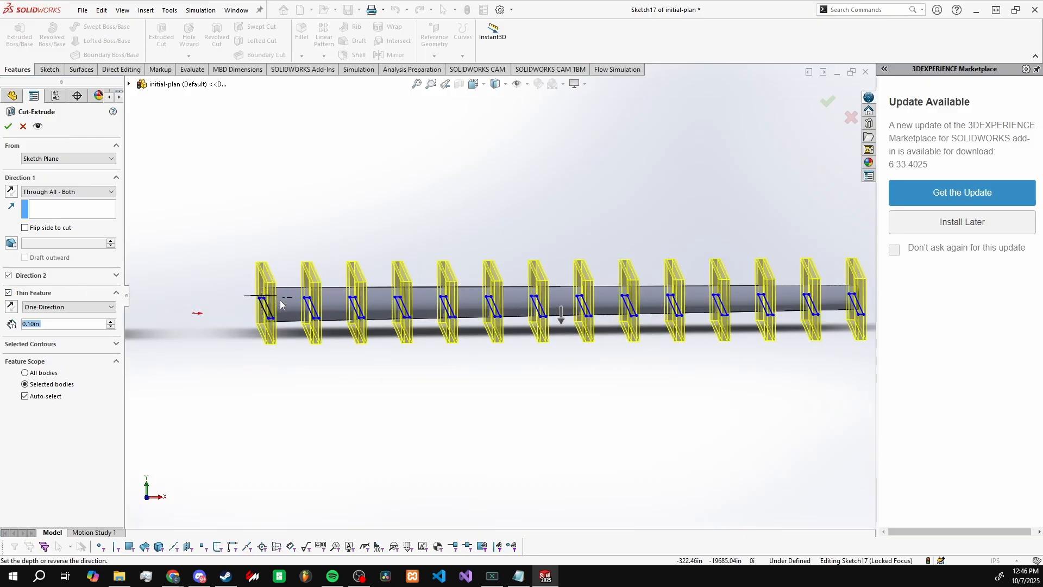
{"action": "scroll", "coordinate": [280, 304], "scroll_direction": "down", "scroll_amount": 8}
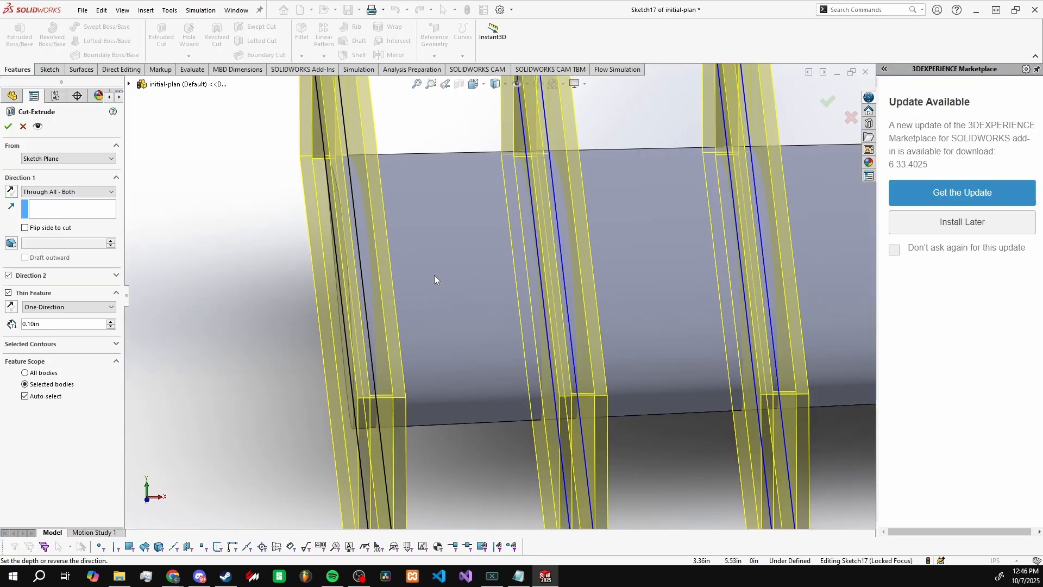
{"action": "scroll", "coordinate": [424, 293], "scroll_direction": "up", "scroll_amount": 6}
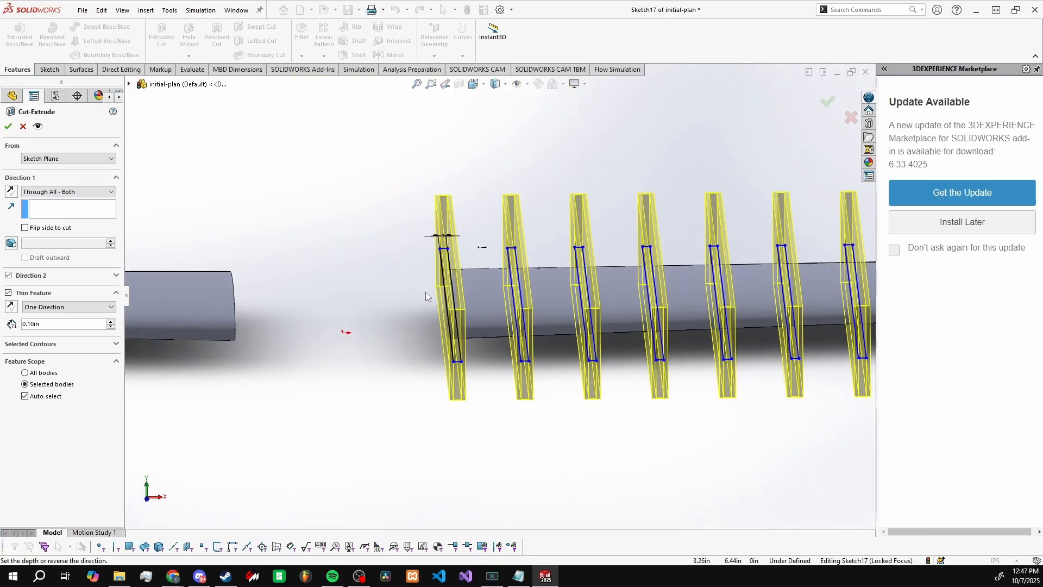
{"action": "scroll", "coordinate": [425, 292], "scroll_direction": "up", "scroll_amount": 3}
{"action": "scroll", "coordinate": [517, 302], "scroll_direction": "down", "scroll_amount": 7}
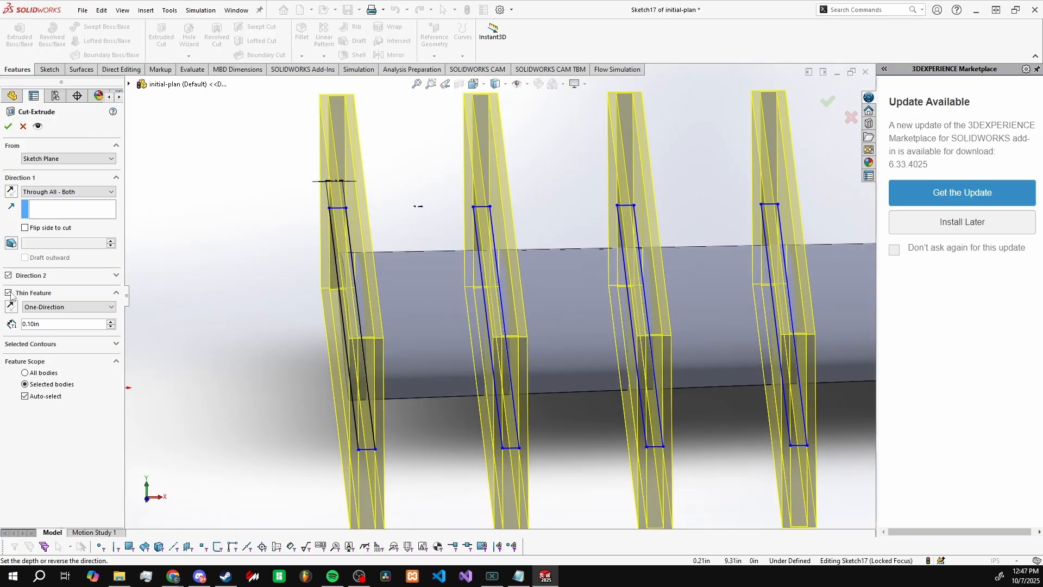
{"action": "left_click", "coordinate": [9, 293]}
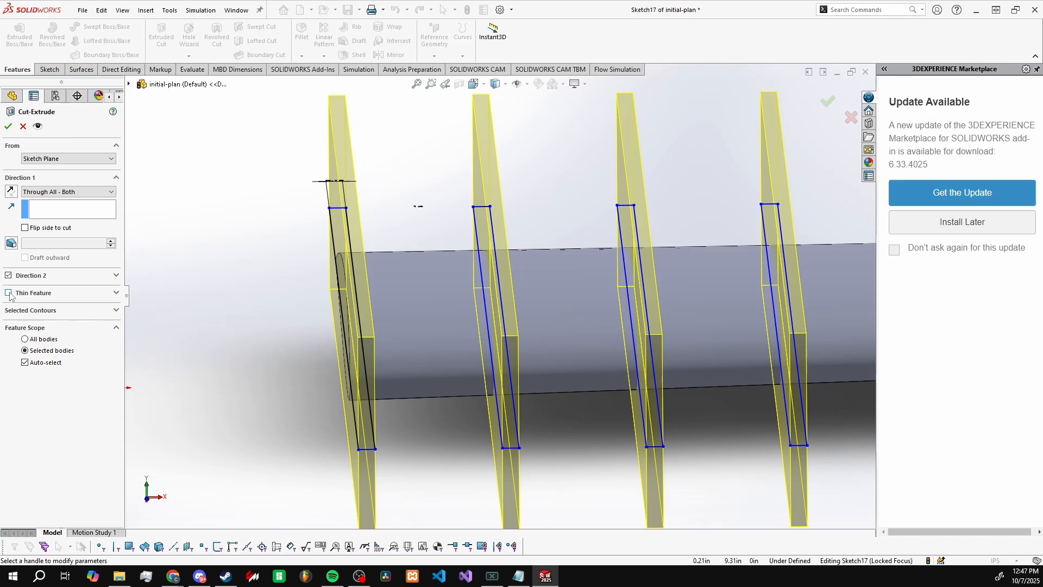
Step: Enable the one-direction Thin Feature on the cut and raise its thickness to 0.40 in
{"action": "left_click", "coordinate": [8, 292]}
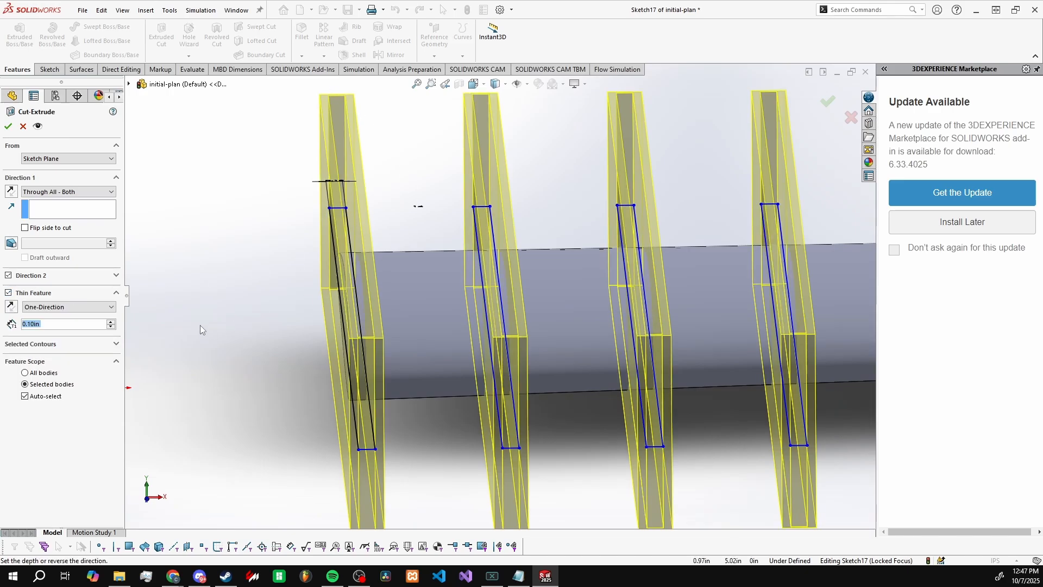
{"action": "scroll", "coordinate": [364, 314], "scroll_direction": "up", "scroll_amount": 3}
{"action": "scroll", "coordinate": [572, 310], "scroll_direction": "down", "scroll_amount": 2}
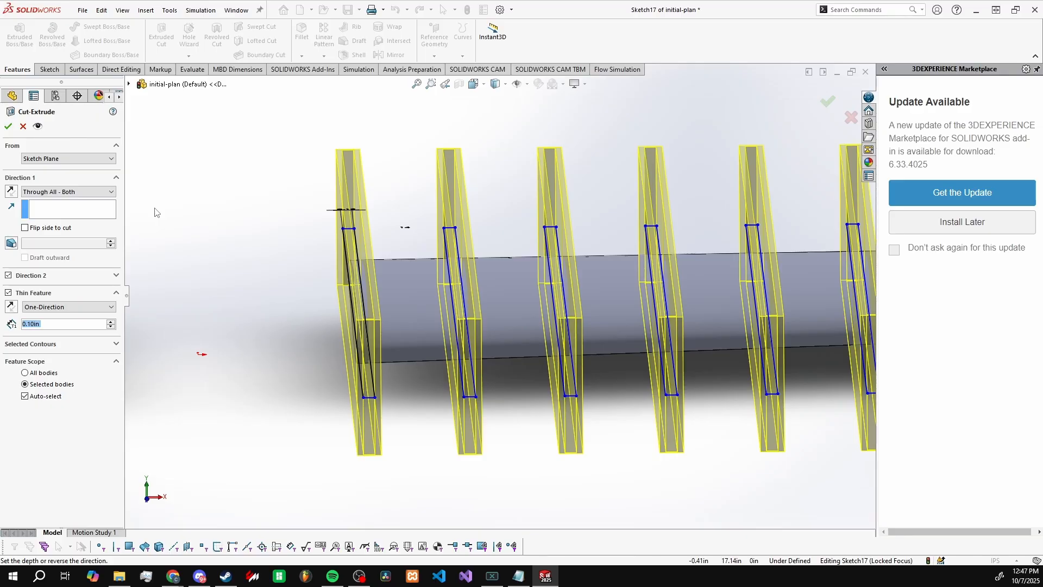
{"action": "left_click", "coordinate": [111, 321]}
{"action": "left_click", "coordinate": [111, 322]}
Step: Try a Thin Feature thickness of 0.80 in on the rib cut and check its preview along the wing
{"action": "left_click", "coordinate": [110, 322]}
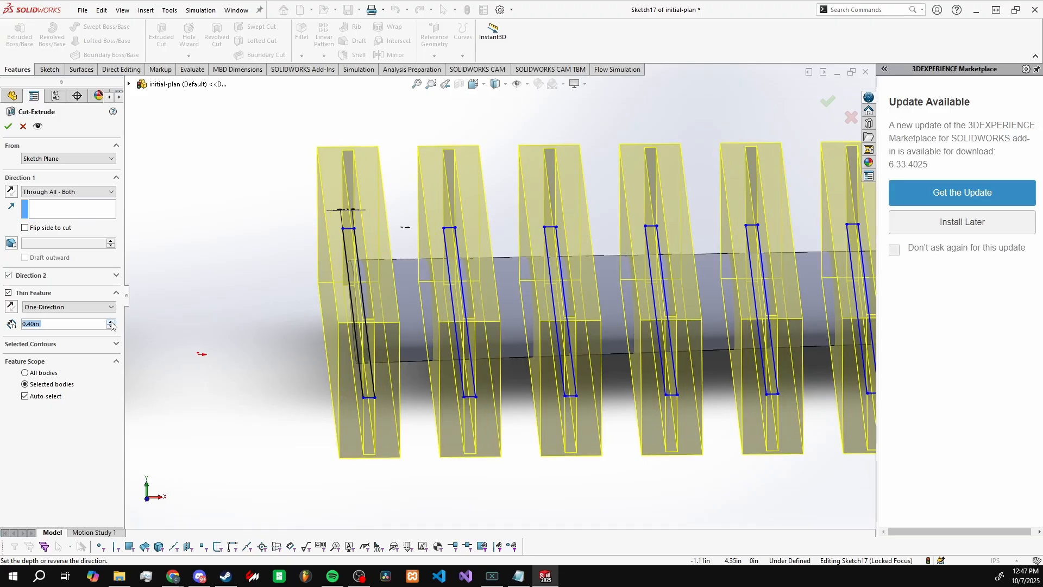
{"action": "left_click", "coordinate": [111, 322]}
{"action": "left_click", "coordinate": [111, 321]}
{"action": "left_click", "coordinate": [111, 321]}
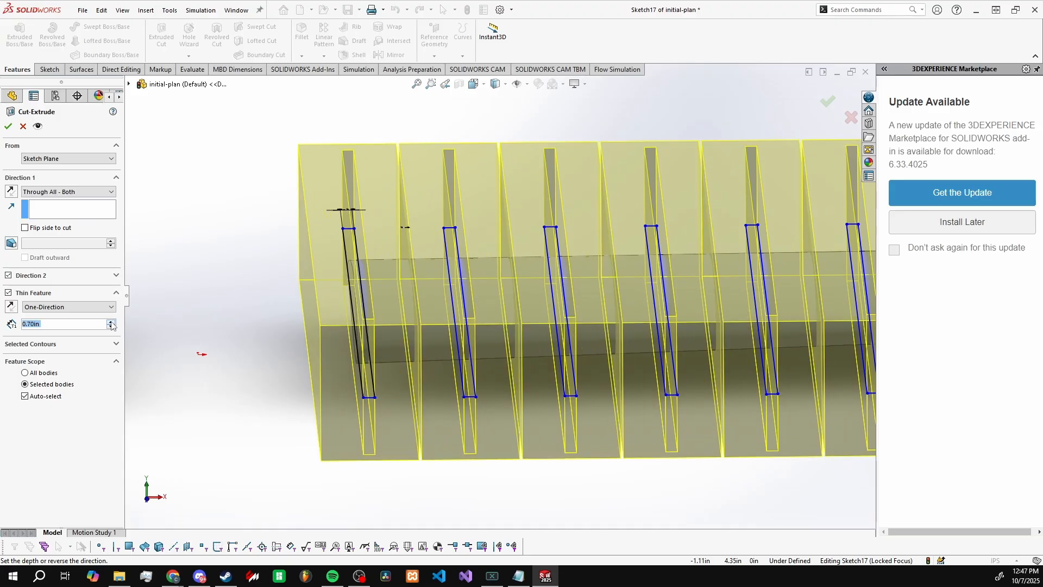
{"action": "left_click", "coordinate": [111, 324]}
{"action": "middle_click_drag", "start_coordinate": [270, 310], "coordinate": [462, 306]}
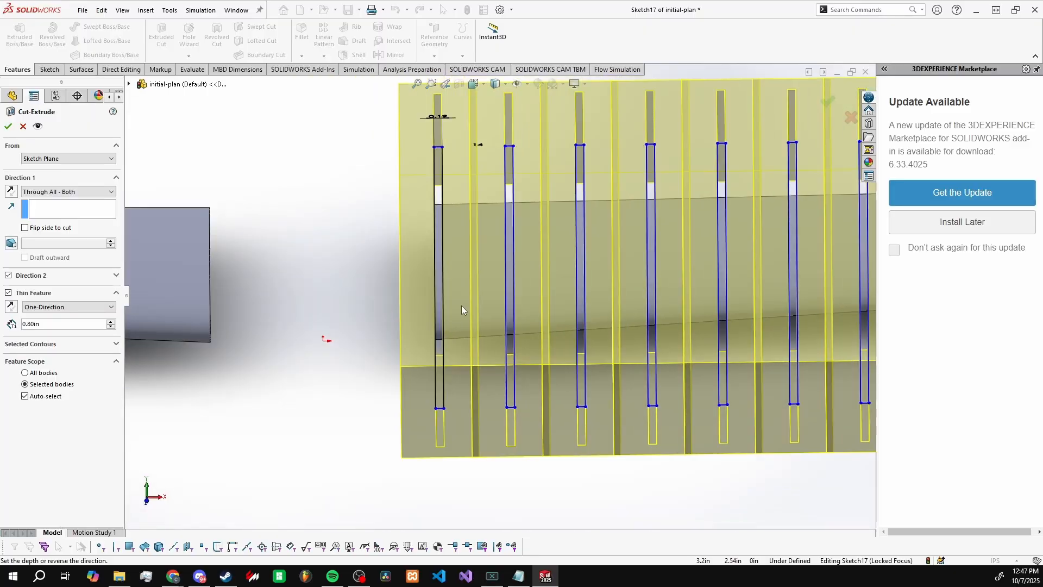
Step: Try a Thin Feature thickness of 0.50 in and compare the gaps between rectangles from the wing's root to its tip
{"action": "left_click", "coordinate": [112, 327]}
{"action": "left_click", "coordinate": [111, 327]}
{"action": "left_click", "coordinate": [112, 327]}
{"action": "scroll", "coordinate": [481, 281], "scroll_direction": "down", "scroll_amount": 2}
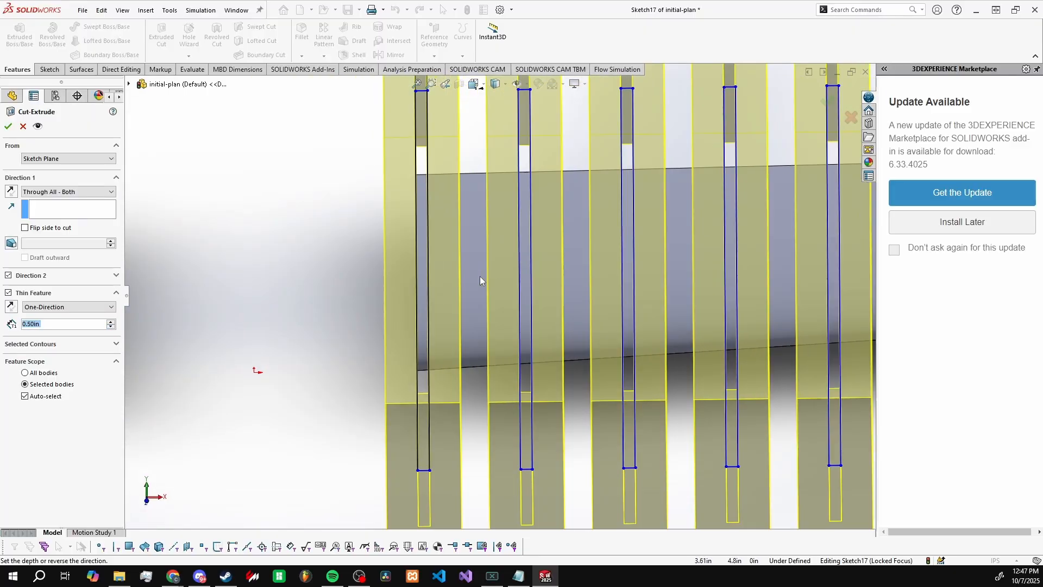
{"action": "scroll", "coordinate": [481, 279], "scroll_direction": "down", "scroll_amount": 1}
{"action": "middle_click_drag", "start_coordinate": [481, 279], "coordinate": [482, 238]}
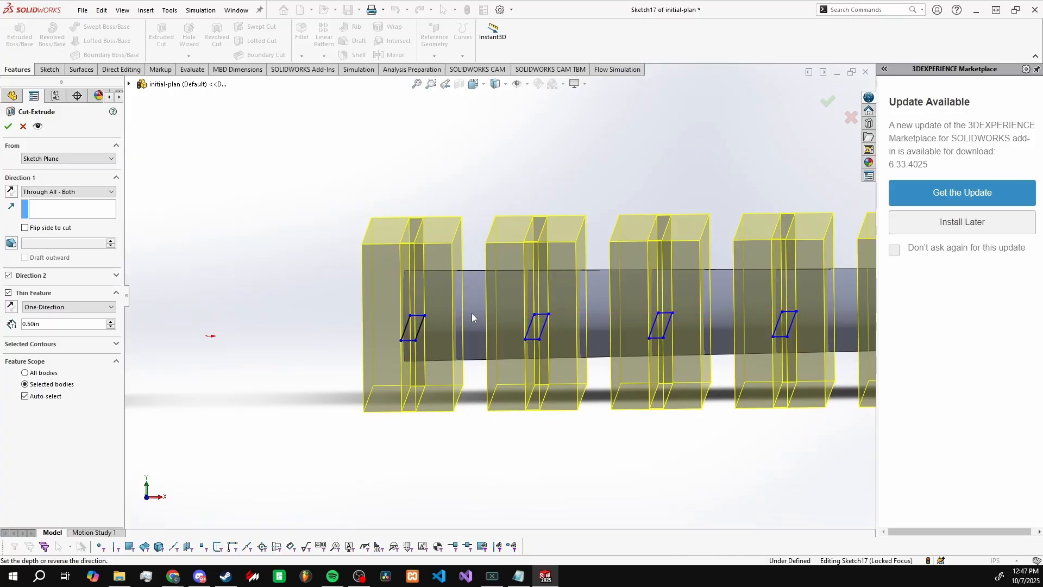
{"action": "middle_click_drag", "start_coordinate": [472, 280], "coordinate": [480, 315]}
{"action": "middle_click_drag", "start_coordinate": [413, 243], "coordinate": [406, 260]}
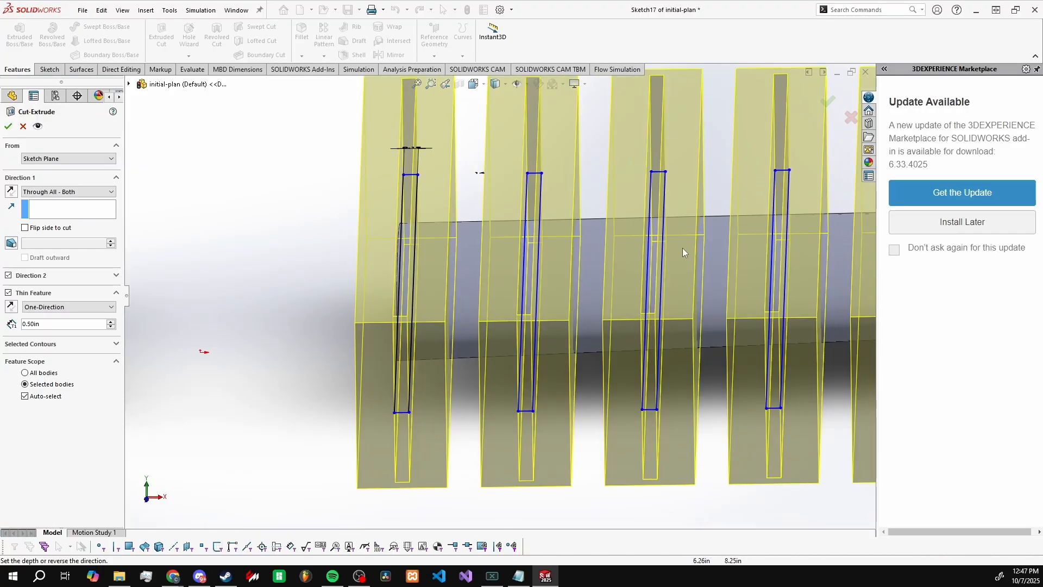
{"action": "scroll", "coordinate": [585, 289], "scroll_direction": "up", "scroll_amount": 10}
{"action": "scroll", "coordinate": [744, 291], "scroll_direction": "down", "scroll_amount": 9}
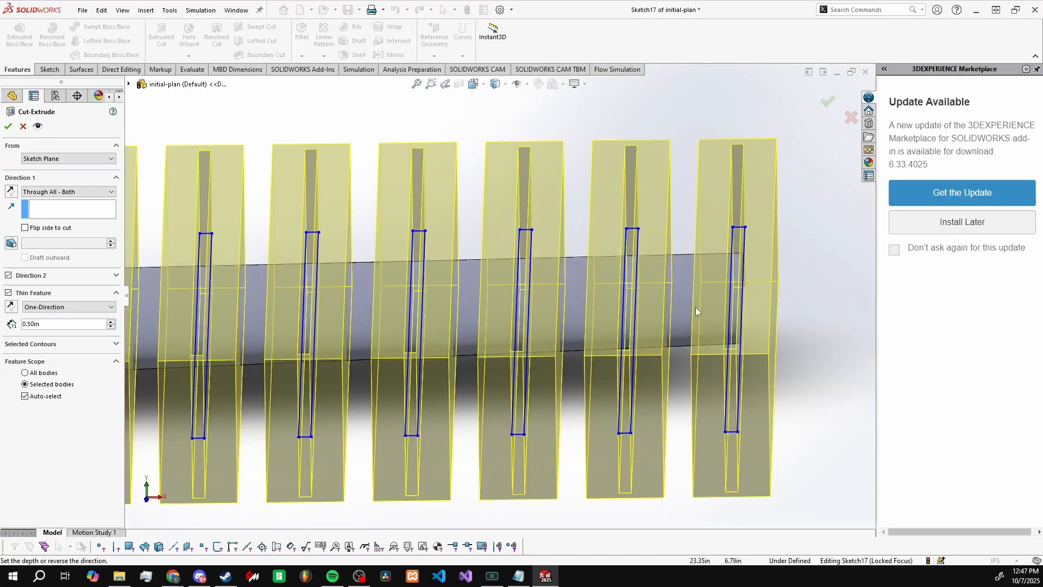
{"action": "scroll", "coordinate": [656, 298], "scroll_direction": "up", "scroll_amount": 10}
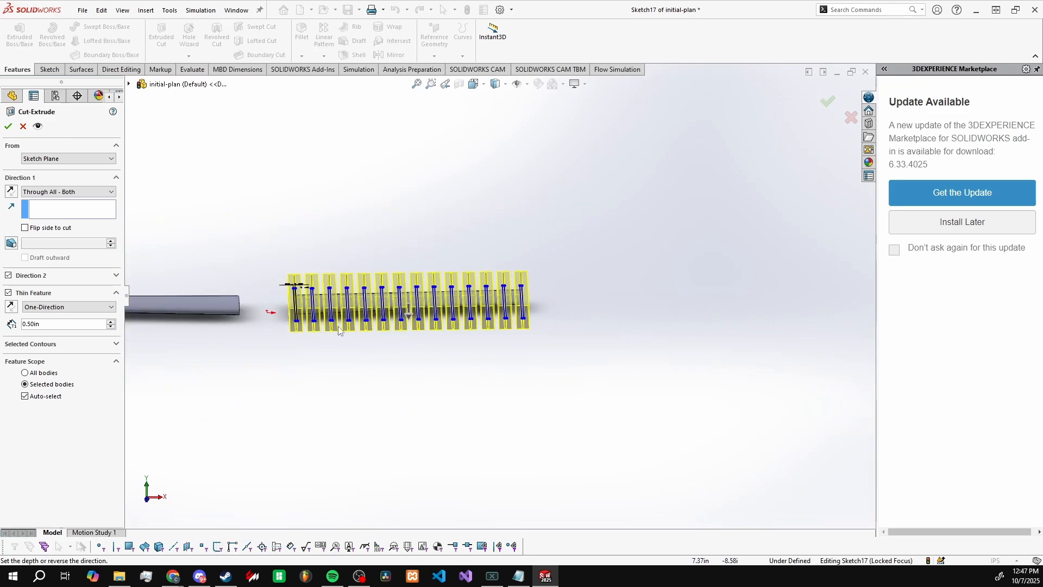
{"action": "scroll", "coordinate": [340, 304], "scroll_direction": "down", "scroll_amount": 10}
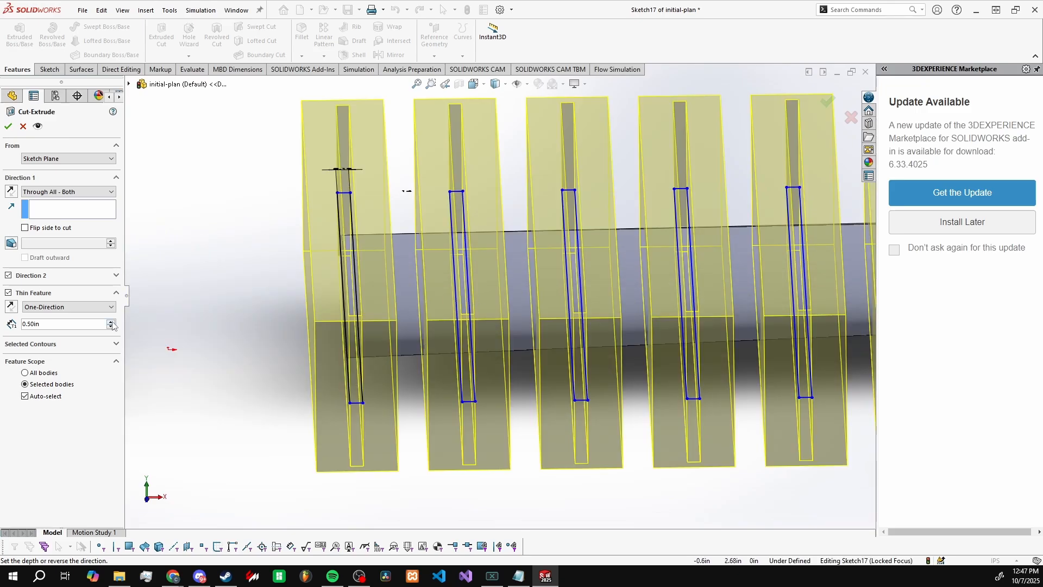
Step: Set the Thin Feature thickness to 0.80 in and complete the rib cut, keeping all resulting bodies
{"action": "left_click", "coordinate": [111, 322]}
{"action": "left_click", "coordinate": [111, 322]}
{"action": "left_click", "coordinate": [111, 322]}
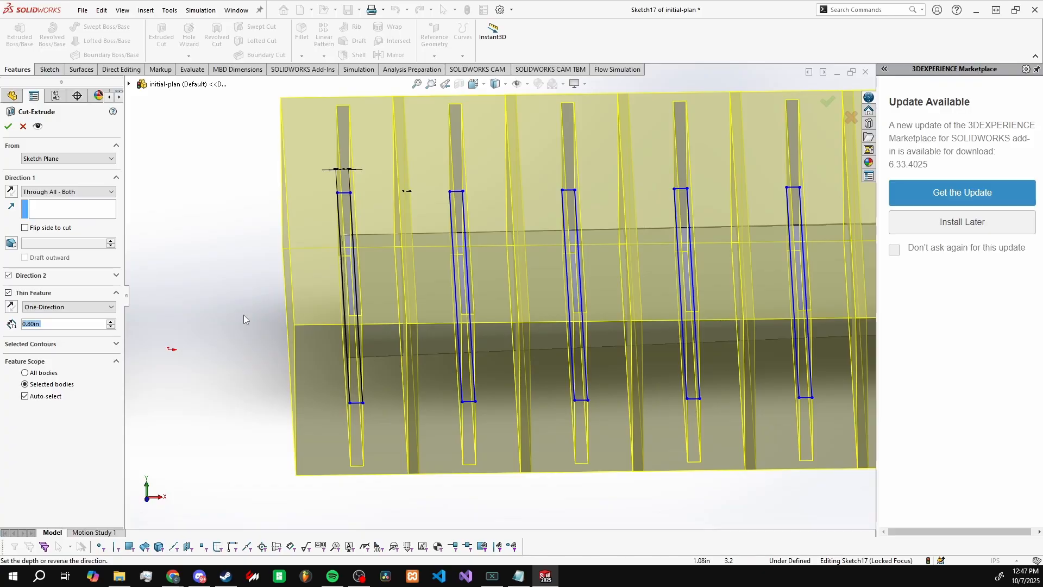
{"action": "mouse_move", "coordinate": [263, 325]}
{"action": "middle_mouse_down"}
{"action": "mouse_move", "coordinate": [270, 315]}
{"action": "mouse_move", "coordinate": [271, 327]}
{"action": "middle_mouse_up"}
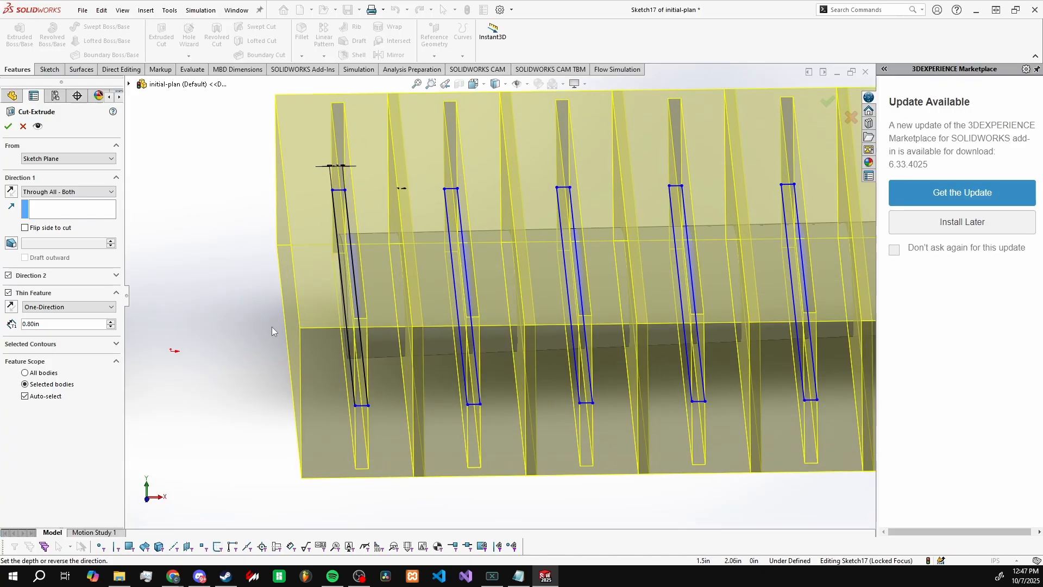
{"action": "left_click", "coordinate": [9, 126]}
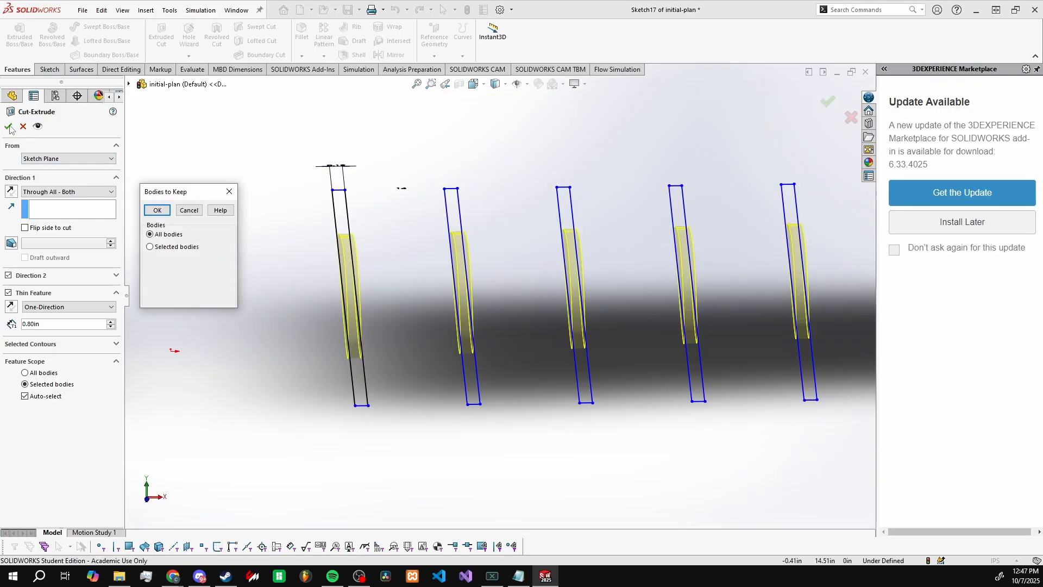
{"action": "left_click", "coordinate": [157, 210]}
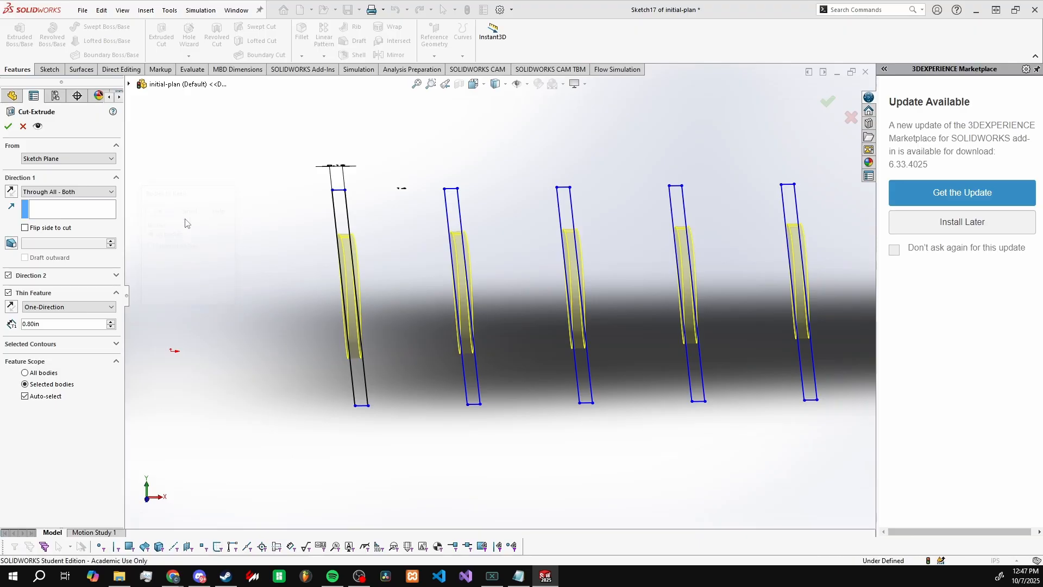
Step: Start a sketch on the outer face of the wing-tip rib and draw a circle about 0.40 in in diameter inside the airfoil
{"action": "middle_click_drag", "start_coordinate": [304, 334], "coordinate": [556, 277]}
{"action": "scroll", "coordinate": [537, 343], "scroll_direction": "down", "scroll_amount": 1}
{"action": "left_click", "coordinate": [49, 69]}
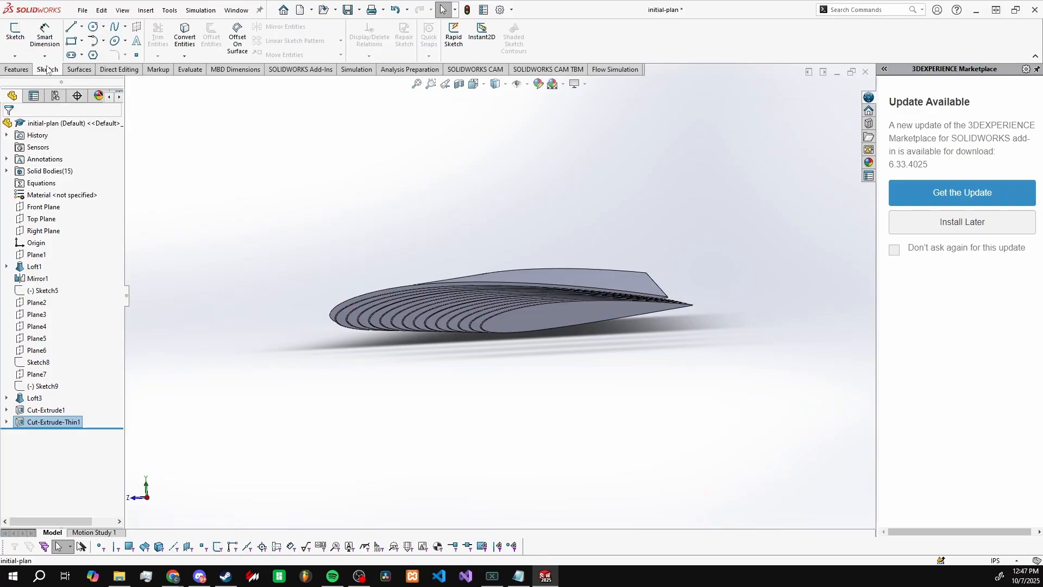
{"action": "left_click", "coordinate": [15, 33]}
{"action": "left_click", "coordinate": [542, 319]}
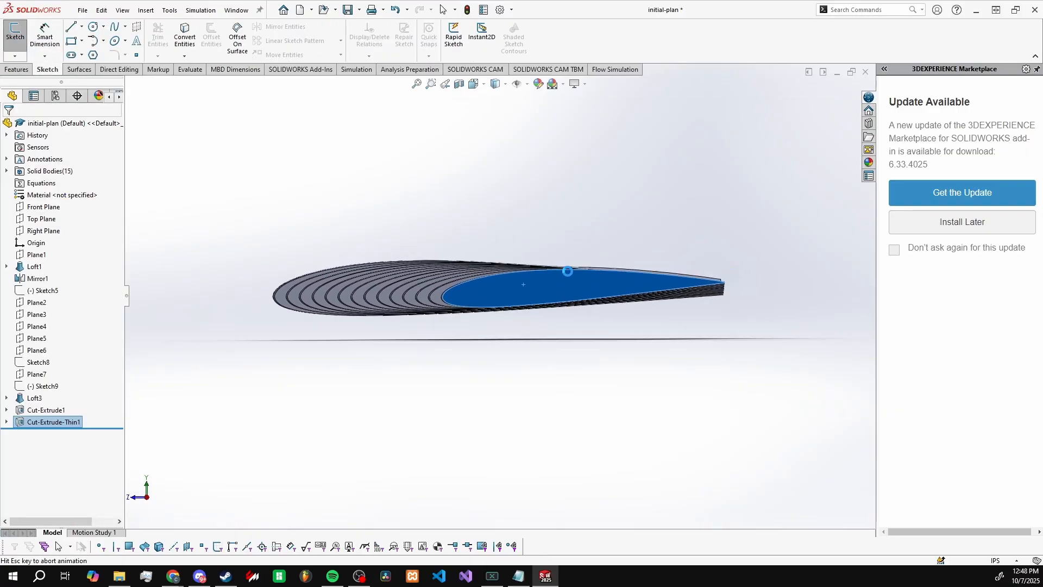
{"action": "left_click", "coordinate": [93, 27]}
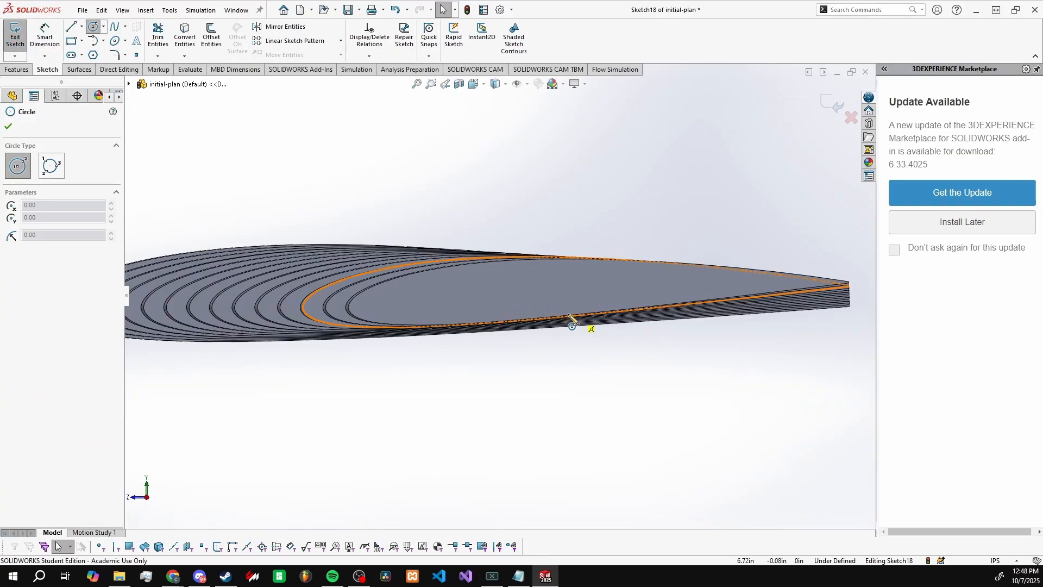
{"action": "left_click", "coordinate": [482, 293]}
{"action": "left_click", "coordinate": [501, 296]}
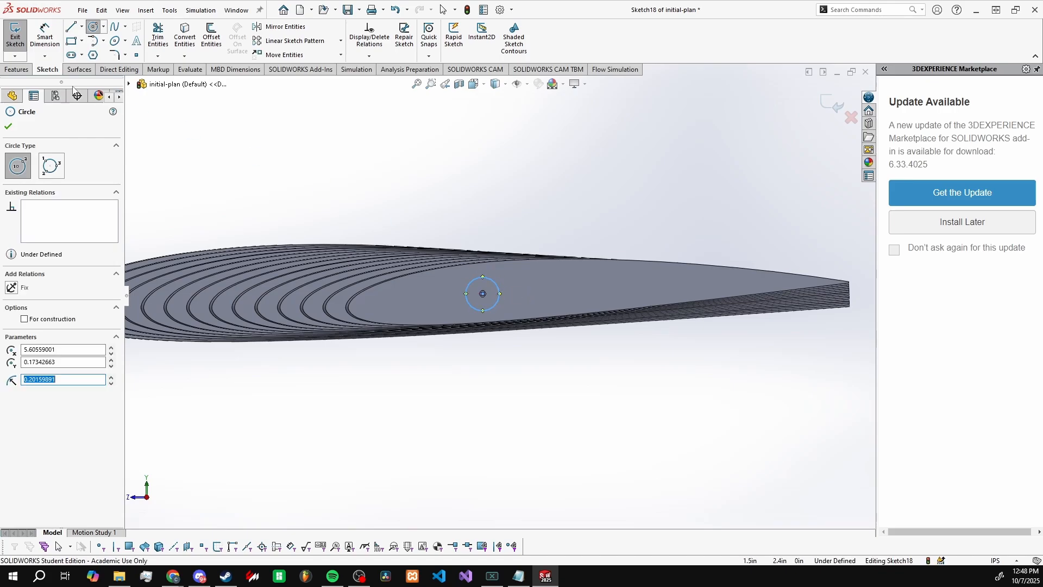
Step: Dimension the circle's diameter at 0.25 in
{"action": "key", "text": "d"}
{"action": "left_click", "coordinate": [499, 288]}
{"action": "left_click", "coordinate": [531, 294]}
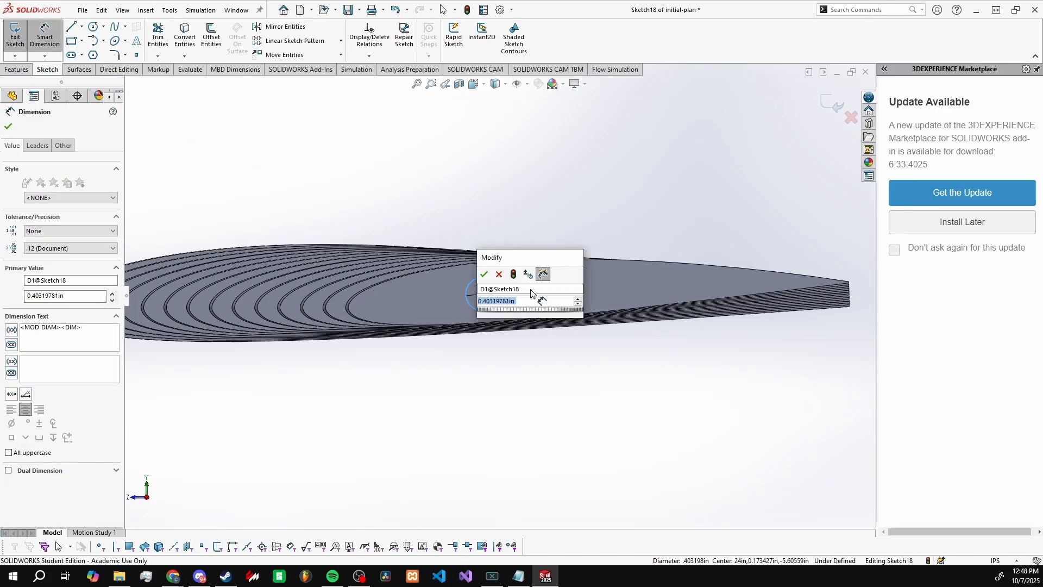
{"action": "type", "text": ".25"}
{"action": "key", "text": "Return"}
{"action": "key", "text": "Escape"}
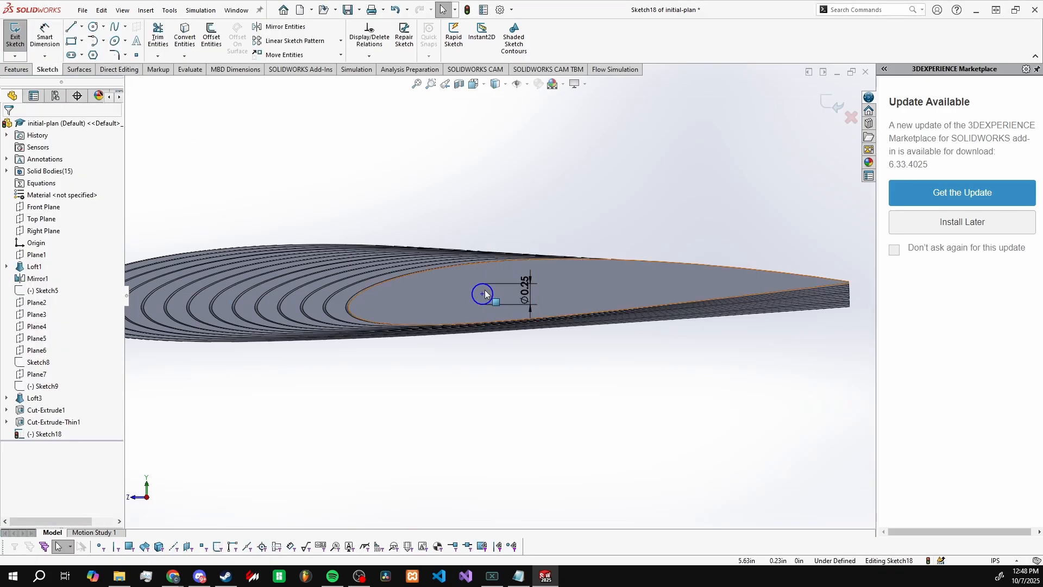
Step: Move the circle's center toward the tip rib's leading edge, to about X 5.05 in, Y 0.15 in
{"action": "left_click_drag", "start_coordinate": [482, 294], "coordinate": [450, 295]}
{"action": "scroll", "coordinate": [467, 298], "scroll_direction": "up", "scroll_amount": 3}
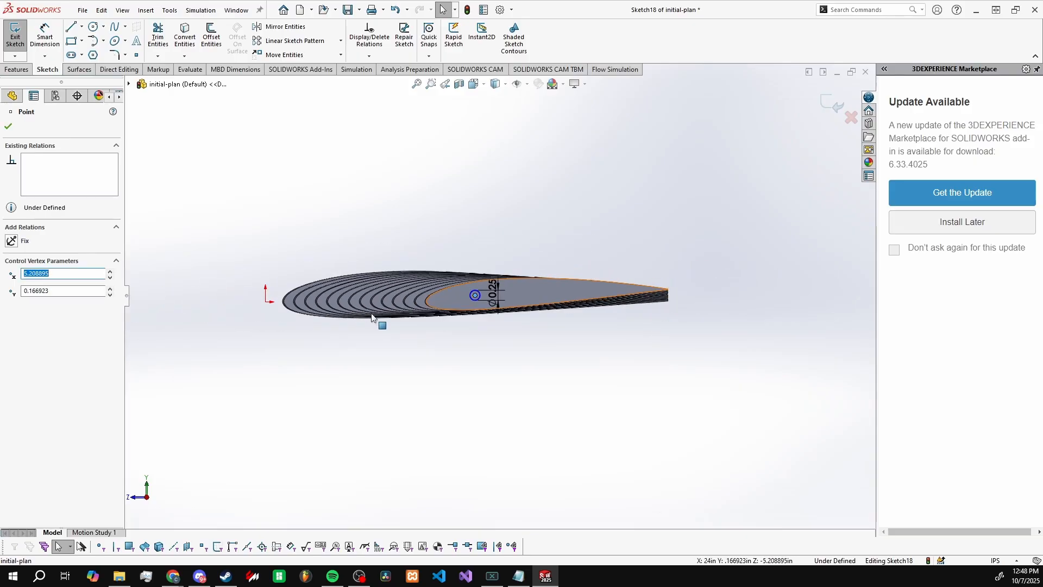
{"action": "scroll", "coordinate": [486, 301], "scroll_direction": "down", "scroll_amount": 4}
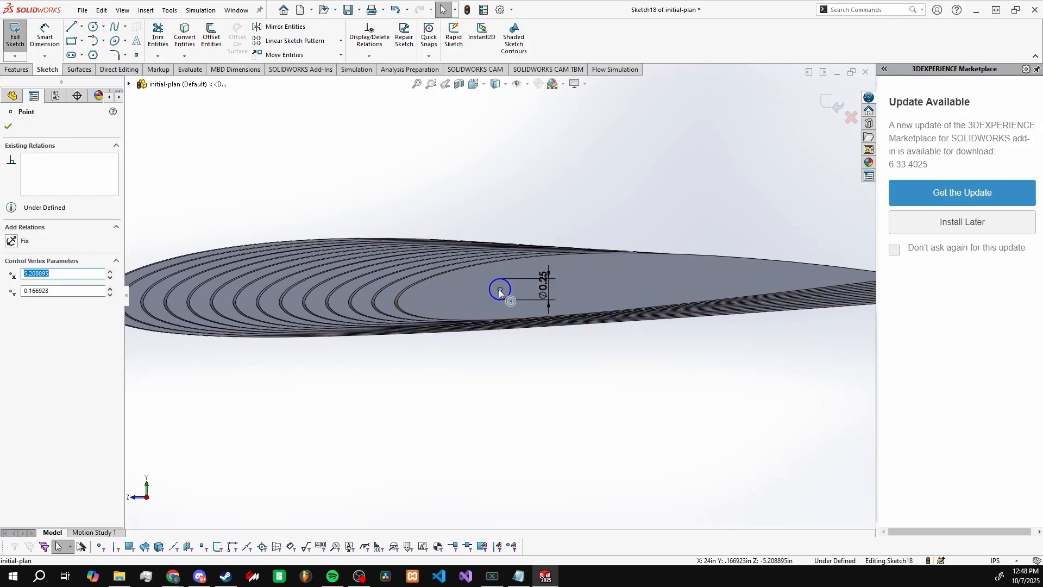
{"action": "left_click_drag", "start_coordinate": [499, 289], "coordinate": [486, 292]}
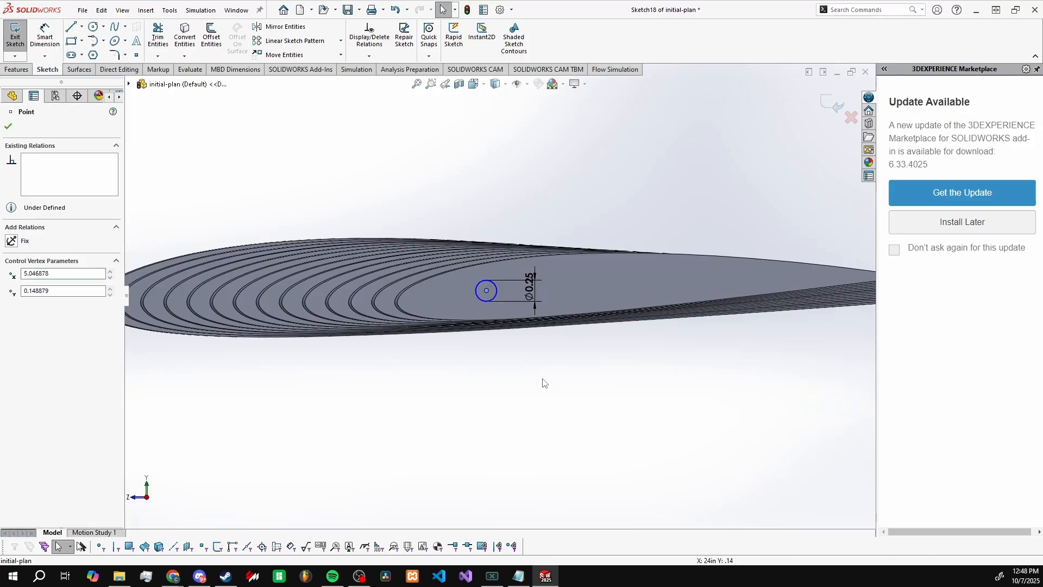
{"action": "left_click", "coordinate": [543, 377]}
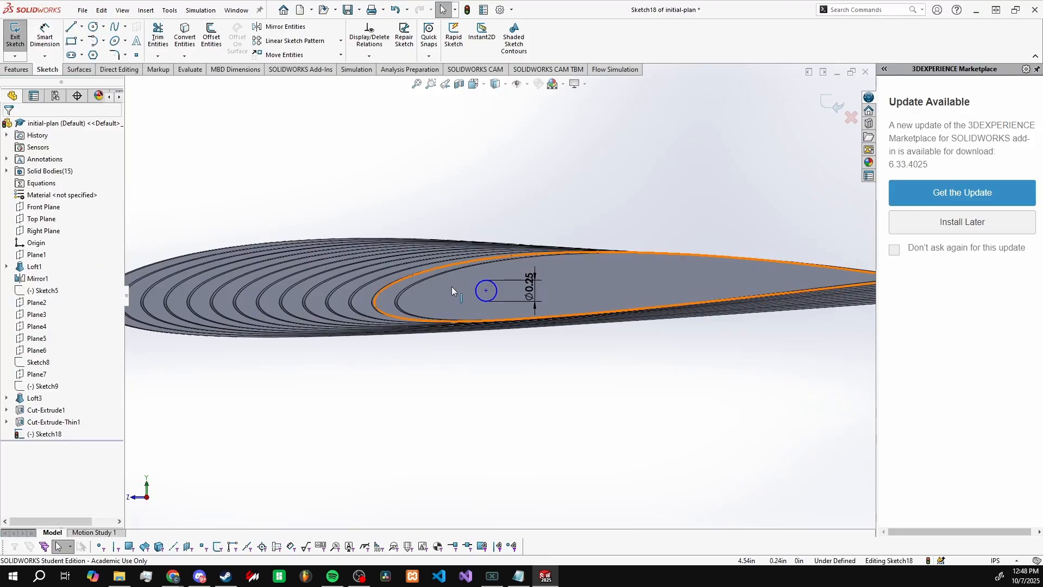
Step: Cut the circle through the ribs with Extruded Cut, ending Direction 1 Up To Surface at the root-end rib's face
{"action": "left_click", "coordinate": [16, 69]}
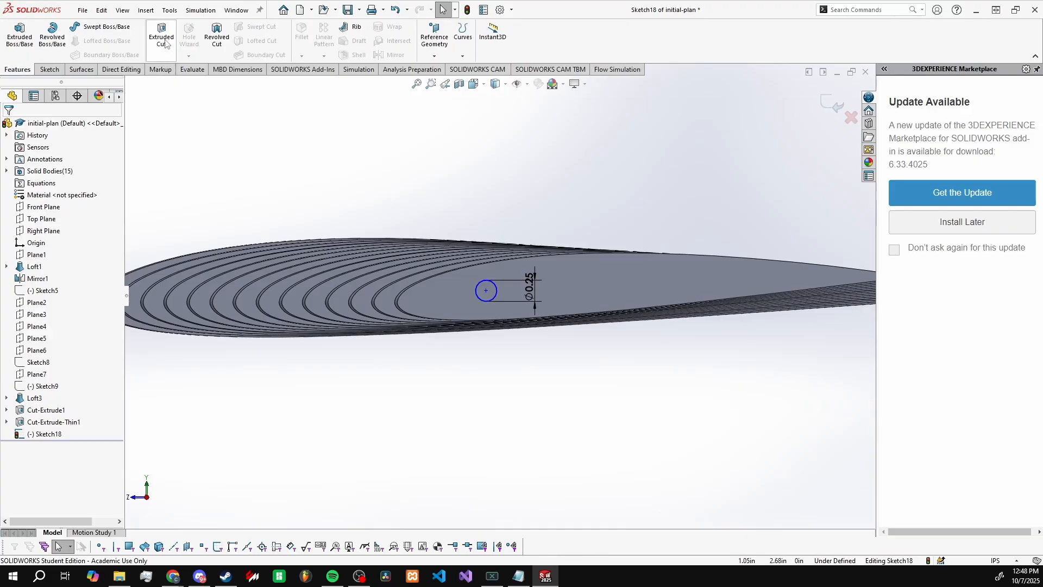
{"action": "left_click", "coordinate": [162, 35]}
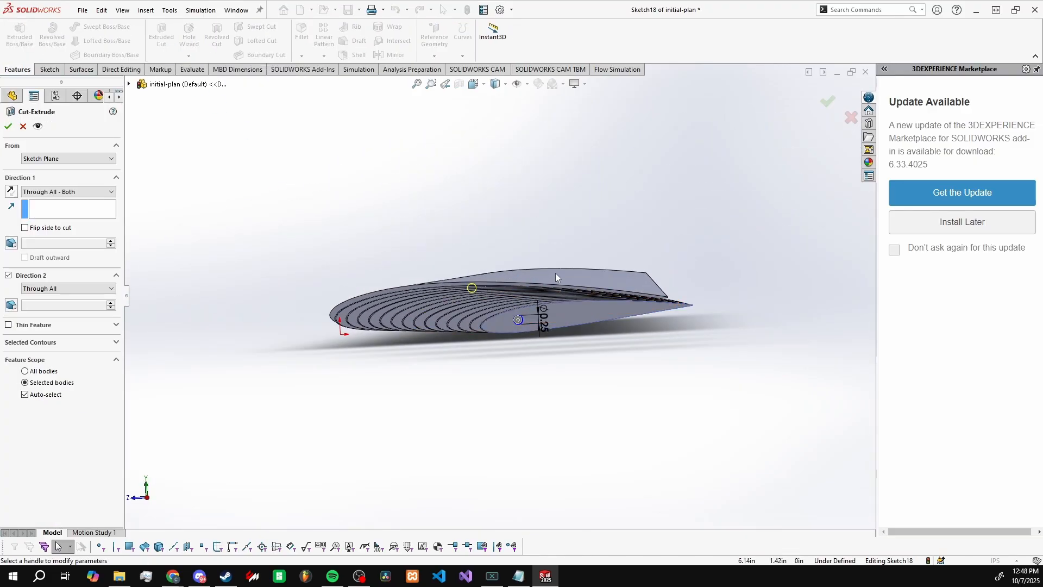
{"action": "left_click", "coordinate": [79, 191]}
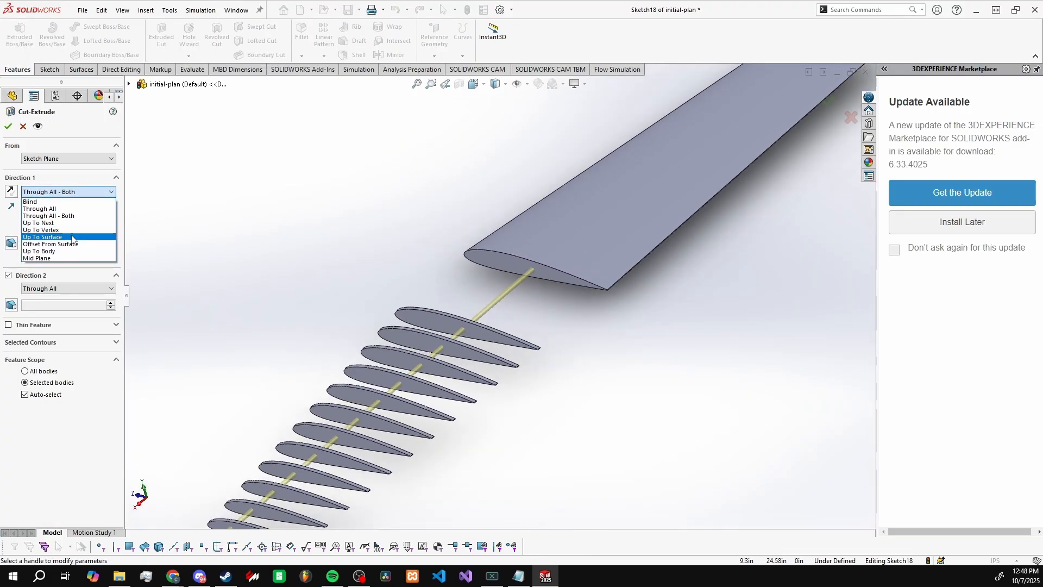
{"action": "left_click", "coordinate": [55, 239]}
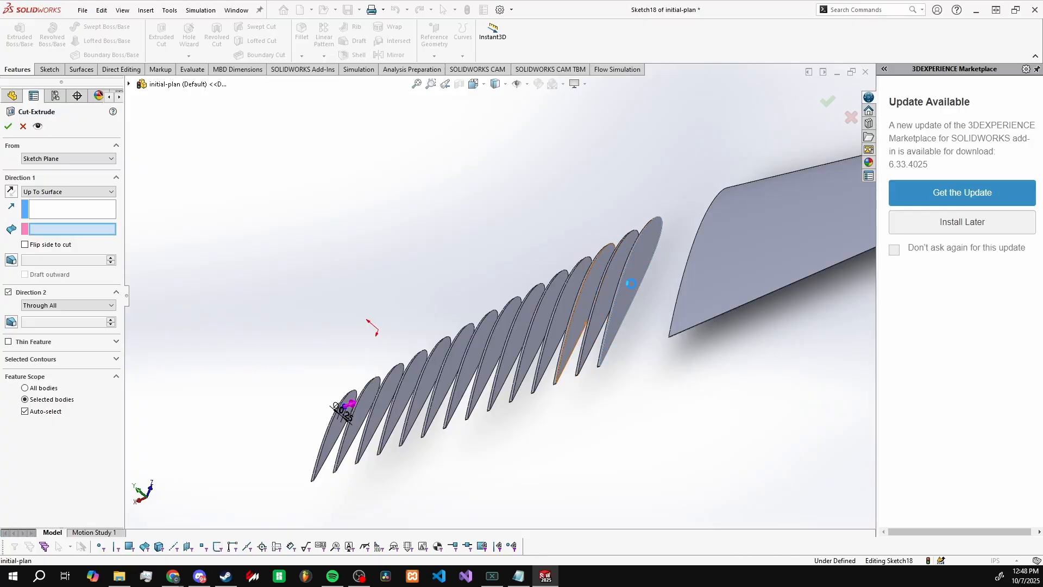
{"action": "left_click", "coordinate": [627, 287]}
{"action": "left_click", "coordinate": [8, 127]}
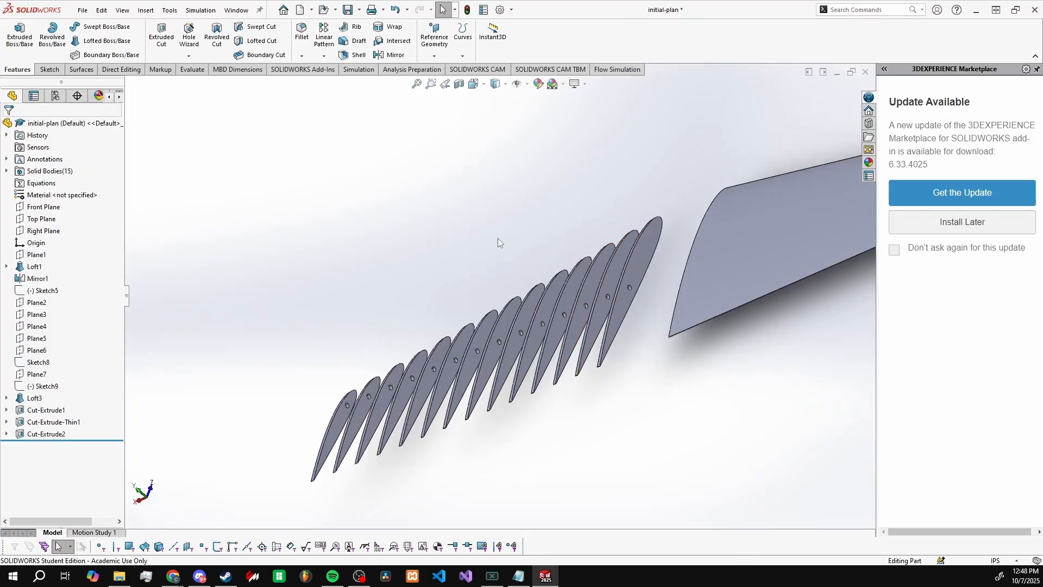
Step: Examine the spar holes through the row of ribs from several angles, checking their position within each airfoil
{"action": "scroll", "coordinate": [471, 351], "scroll_direction": "down", "scroll_amount": 3}
{"action": "middle_click_drag", "start_coordinate": [471, 351], "coordinate": [526, 223]}
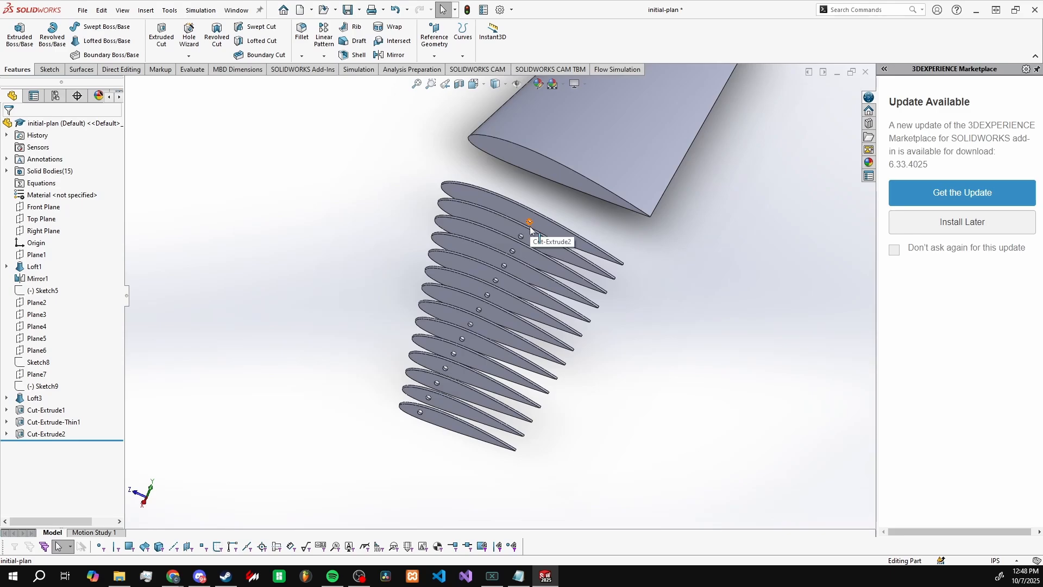
{"action": "scroll", "coordinate": [525, 221], "scroll_direction": "down", "scroll_amount": 2}
{"action": "middle_click_drag", "start_coordinate": [485, 250], "coordinate": [472, 223]}
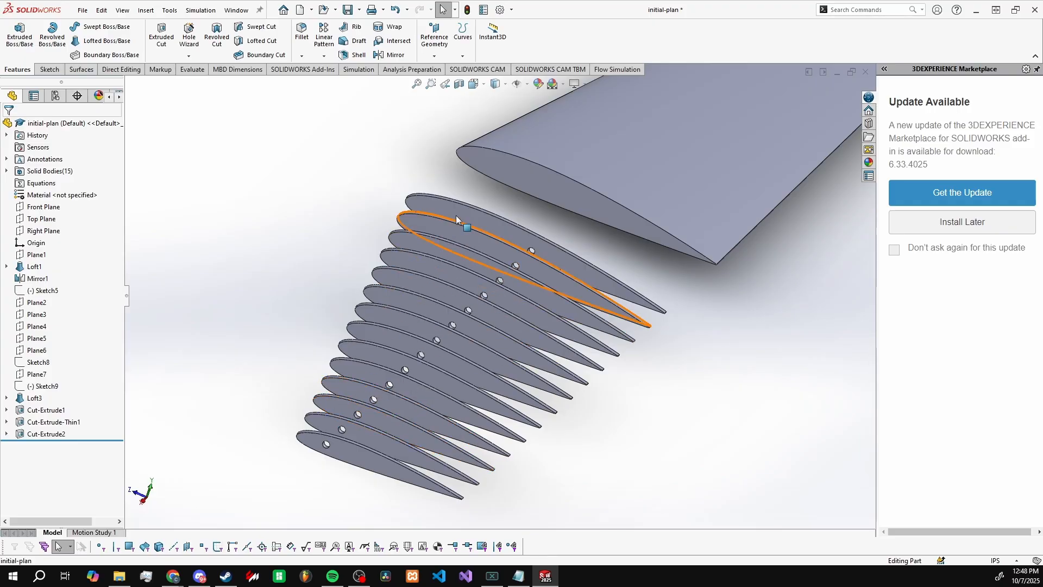
{"action": "middle_click_drag", "start_coordinate": [558, 260], "coordinate": [608, 305]}
{"action": "scroll", "coordinate": [569, 373], "scroll_direction": "up", "scroll_amount": 3}
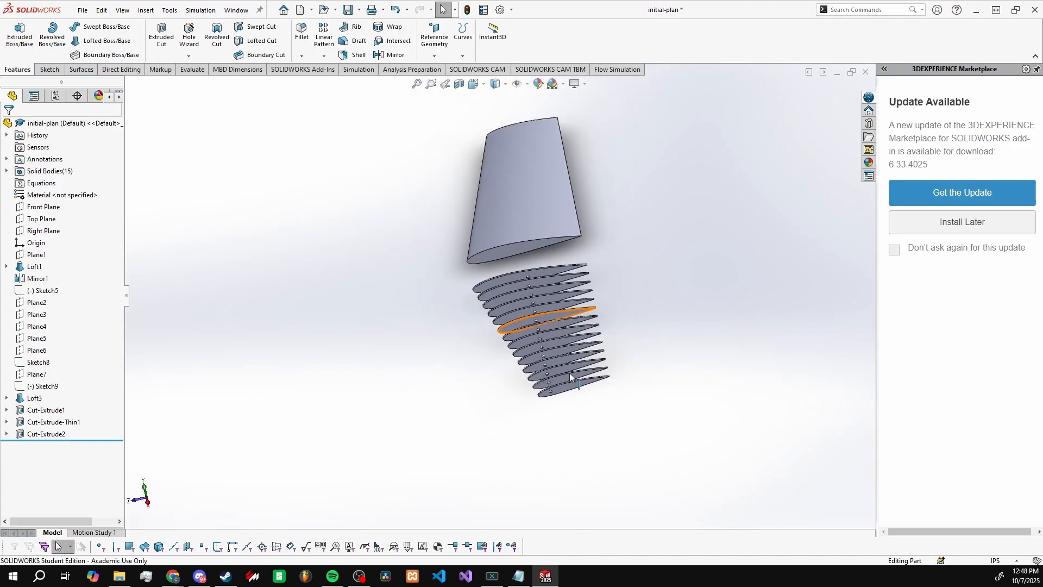
Step: Open the rib cut's sketch for editing, inspect the patterned rectangles against the wing outline, and exit the sketch
{"action": "left_click", "coordinate": [6, 422]}
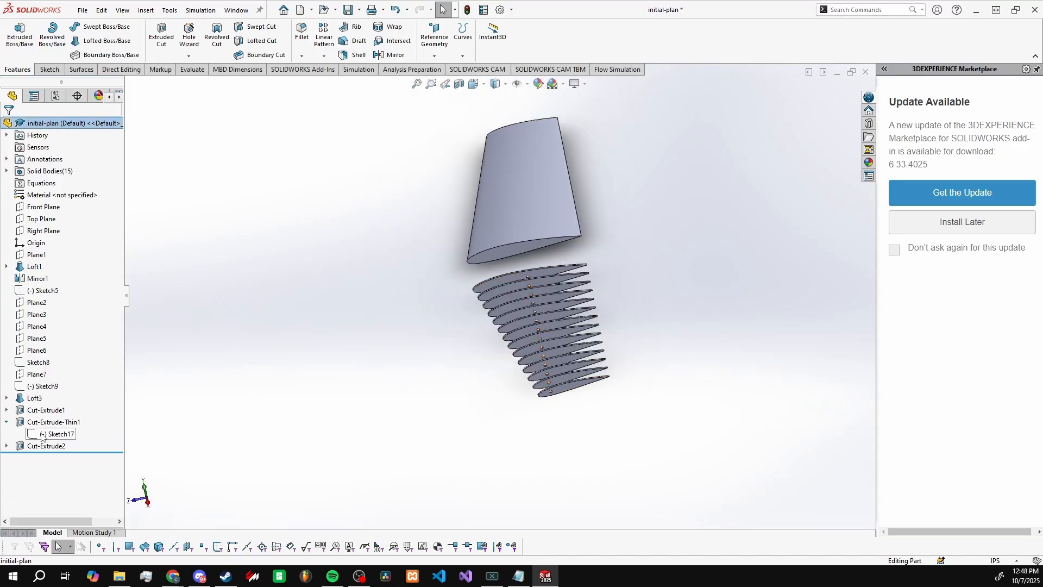
{"action": "left_click", "coordinate": [57, 433]}
{"action": "left_click", "coordinate": [54, 401]}
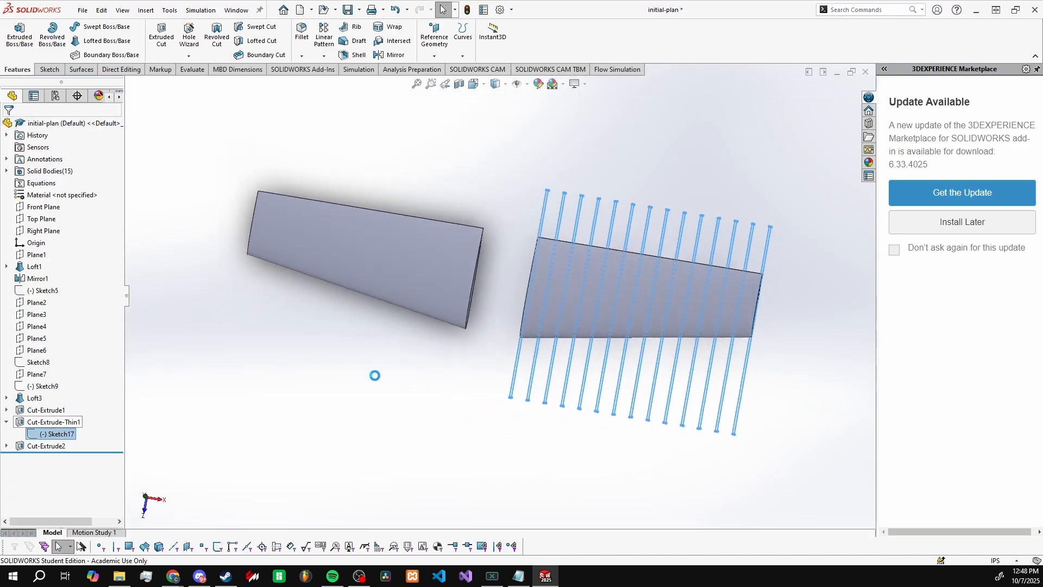
{"action": "left_click_drag", "start_coordinate": [802, 449], "coordinate": [770, 210]}
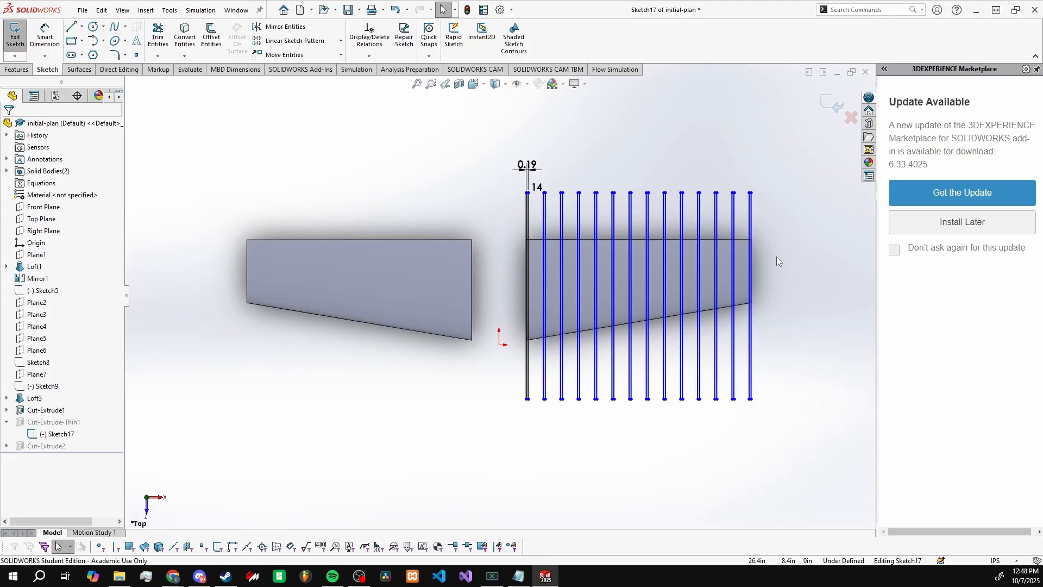
{"action": "scroll", "coordinate": [772, 277], "scroll_direction": "down", "scroll_amount": 2}
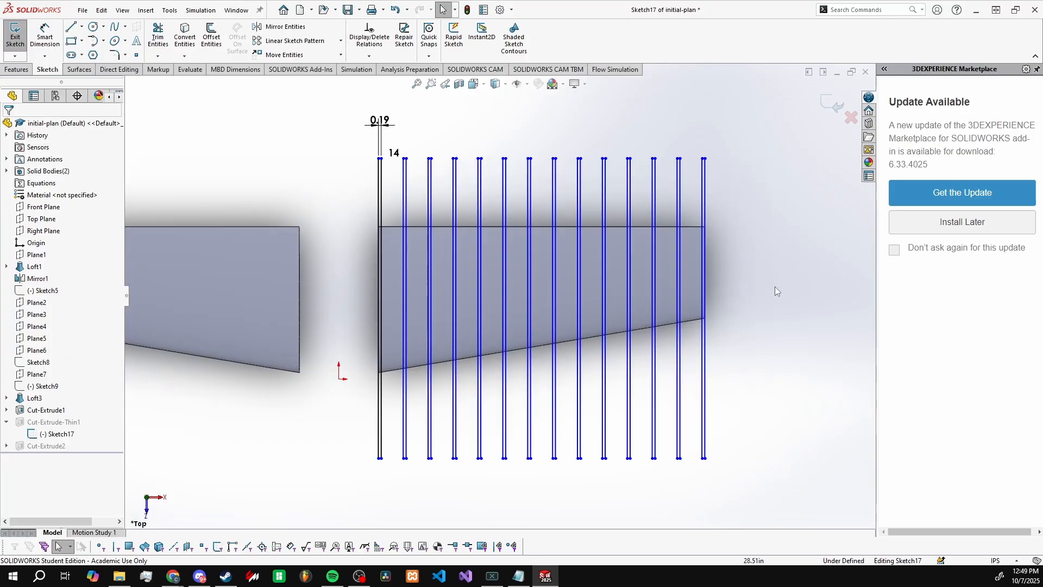
{"action": "mouse_move", "coordinate": [775, 286]}
{"action": "middle_mouse_down"}
{"action": "mouse_move", "coordinate": [724, 259]}
{"action": "mouse_move", "coordinate": [598, 241]}
{"action": "mouse_move", "coordinate": [563, 278]}
{"action": "middle_mouse_up"}
{"action": "left_click", "coordinate": [15, 33]}
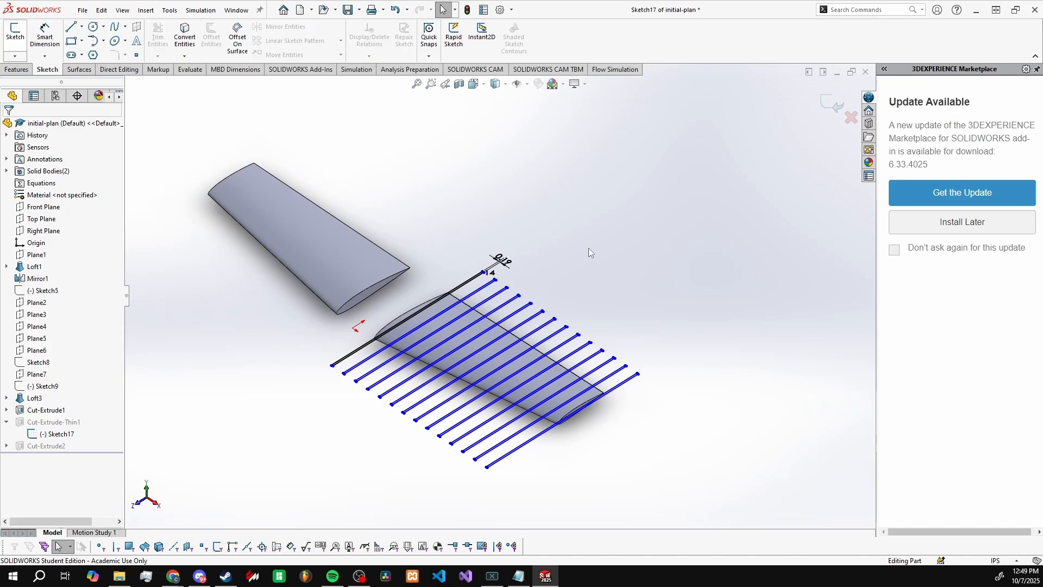
Step: Inspect the separated ribs and their aligned holes from the wing-tip end
{"action": "mouse_move", "coordinate": [530, 383]}
{"action": "middle_mouse_down"}
{"action": "mouse_move", "coordinate": [508, 276]}
{"action": "mouse_move", "coordinate": [506, 311]}
{"action": "middle_mouse_up"}
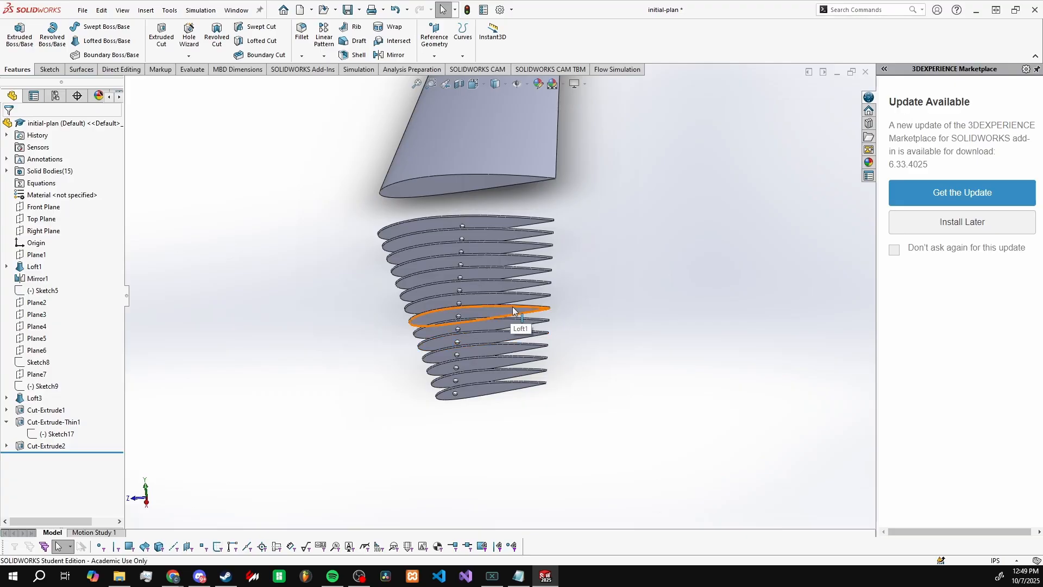
{"action": "scroll", "coordinate": [627, 273], "scroll_direction": "up", "scroll_amount": 2}
{"action": "scroll", "coordinate": [407, 261], "scroll_direction": "down", "scroll_amount": 2}
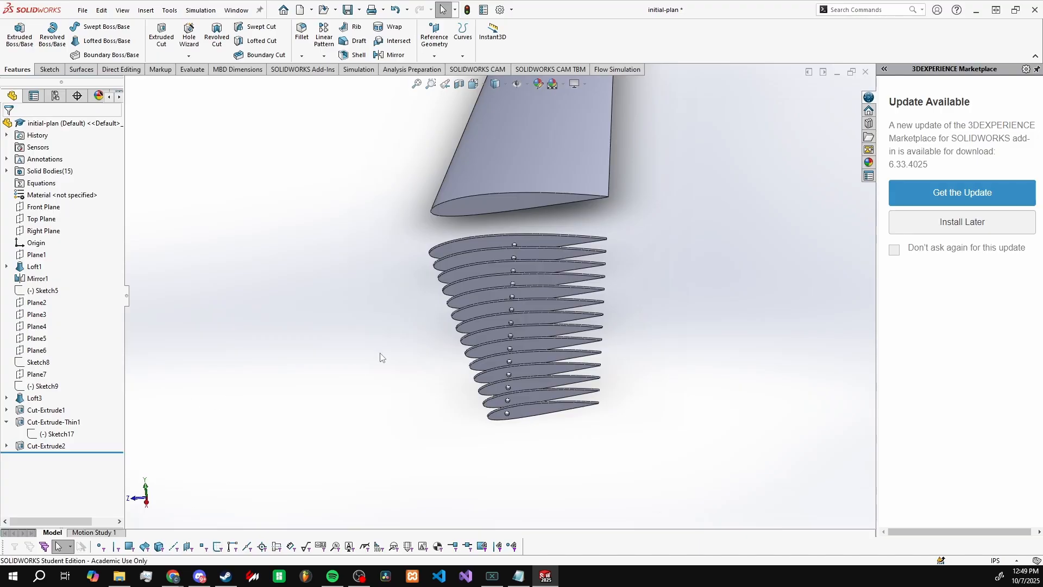
{"action": "scroll", "coordinate": [384, 355], "scroll_direction": "up", "scroll_amount": 1}
{"action": "scroll", "coordinate": [450, 375], "scroll_direction": "down", "scroll_amount": 2}
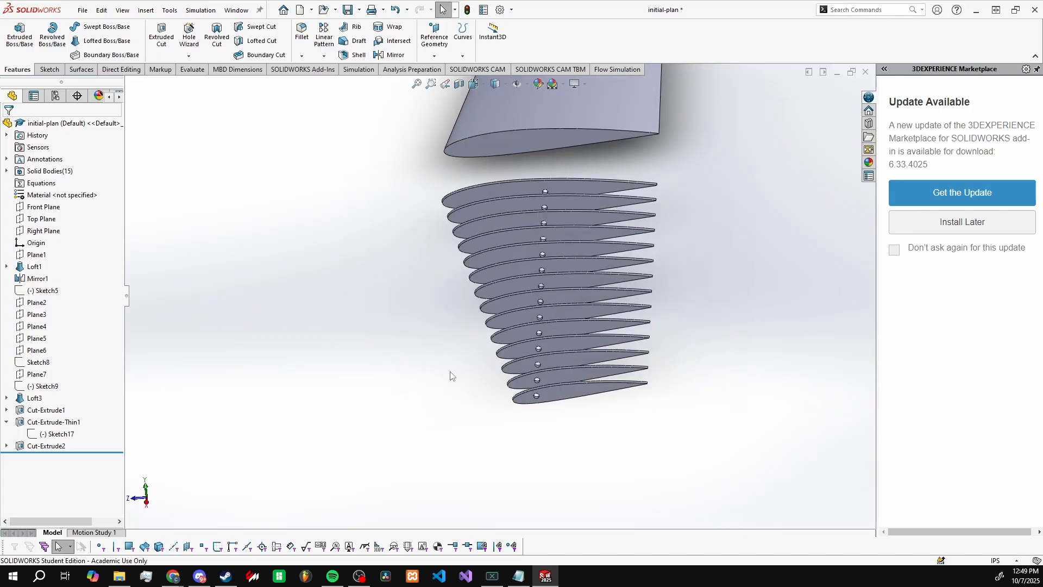